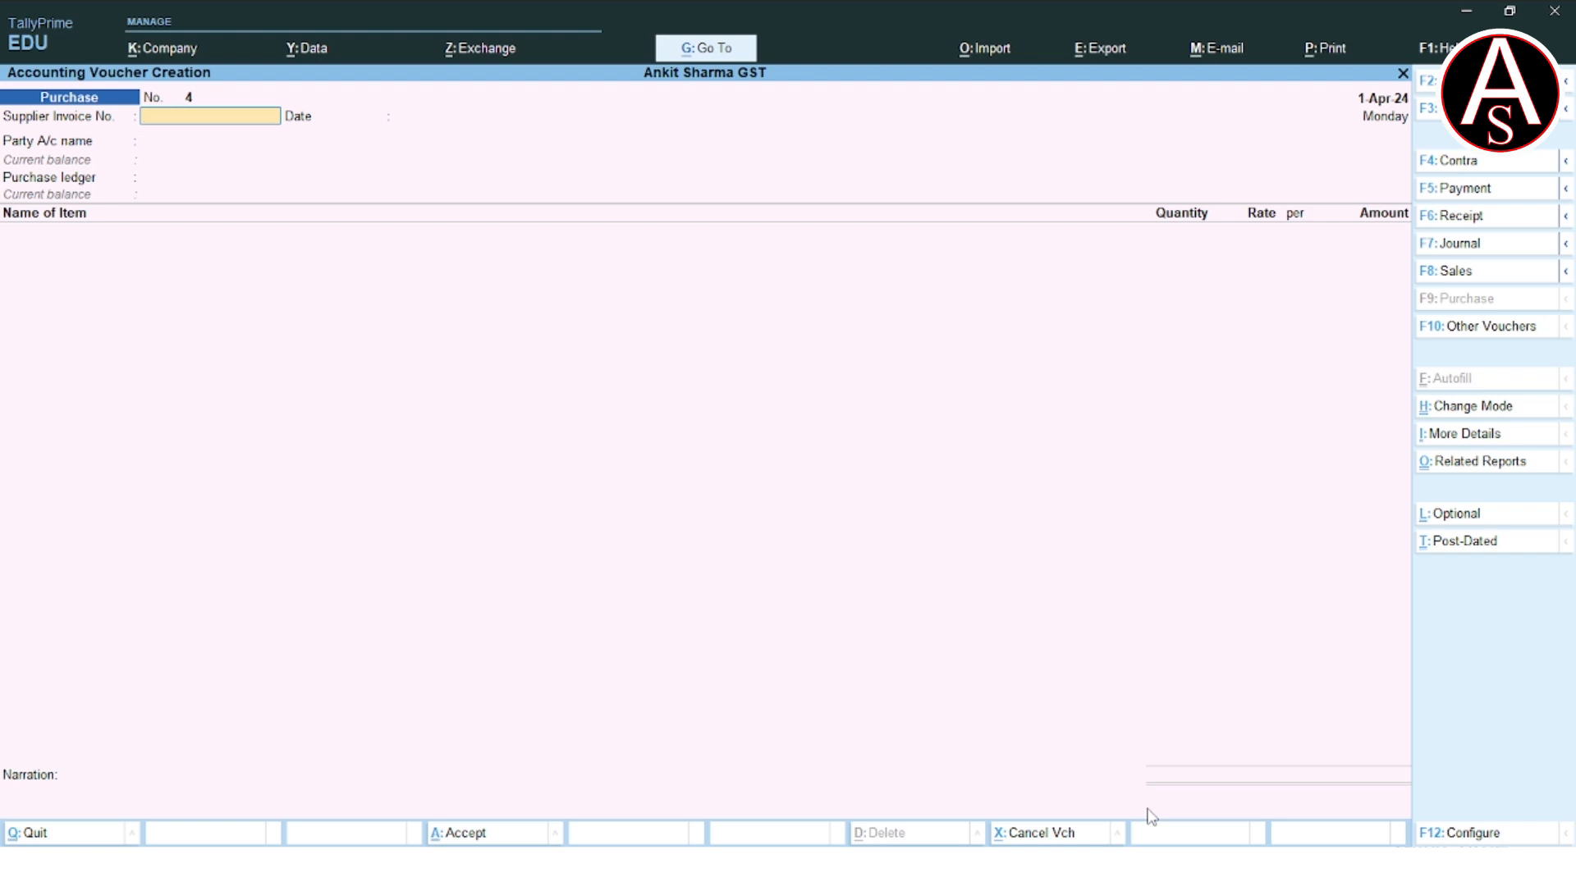
- Start a sales voucher and check the invoice details on the transaction slide before returning to the voucher
key(F8)
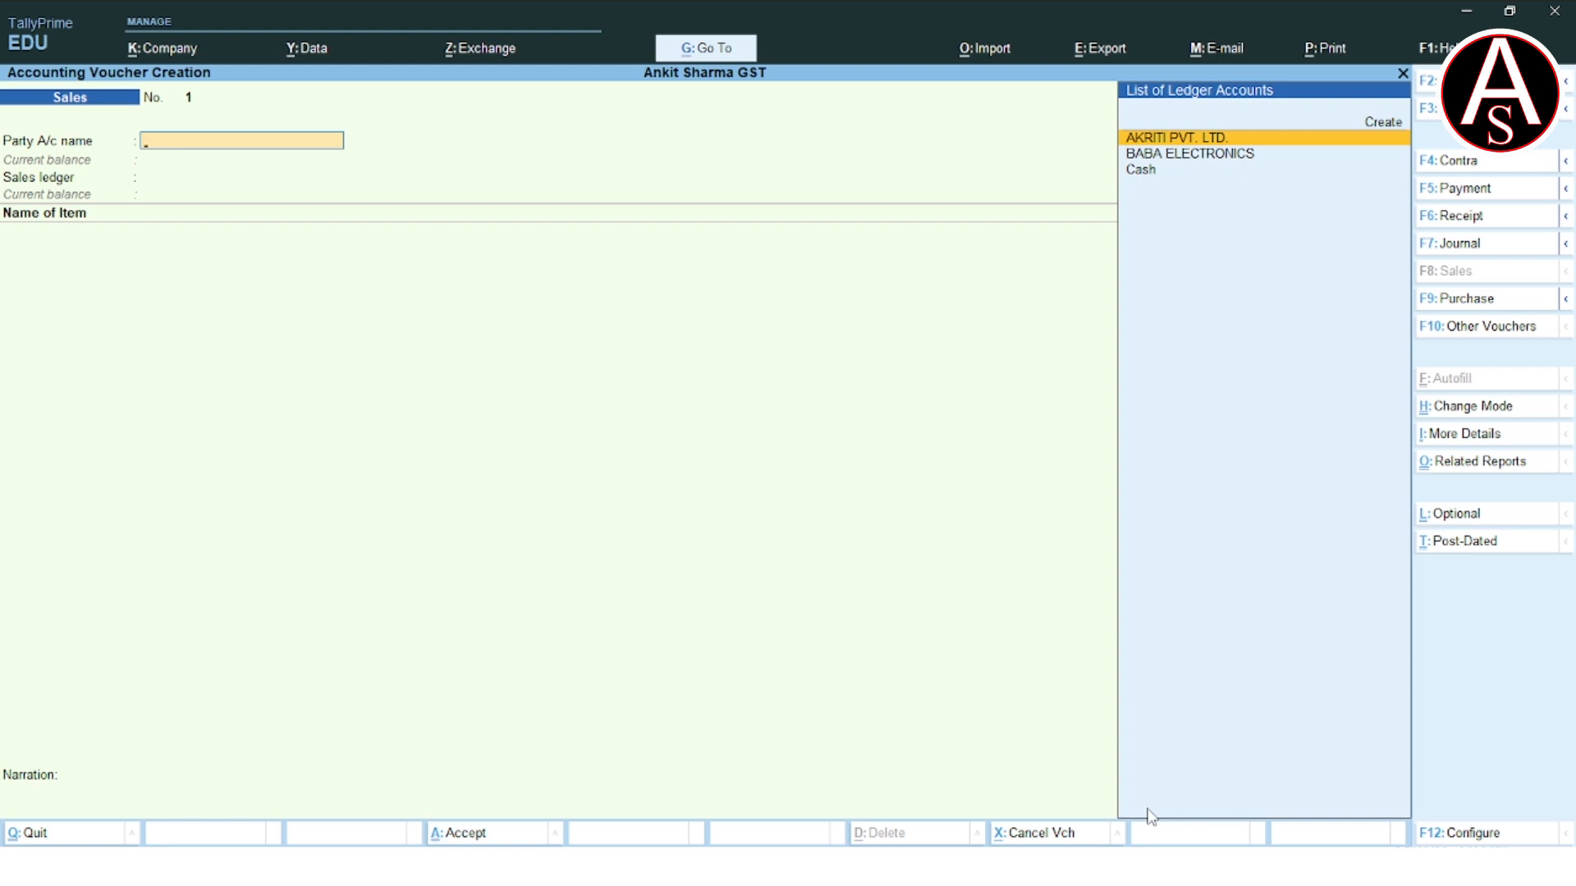
key(alt+Tab)
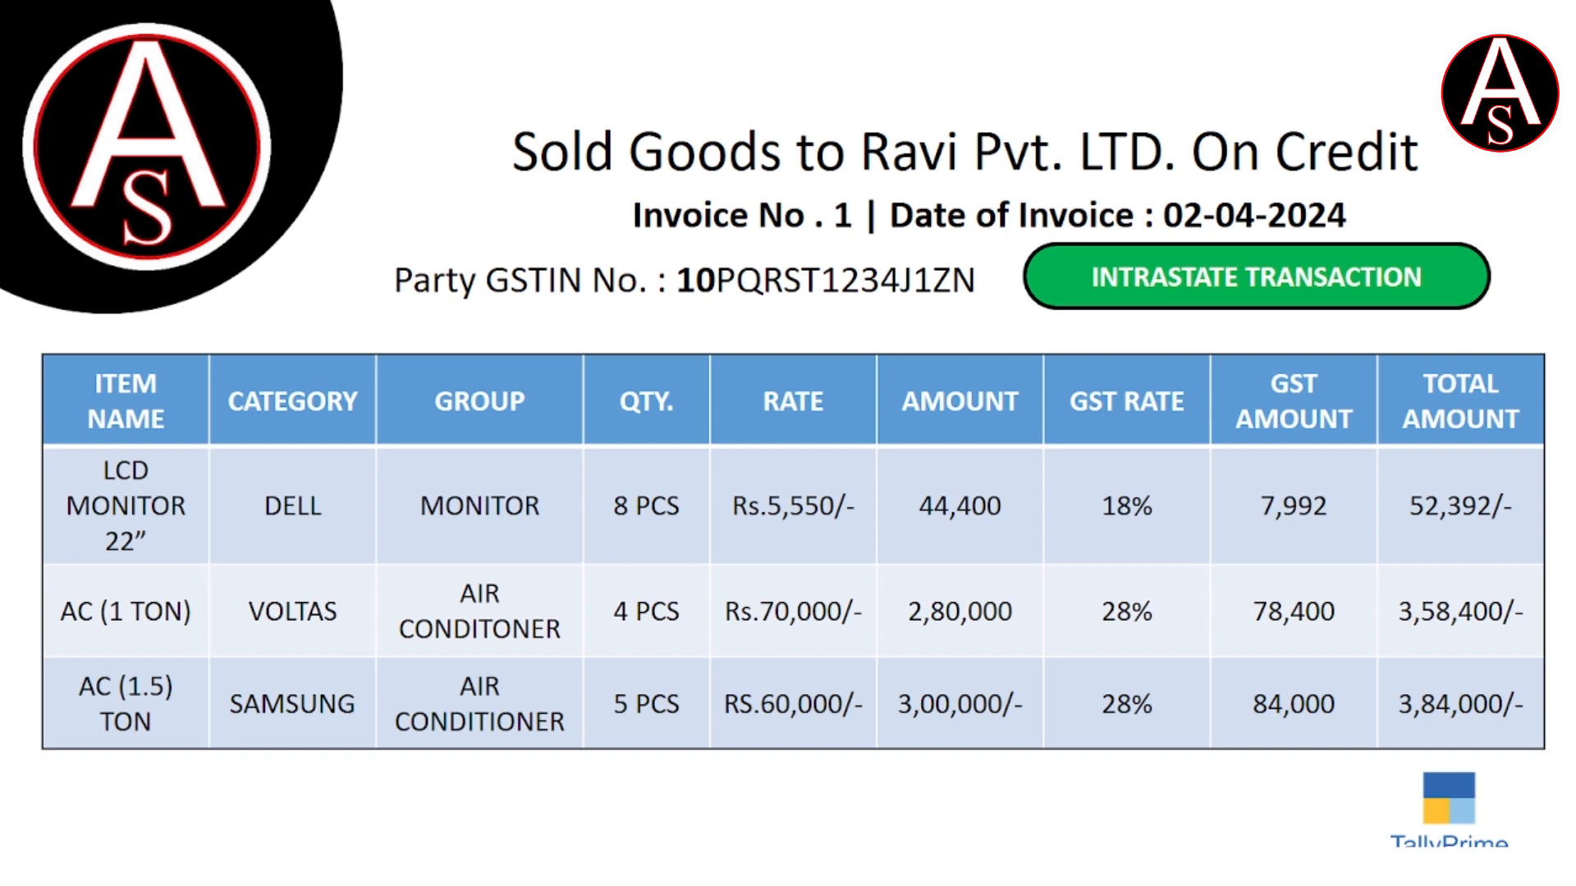
key(alt+Tab)
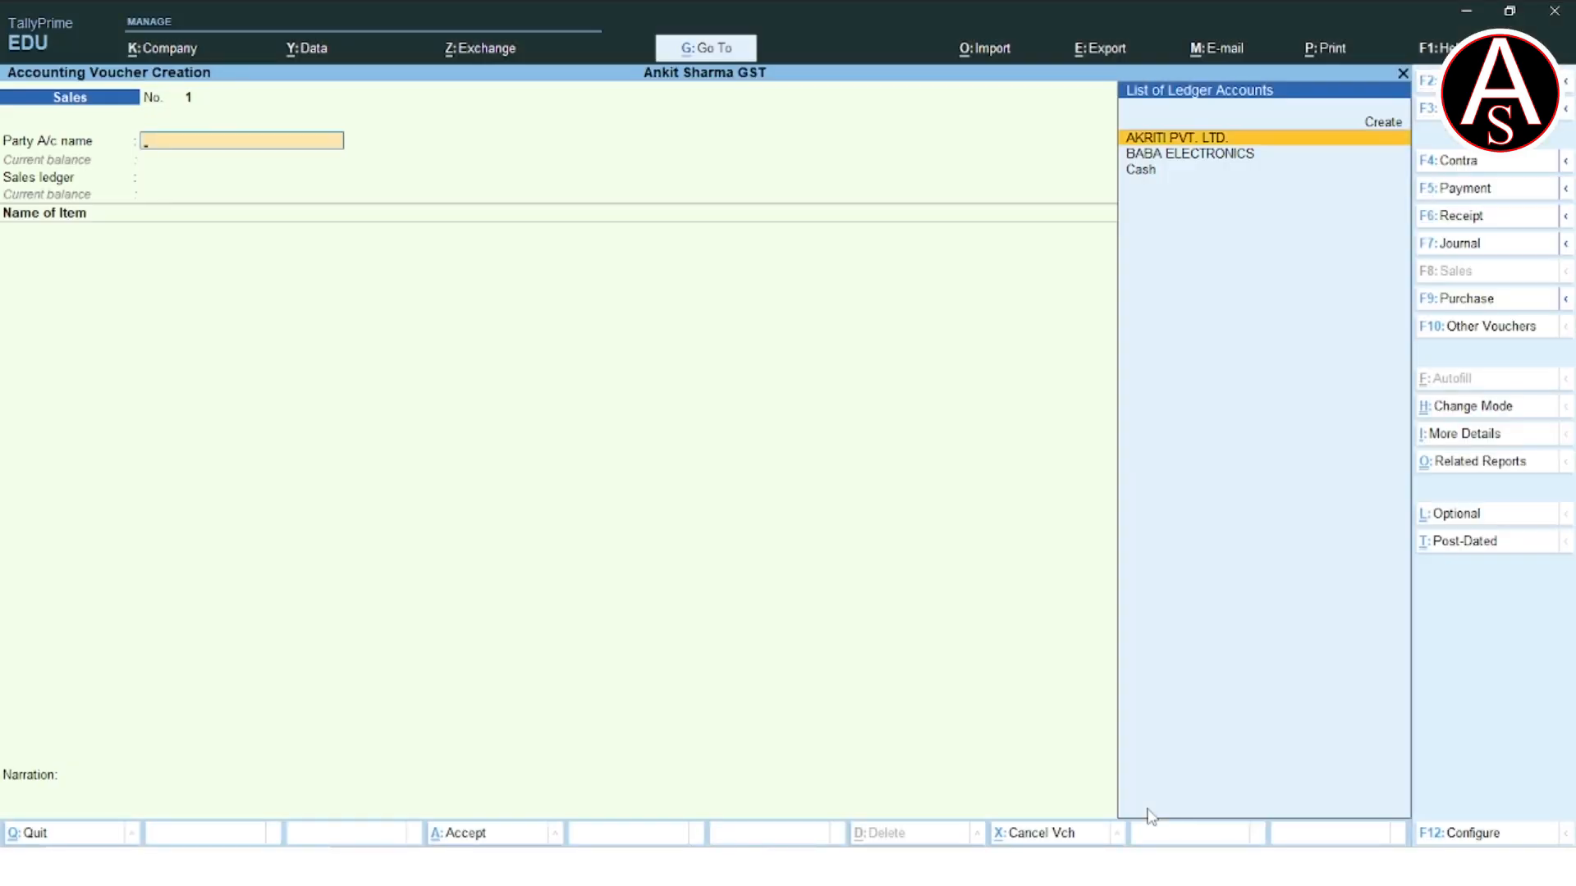
- Create a party ledger named RAVI PVT LTD under Sundry Debtors, keeping bill-by-bill balances and leaving the default credit period blank
key(alt+c)
text(RAVI PVT LTD)
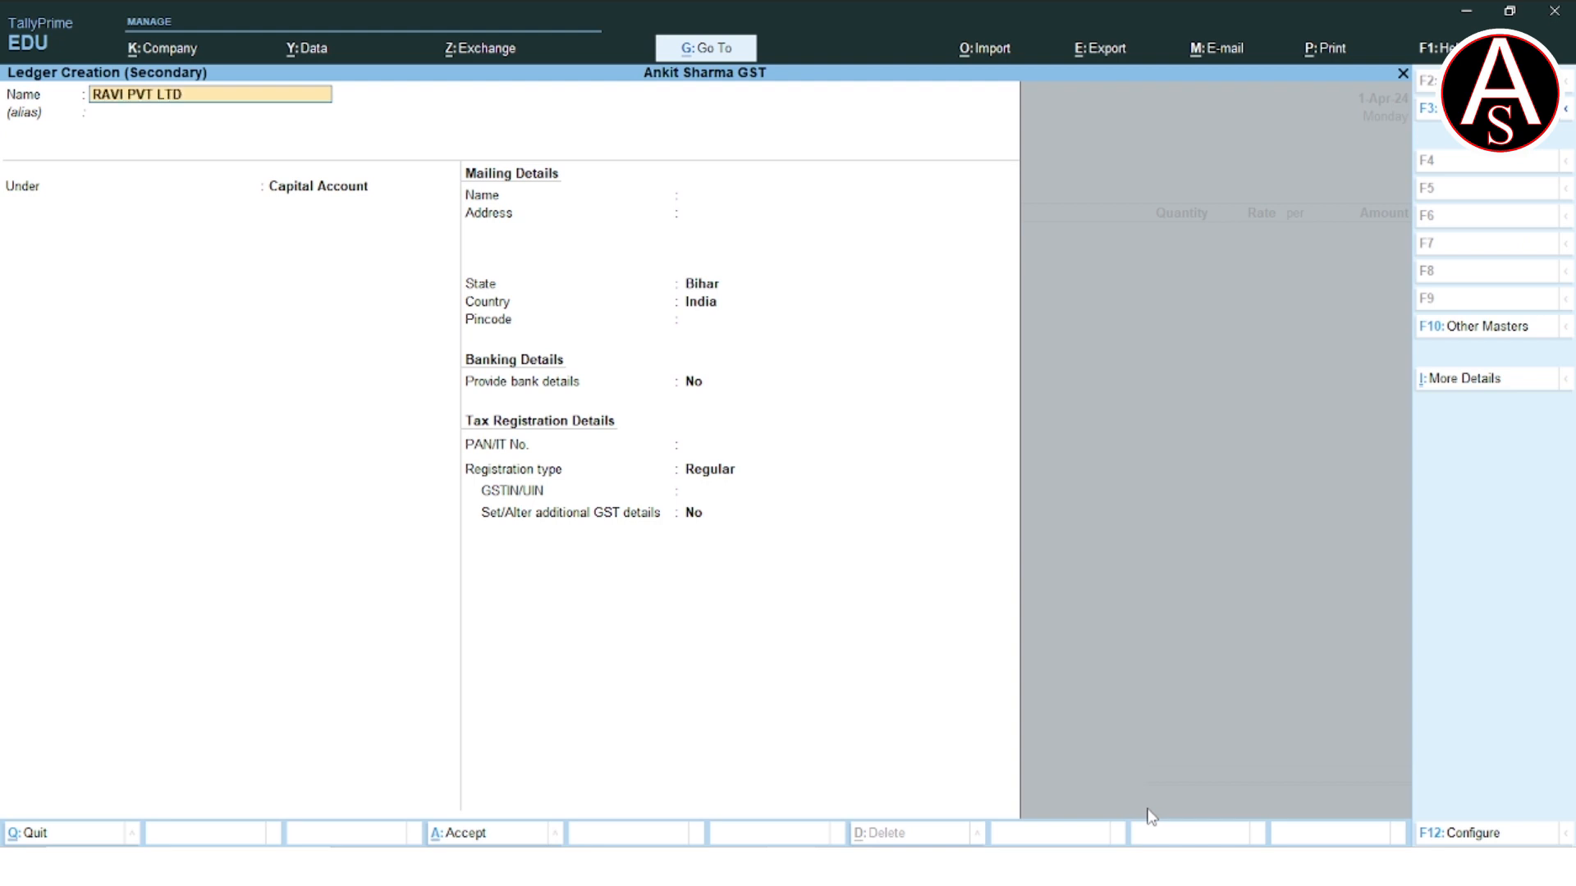
key(Return)
key(Return)
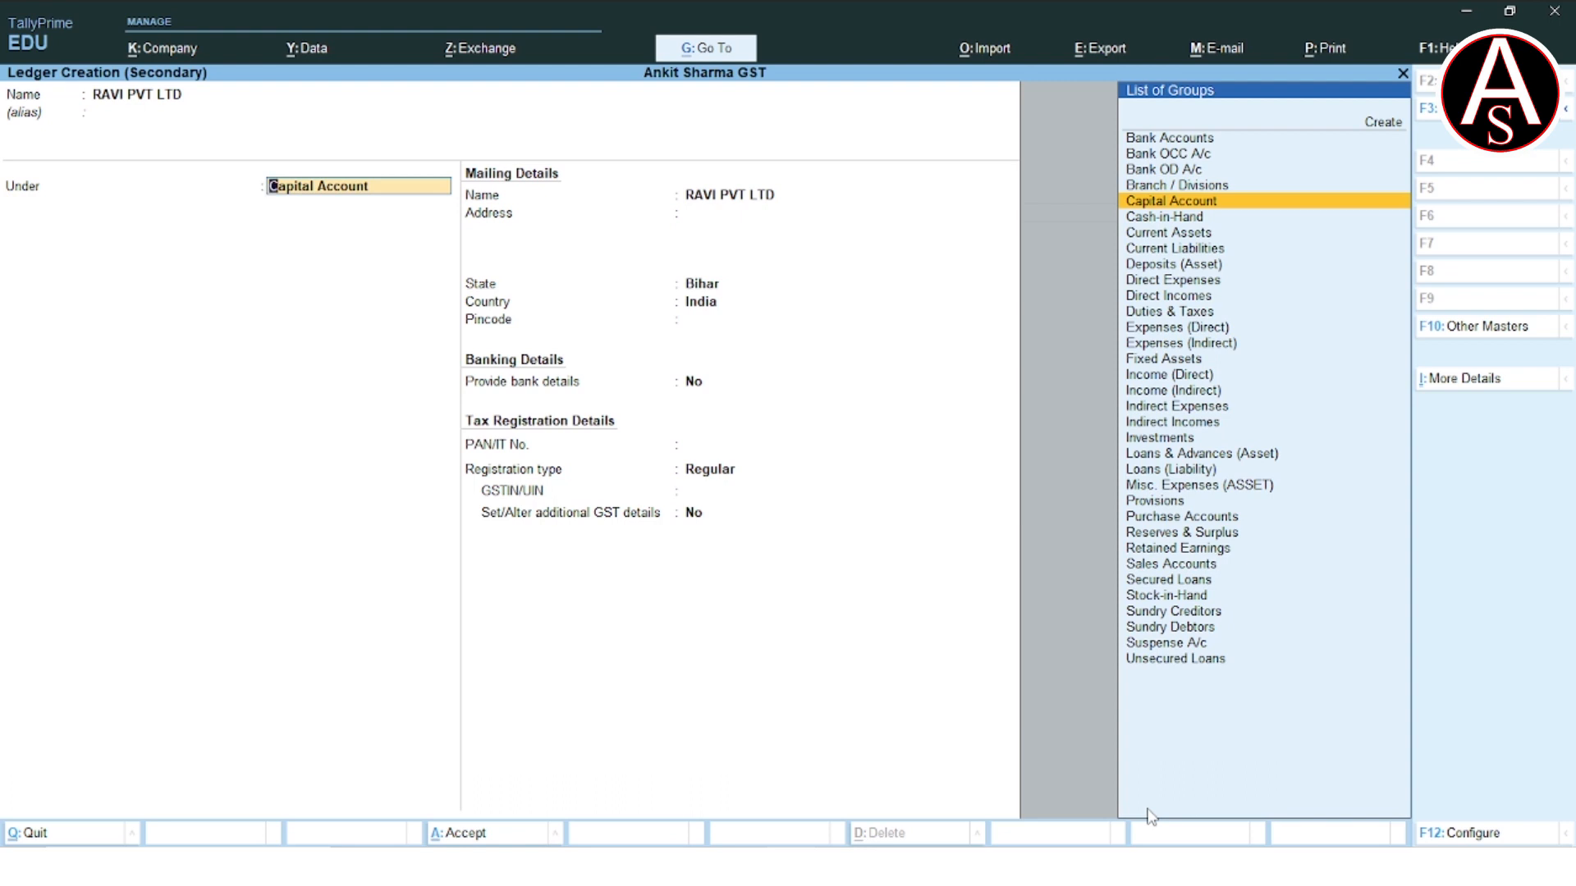
text(SU)
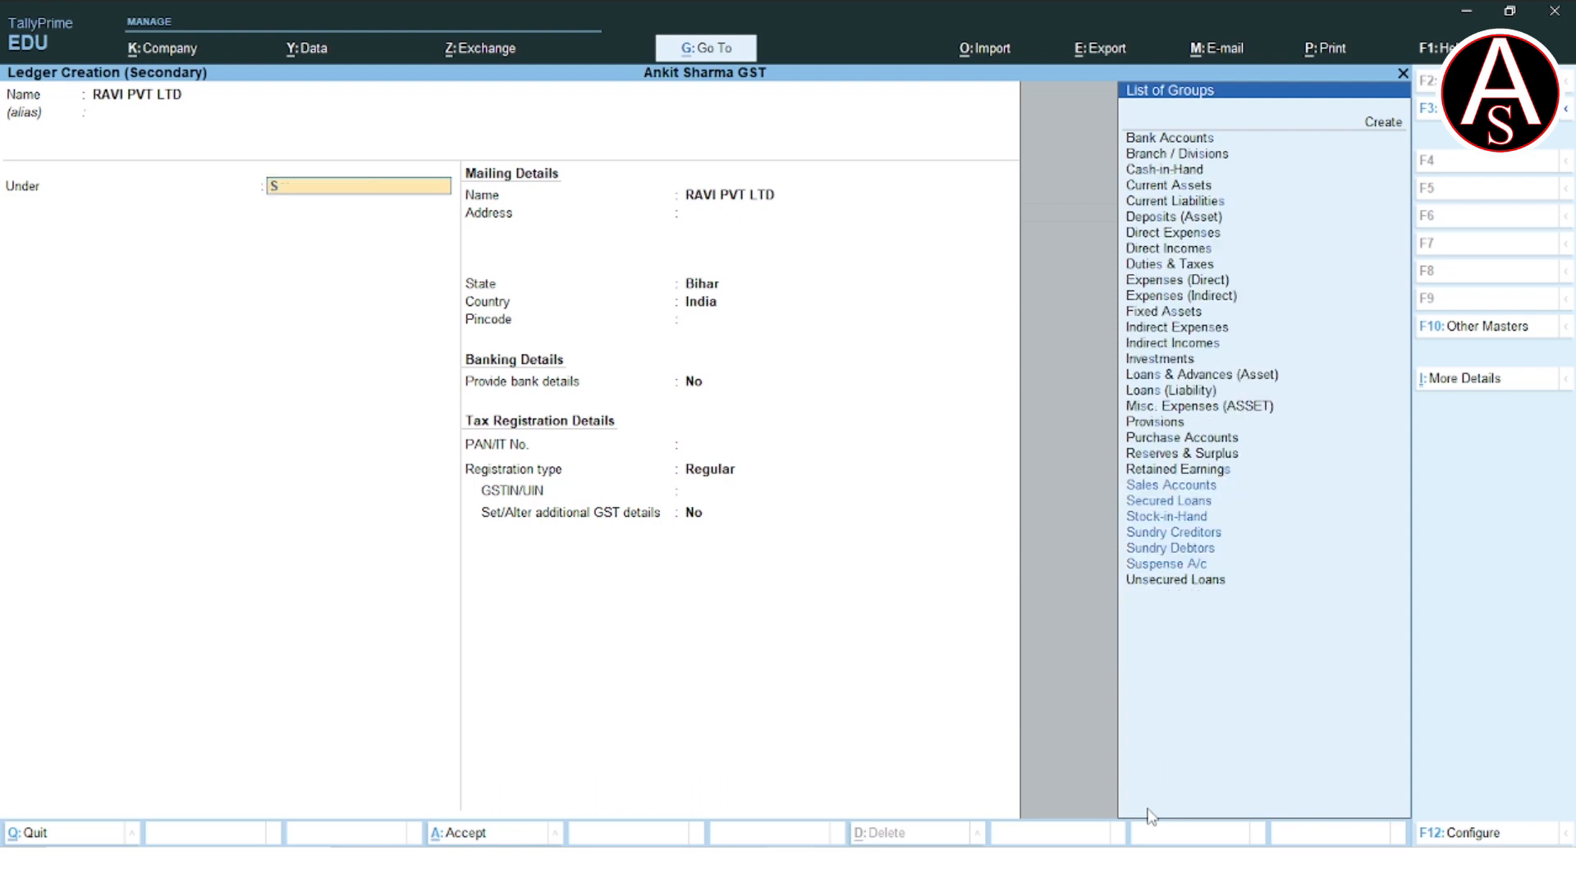
key(Down)
key(Down)
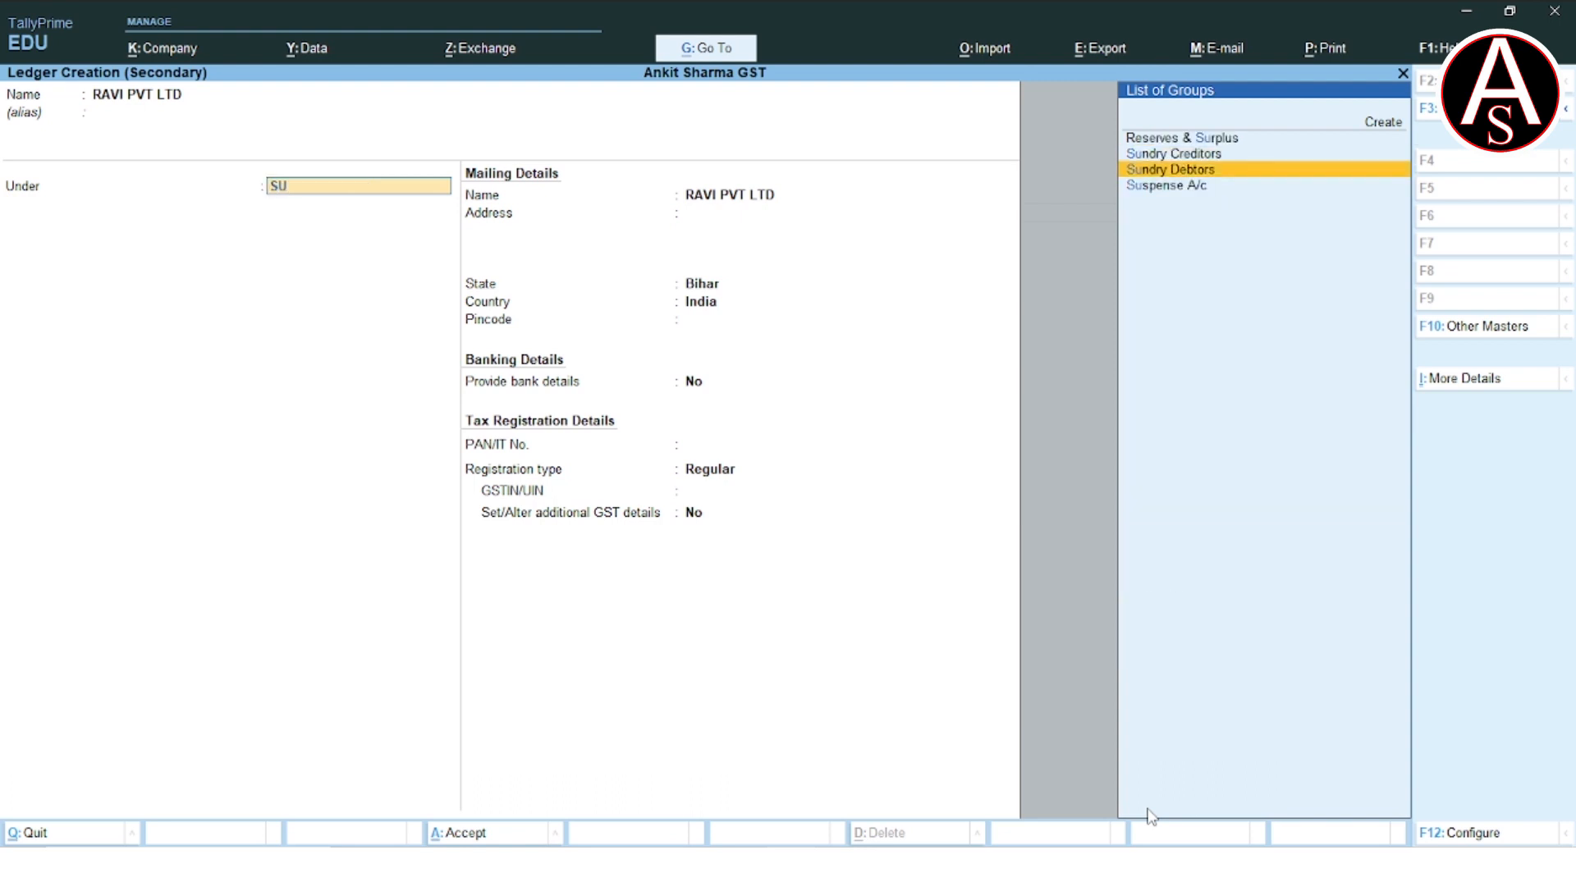
key(Return)
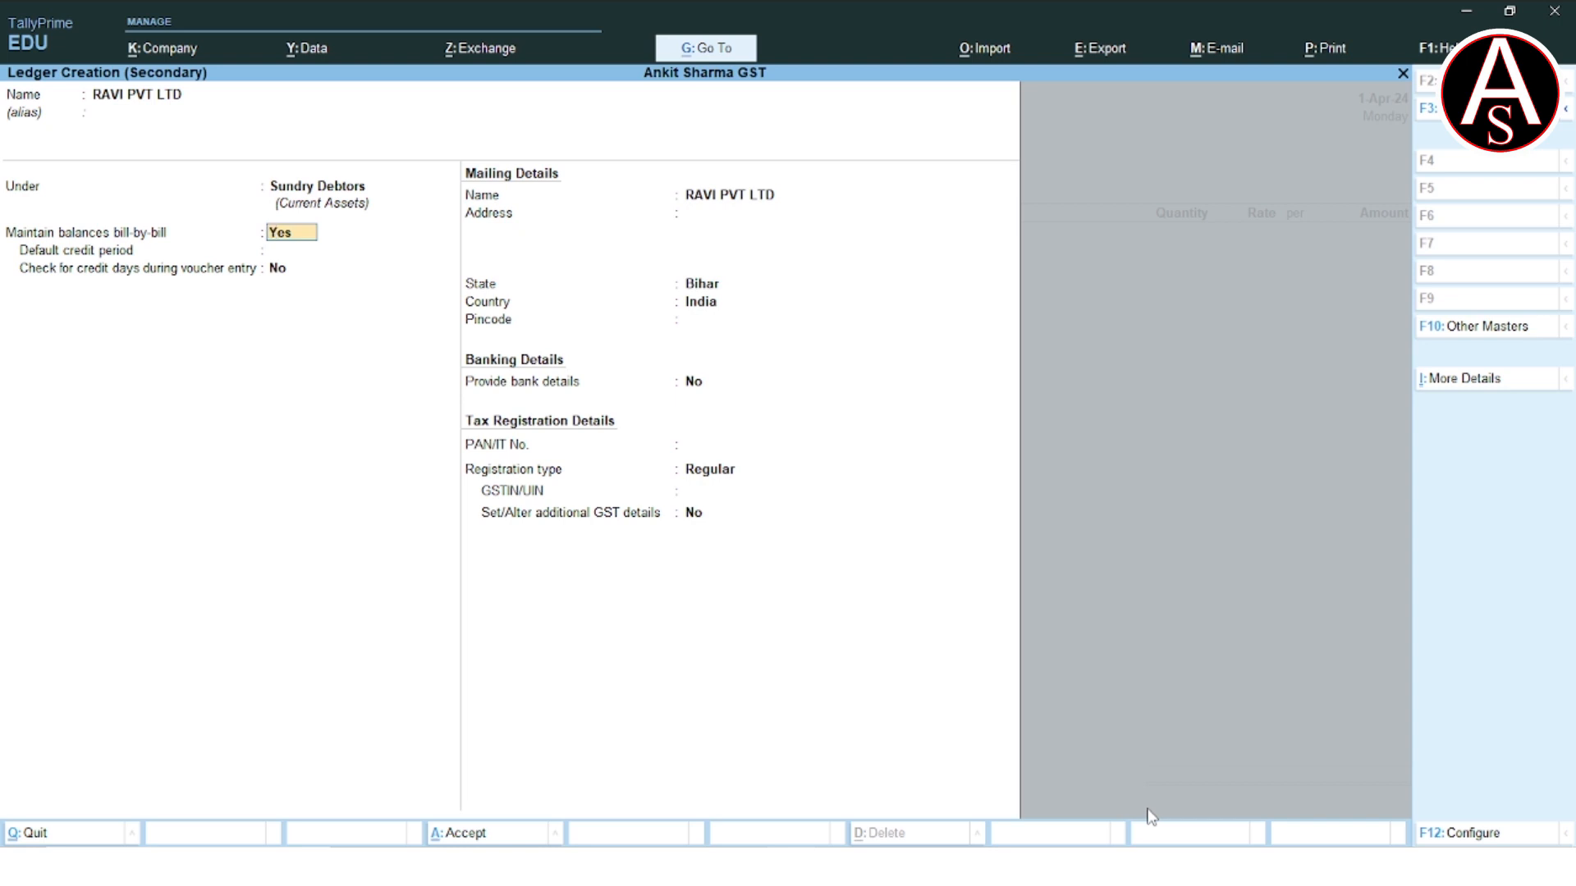
key(Return)
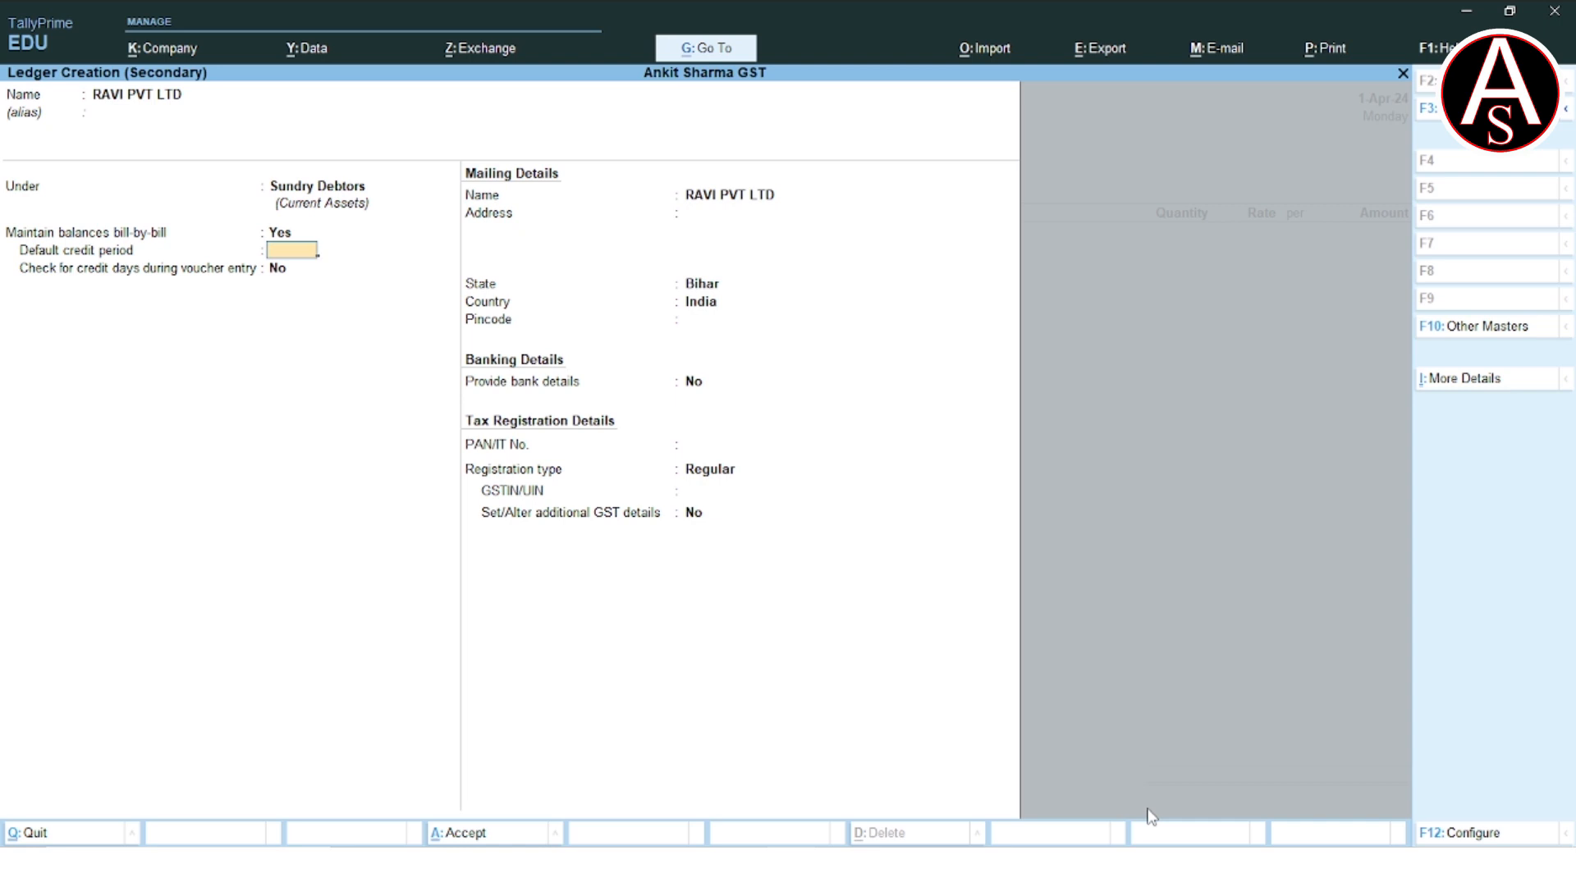
key(Return)
key(Return)
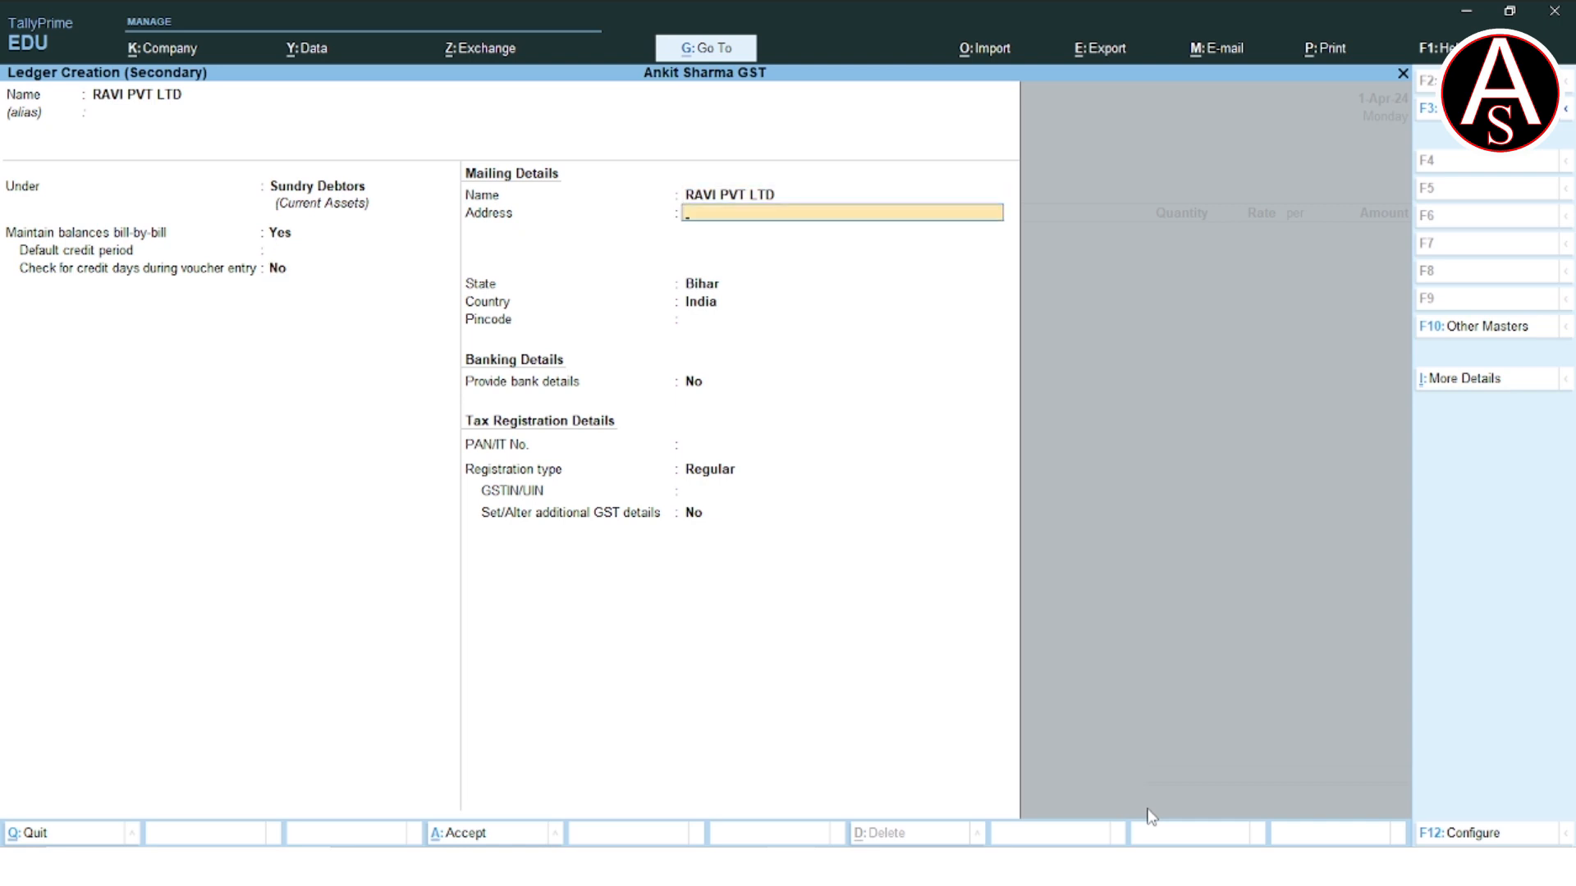
- Enter the party ledger's mailing address and pincode with Bihar as the state, without providing bank details
text(MIRJANHAT BGP)
key(Return)
key(Return)
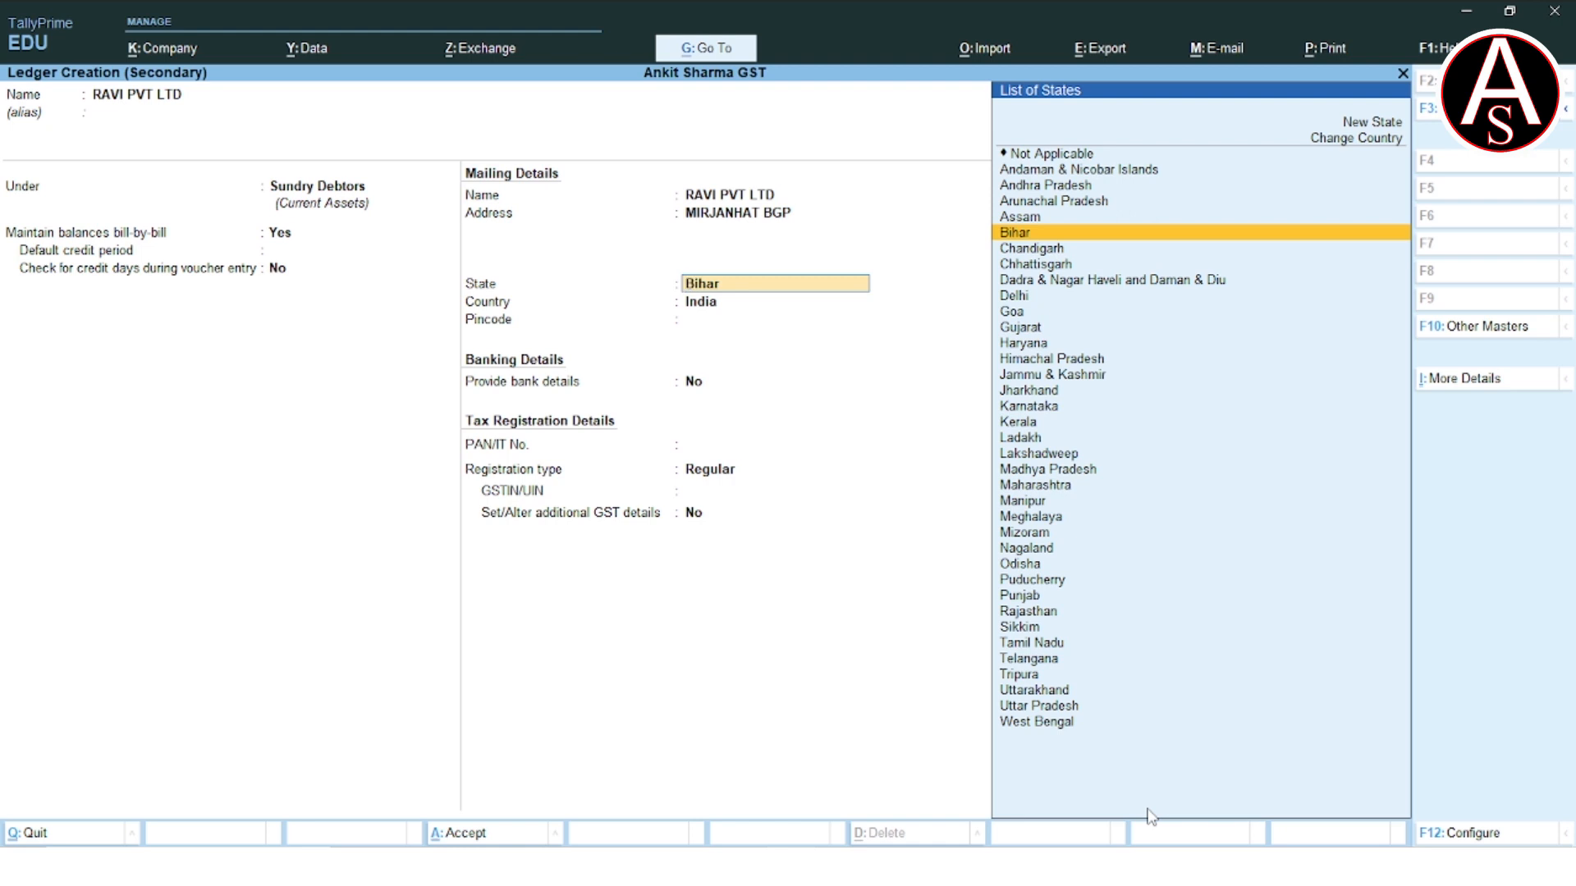
key(Return)
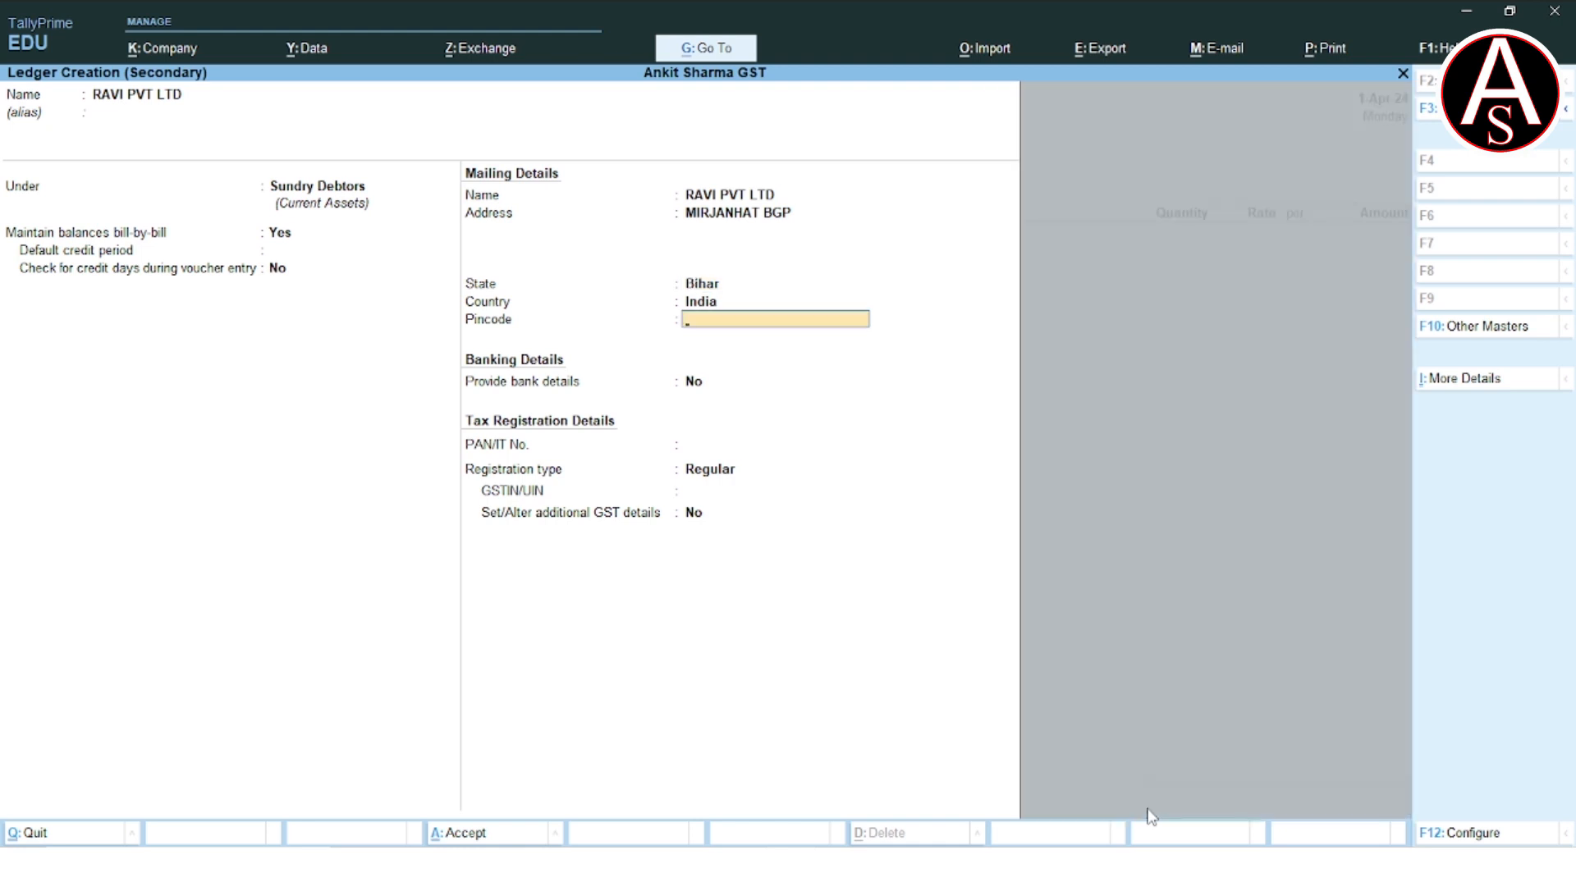
text(812002)
key(Return)
key(Return)
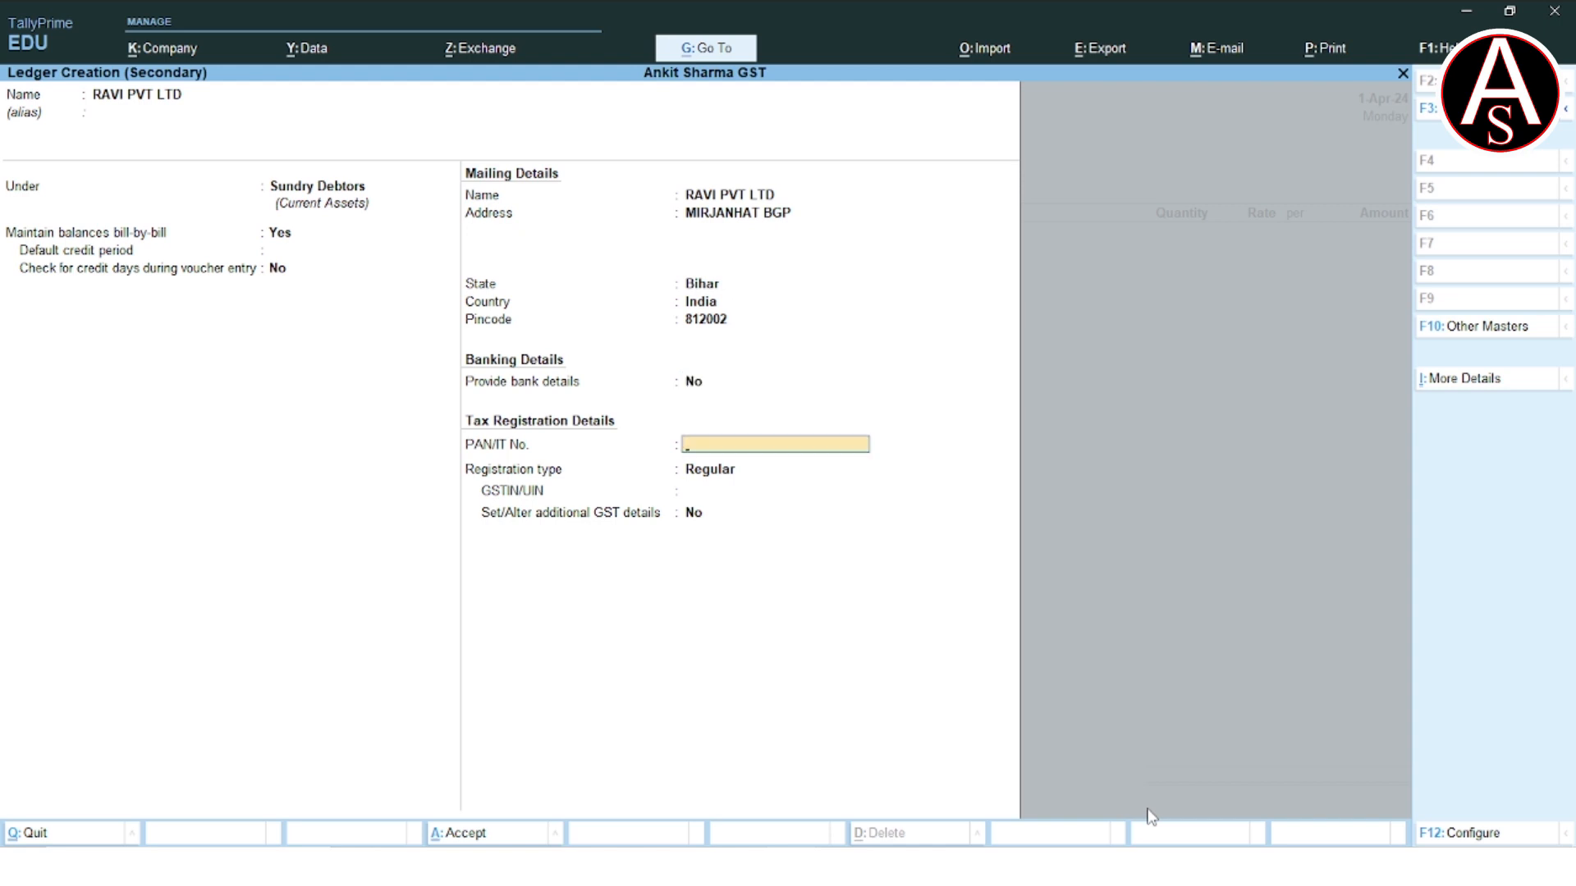
- Enter the party's PAN and keep the registration type as Regular
text(PQRST1234J)
key(Return)
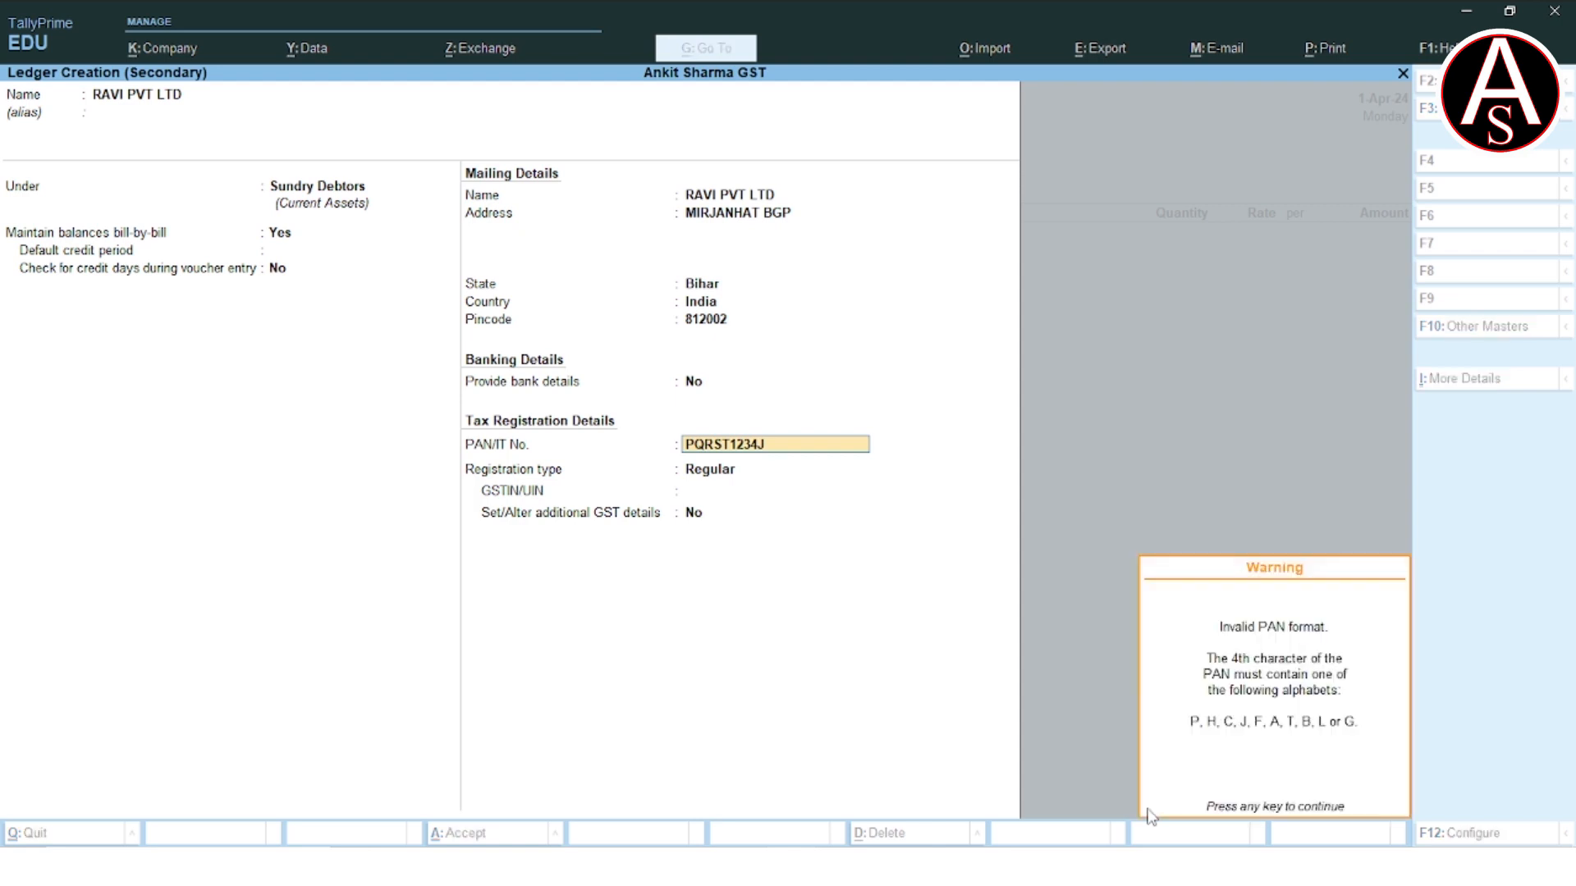
key(Return)
key(Return)
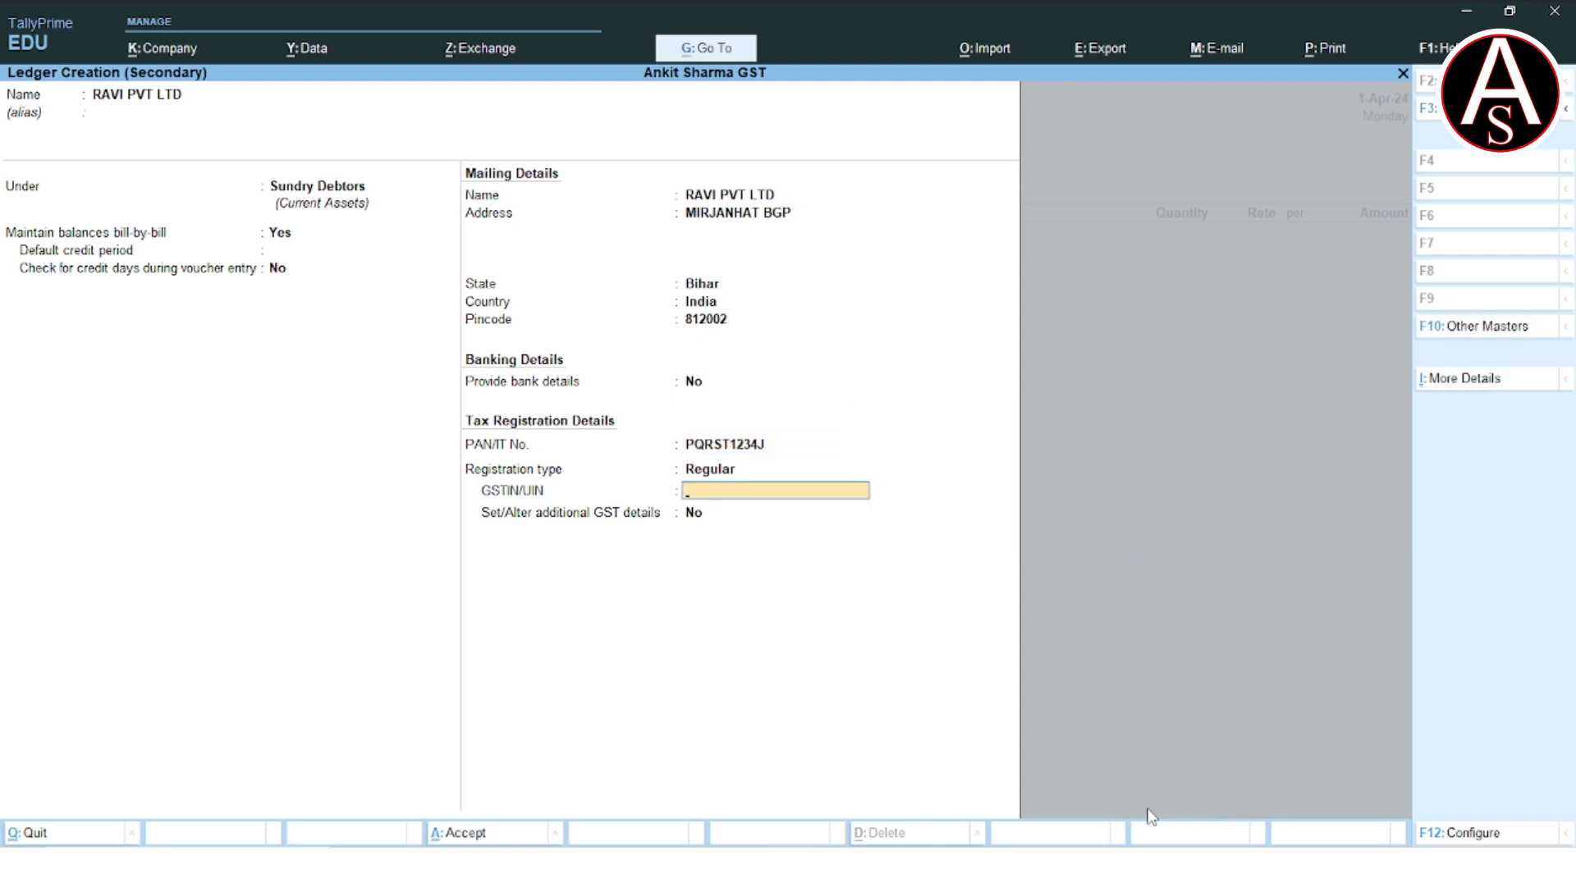
- Enter the party's GSTIN, leave additional GST details at No, and save the party ledger
text(10PQRSTJ1ZN)
key(BackSpace)
key(BackSpace)
text(1234J1ZN)
key(Return)
key(Return)
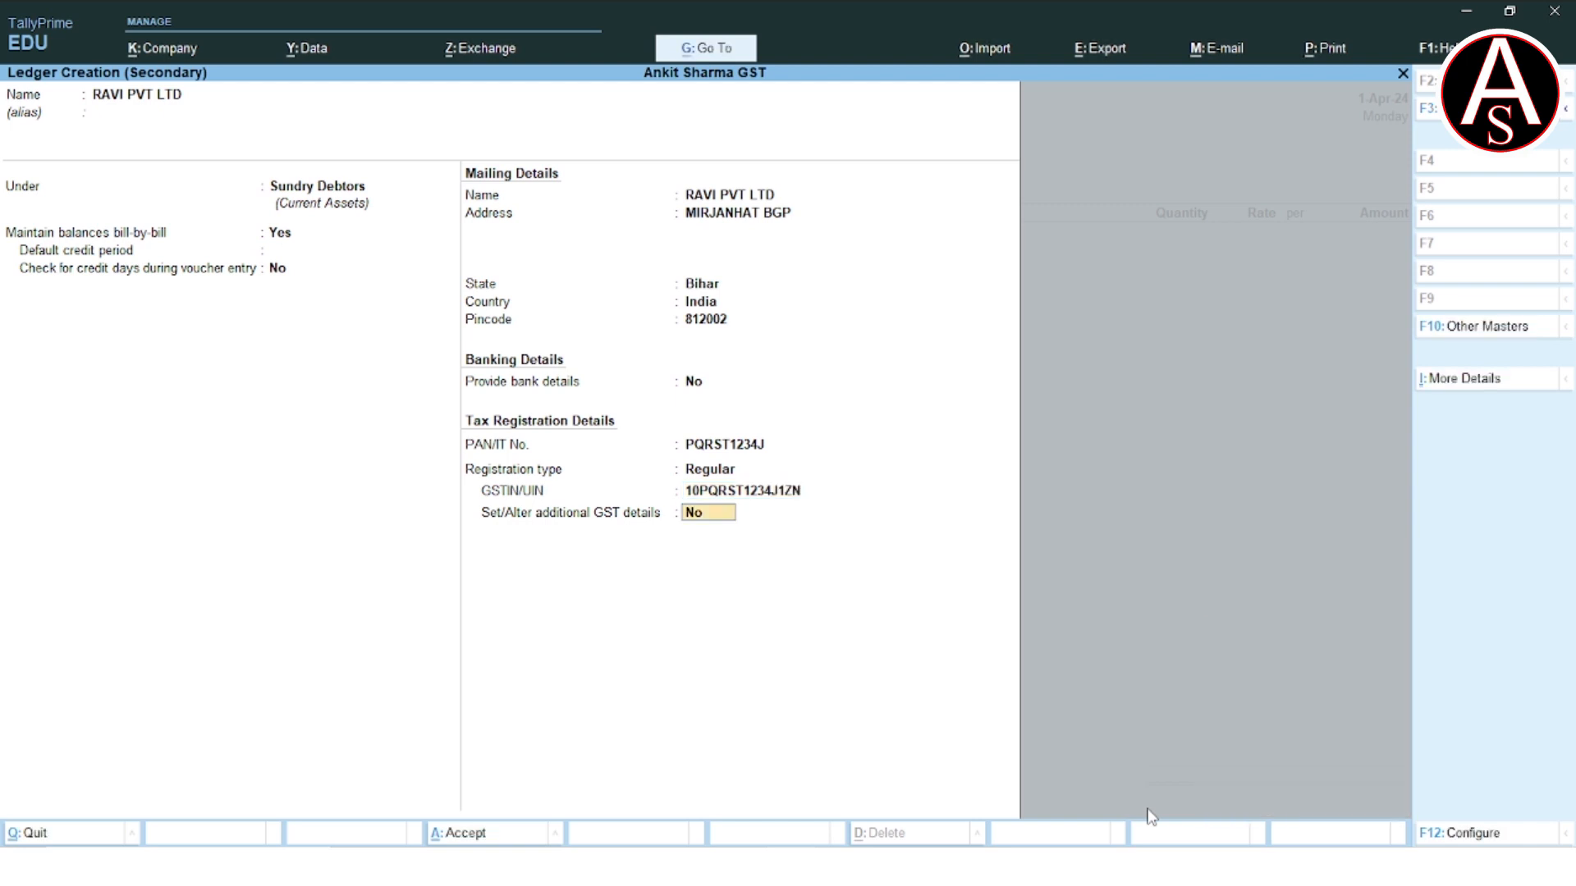
key(Return)
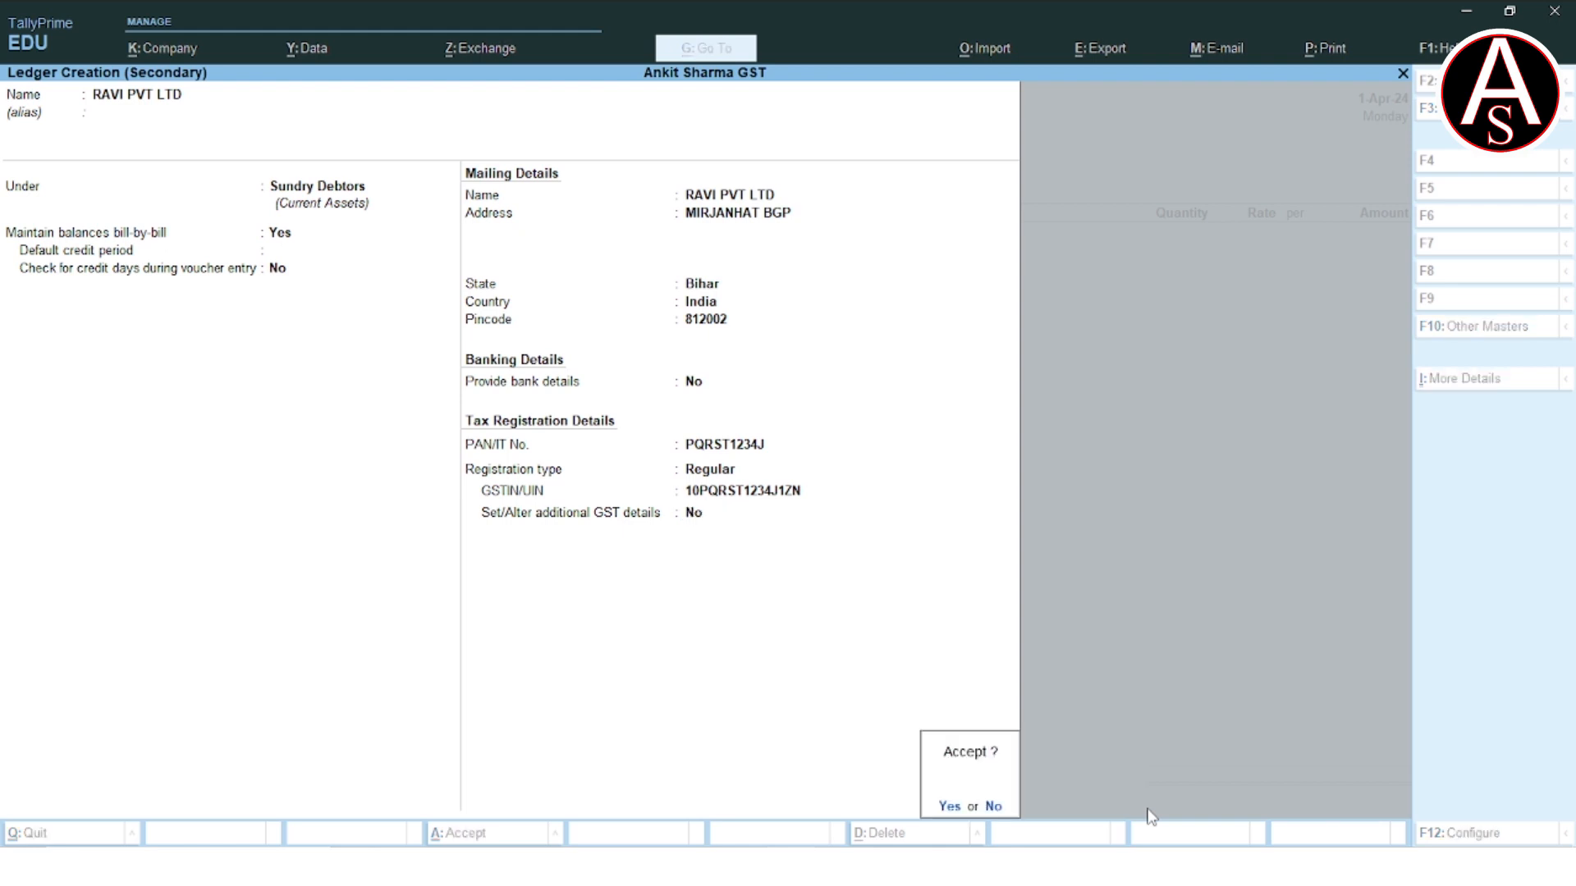
key(Return)
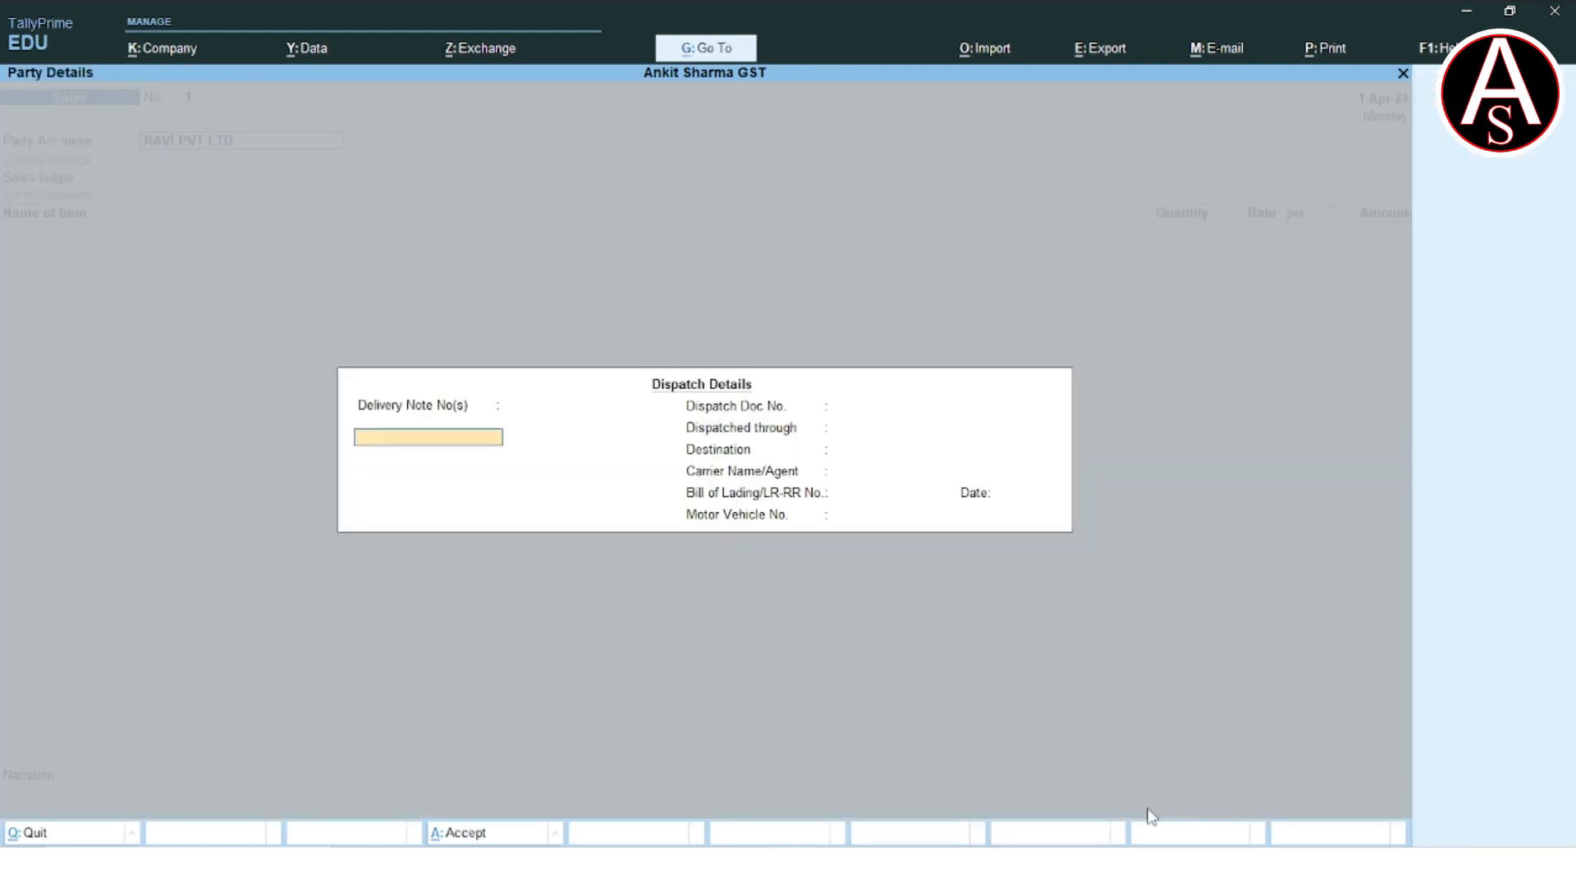
- Leave all dispatch details of the sales voucher blank
key(Return)
key(Return)
key(Return)
key(Return)
key(Return)
key(Return)
key(Return)
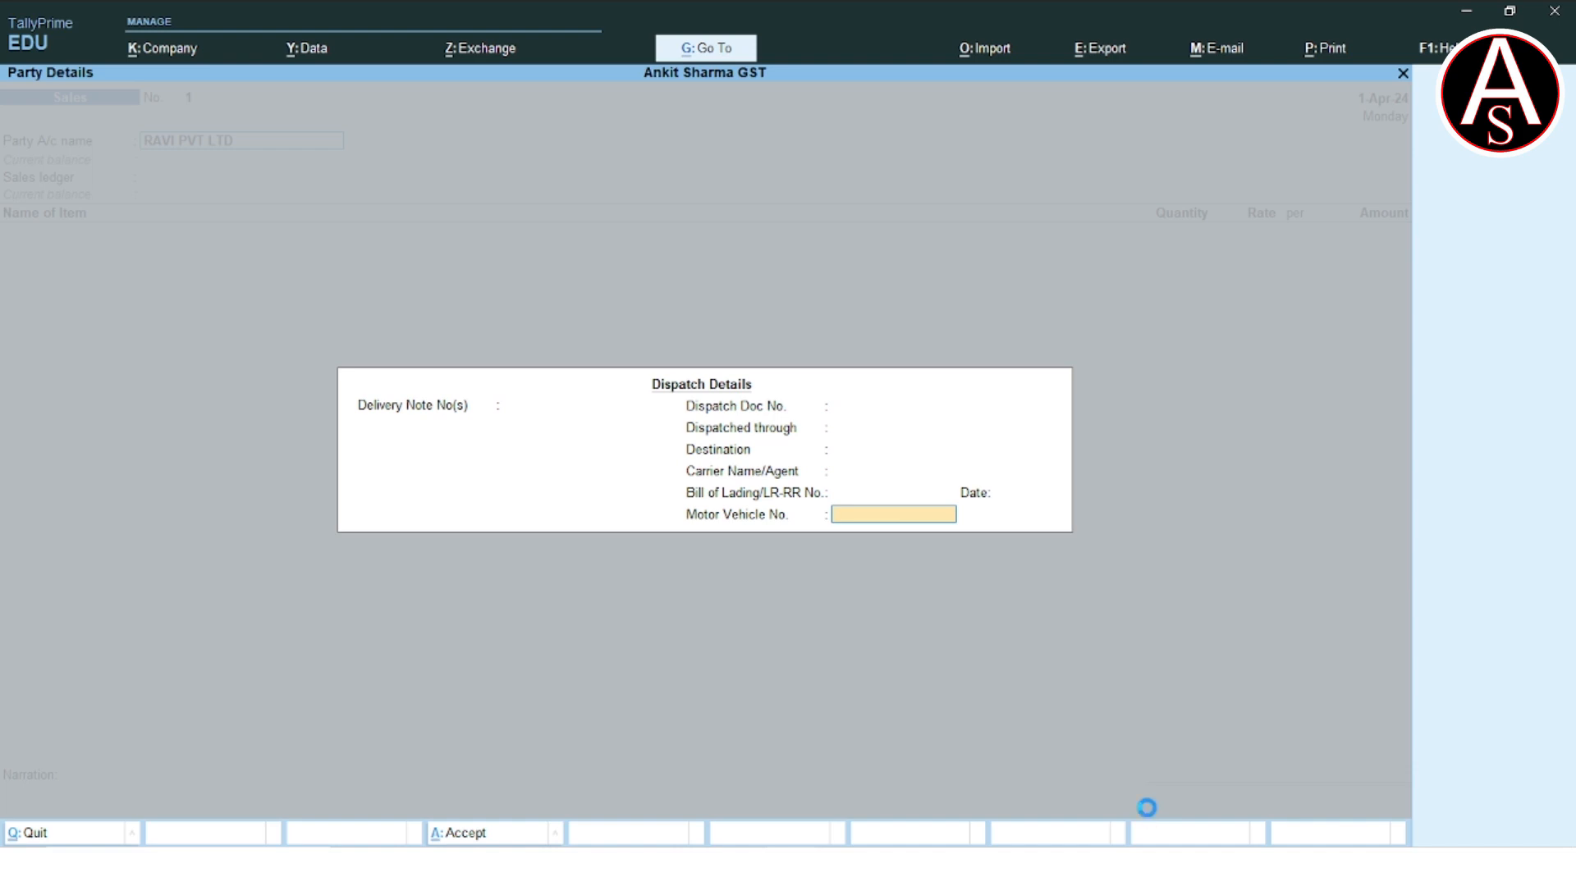
key(Return)
- Accept the party details for RAVI PVT LTD with Bihar as the place of supply
key(Return)
key(Return)
key(Return)
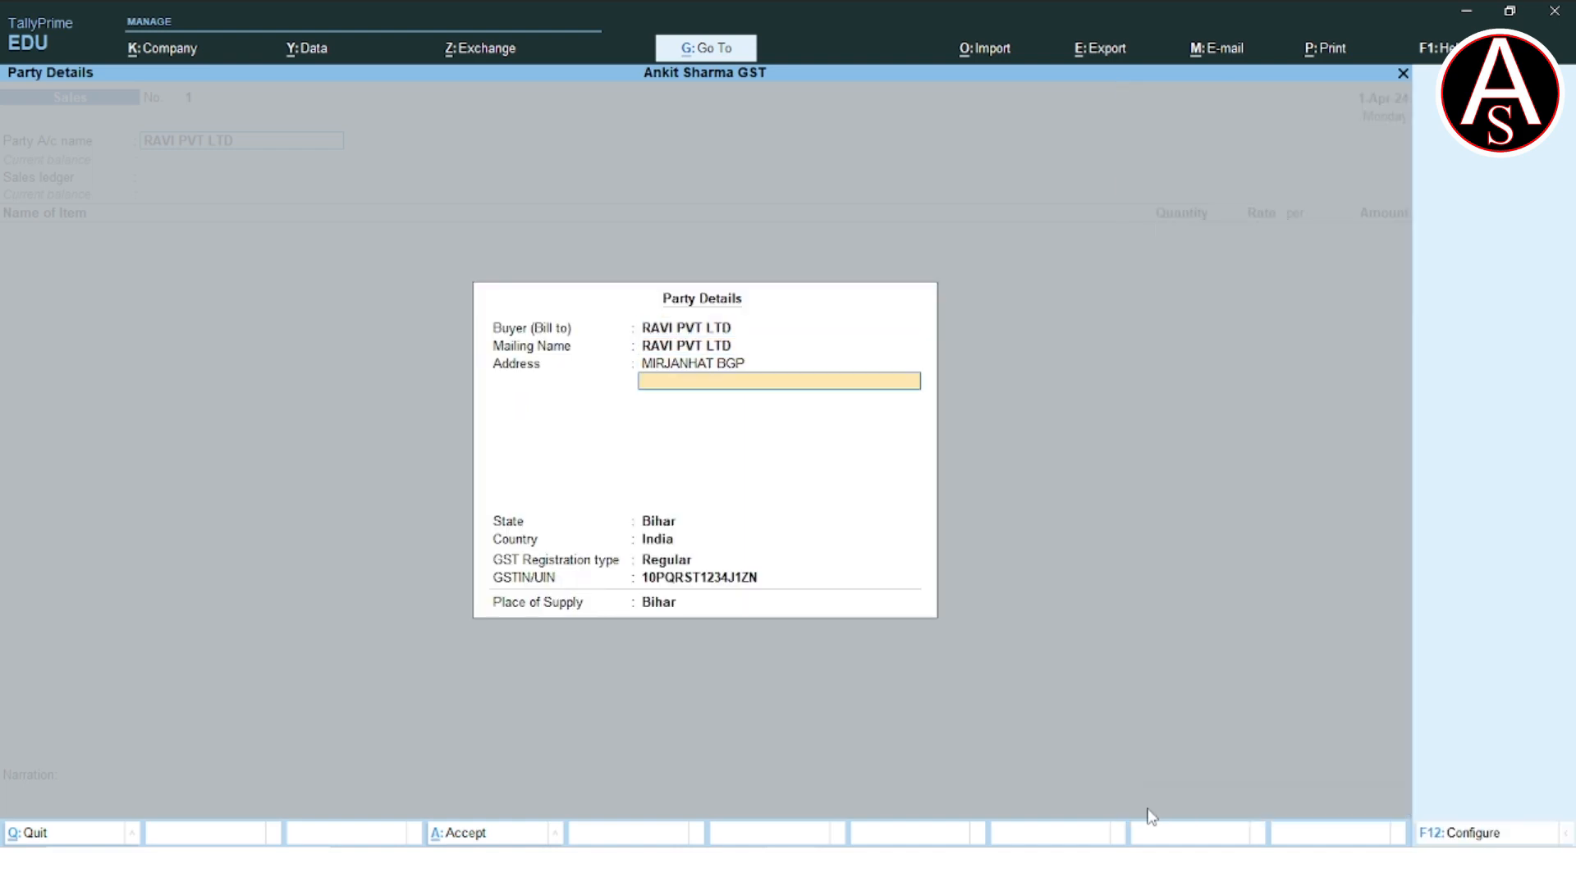
key(Return)
key(Return)
key(Return)
key(Return)
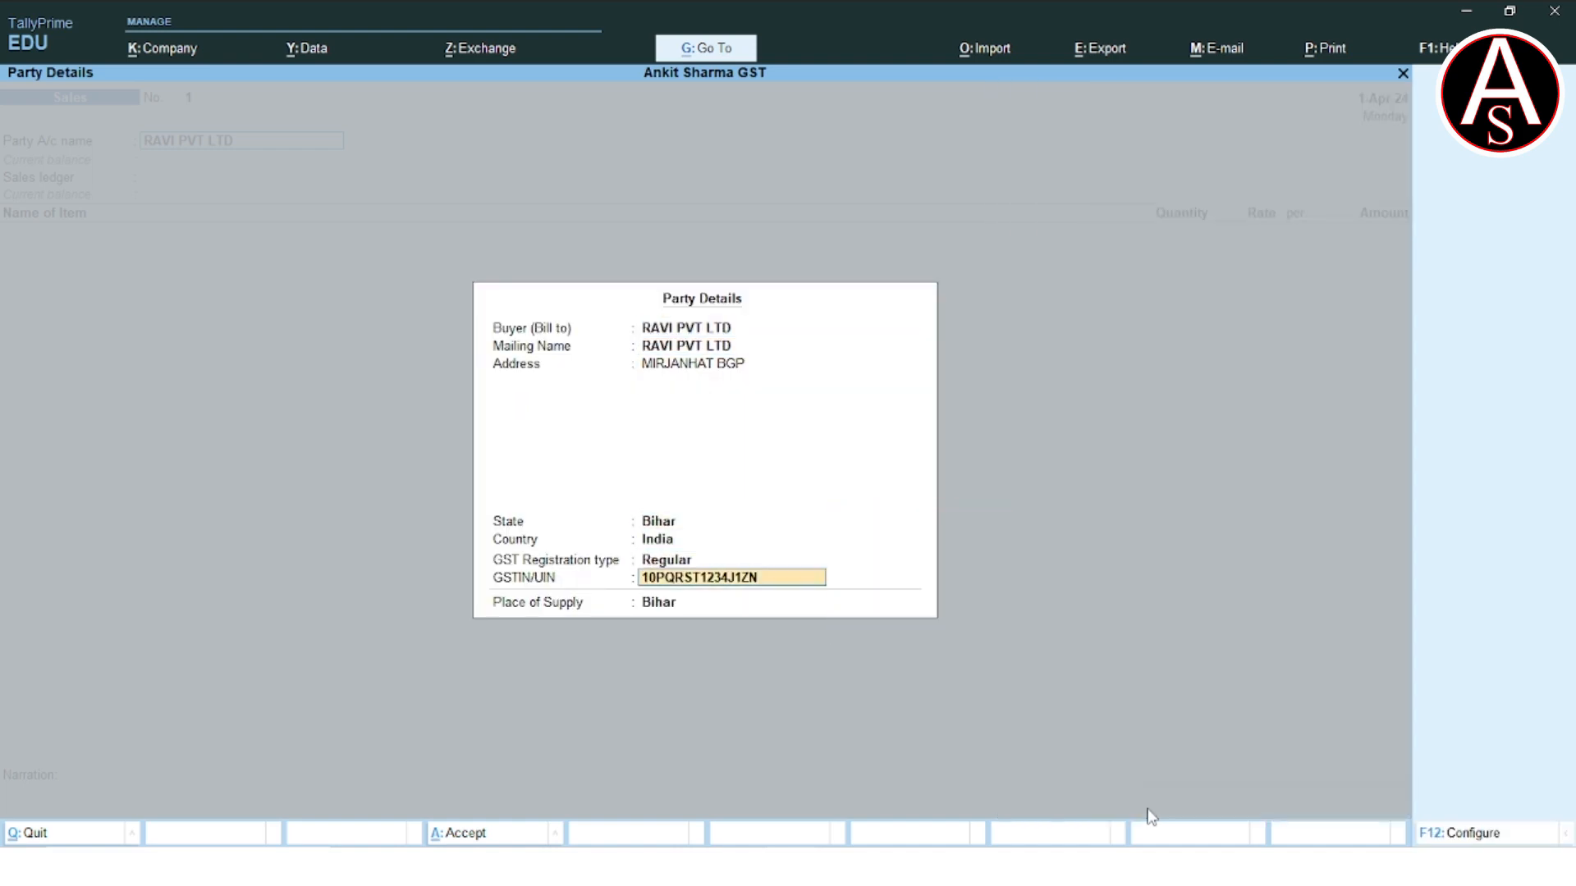
key(Return)
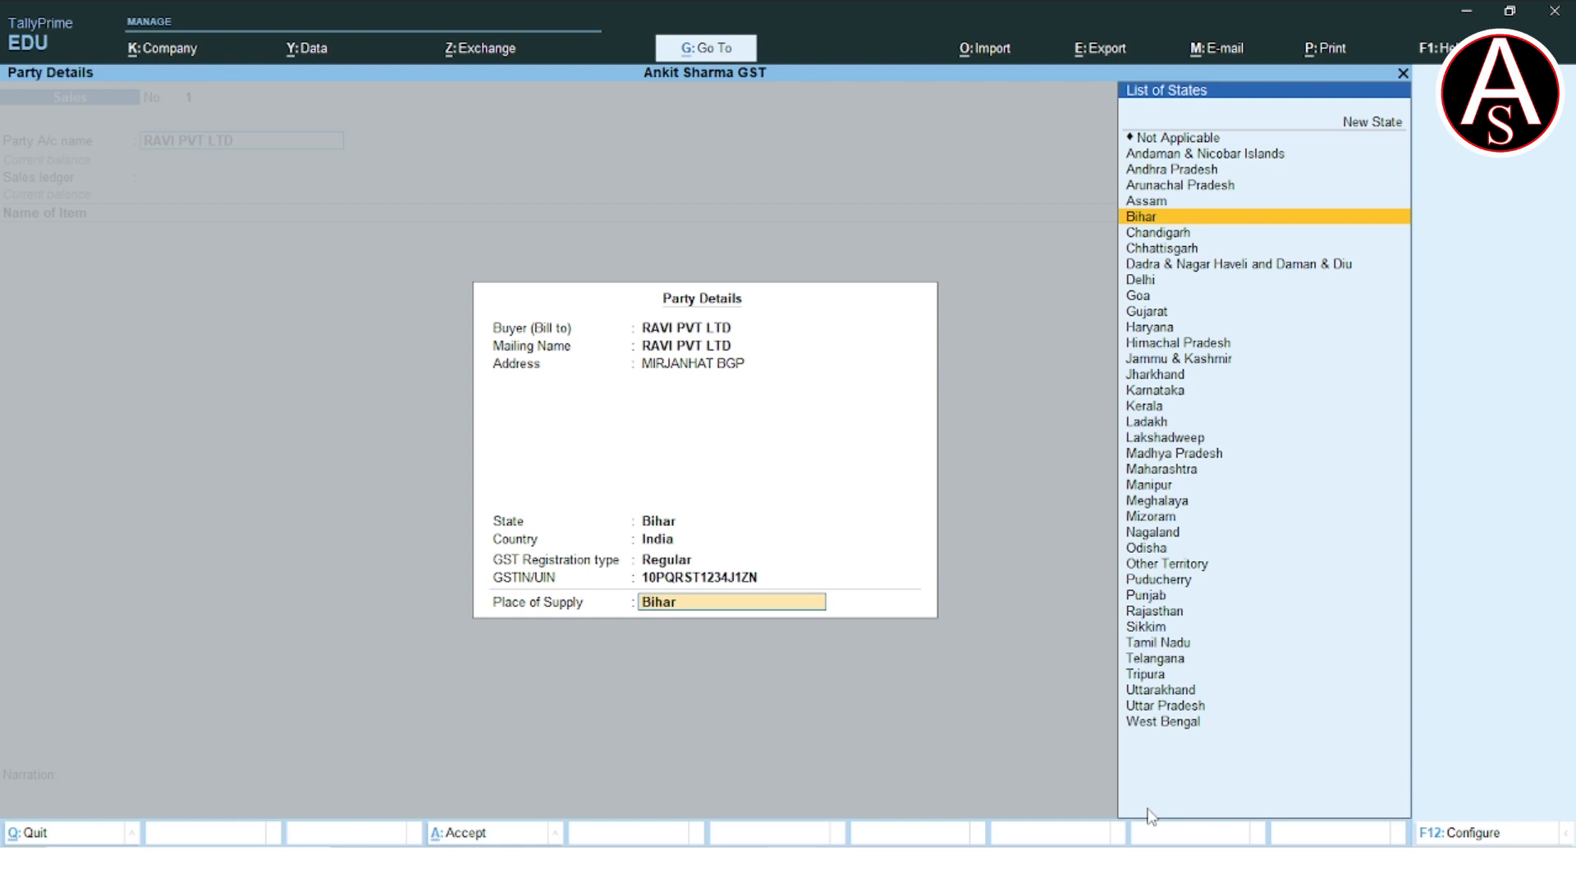
key(Return)
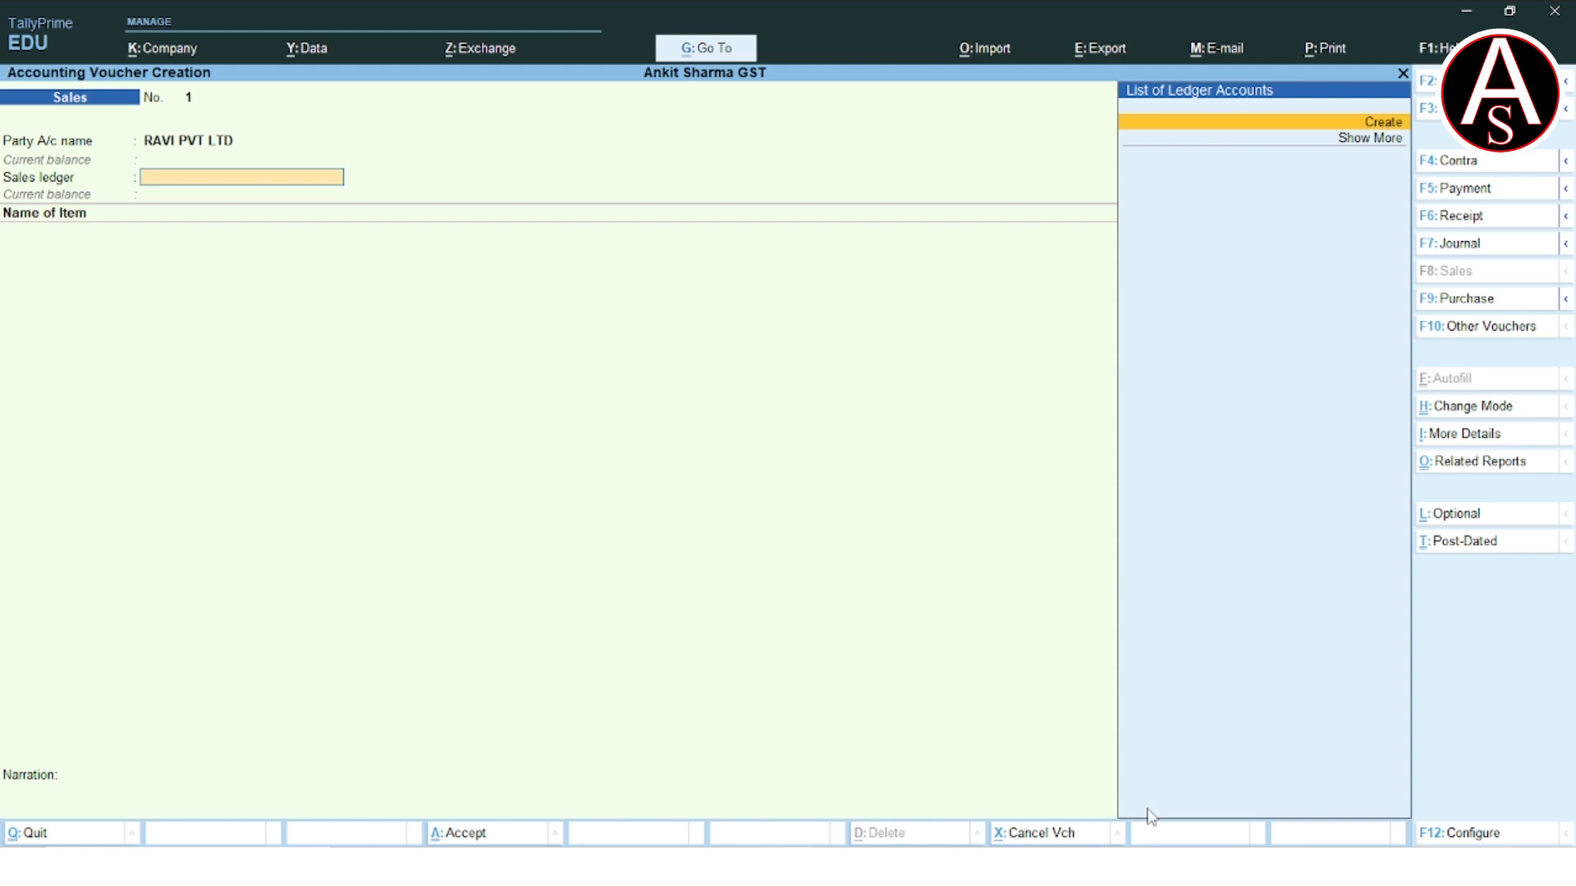
- Create a sales ledger named SALES A/C under the Sales Accounts group
key(Return)
text(SALES A/C)
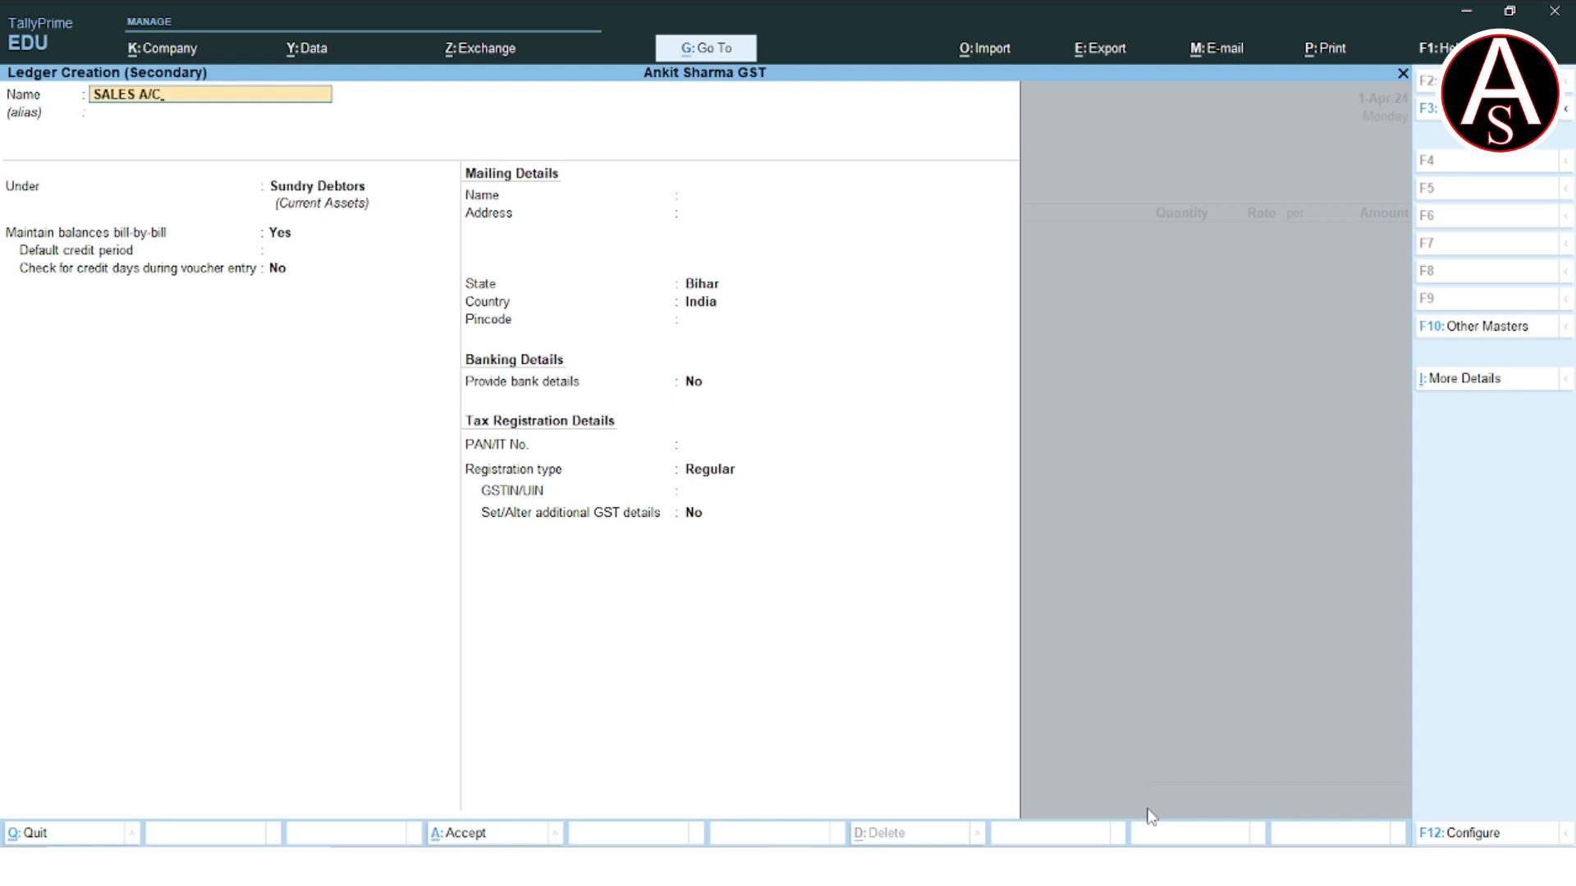
key(Return)
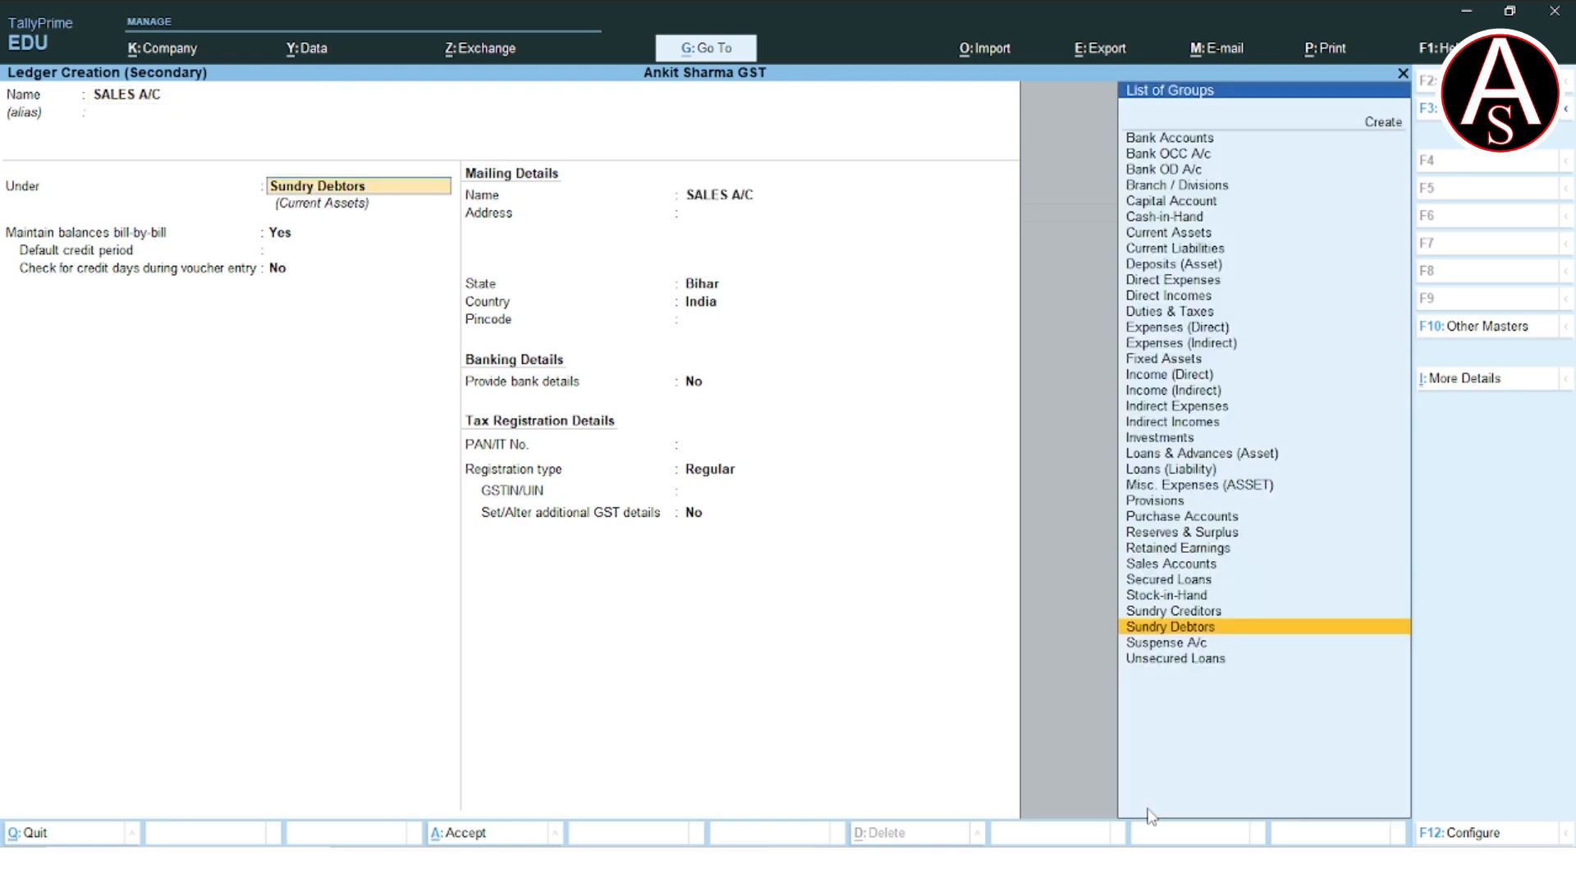
text(SA)
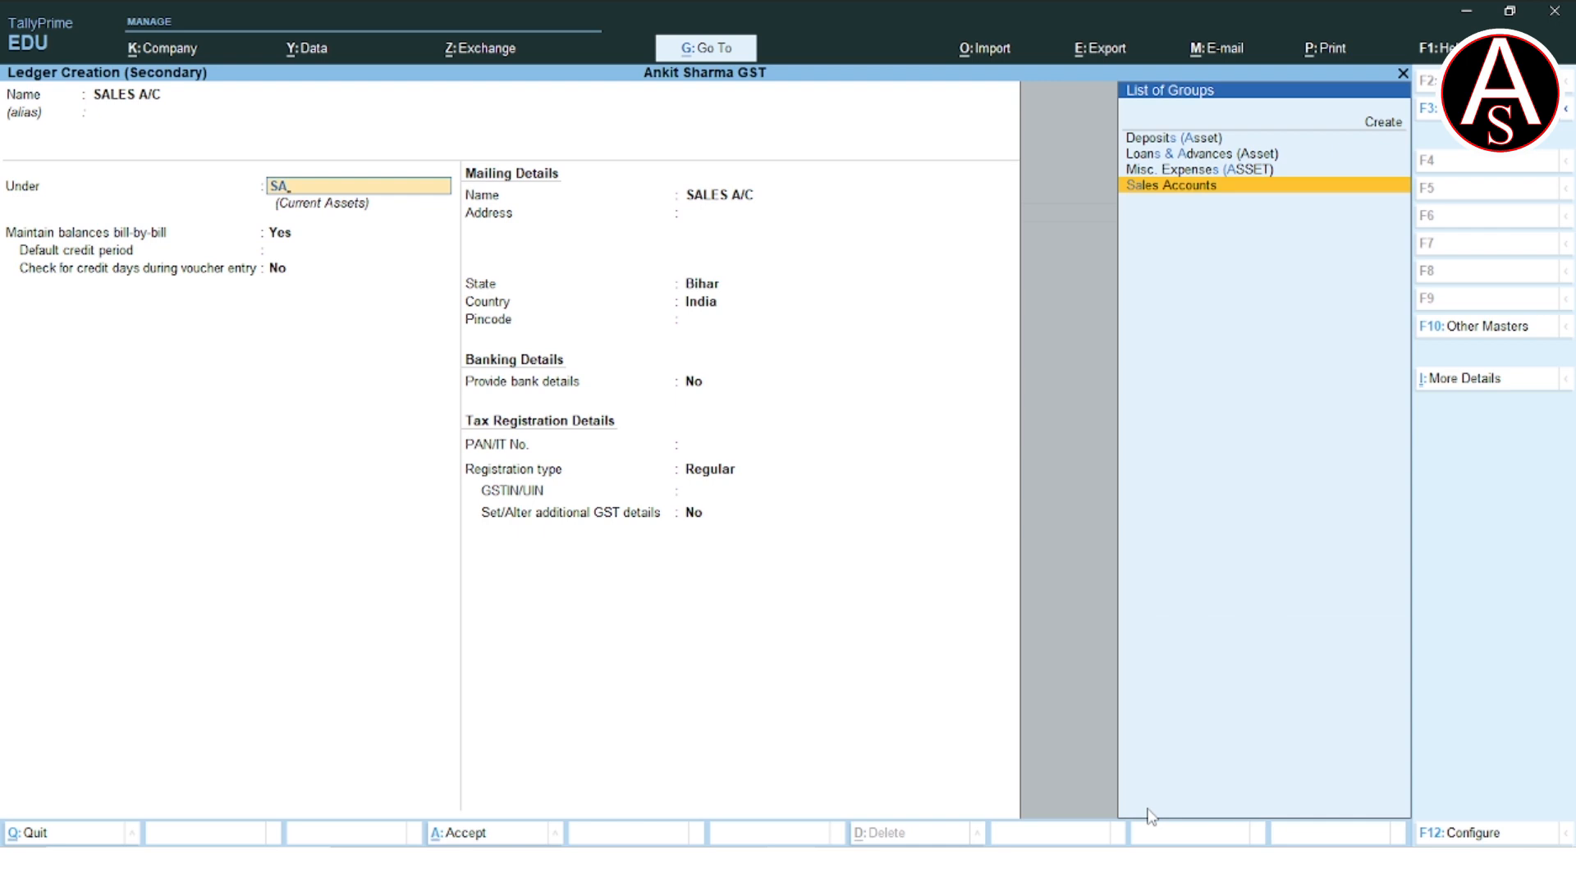
key(Return)
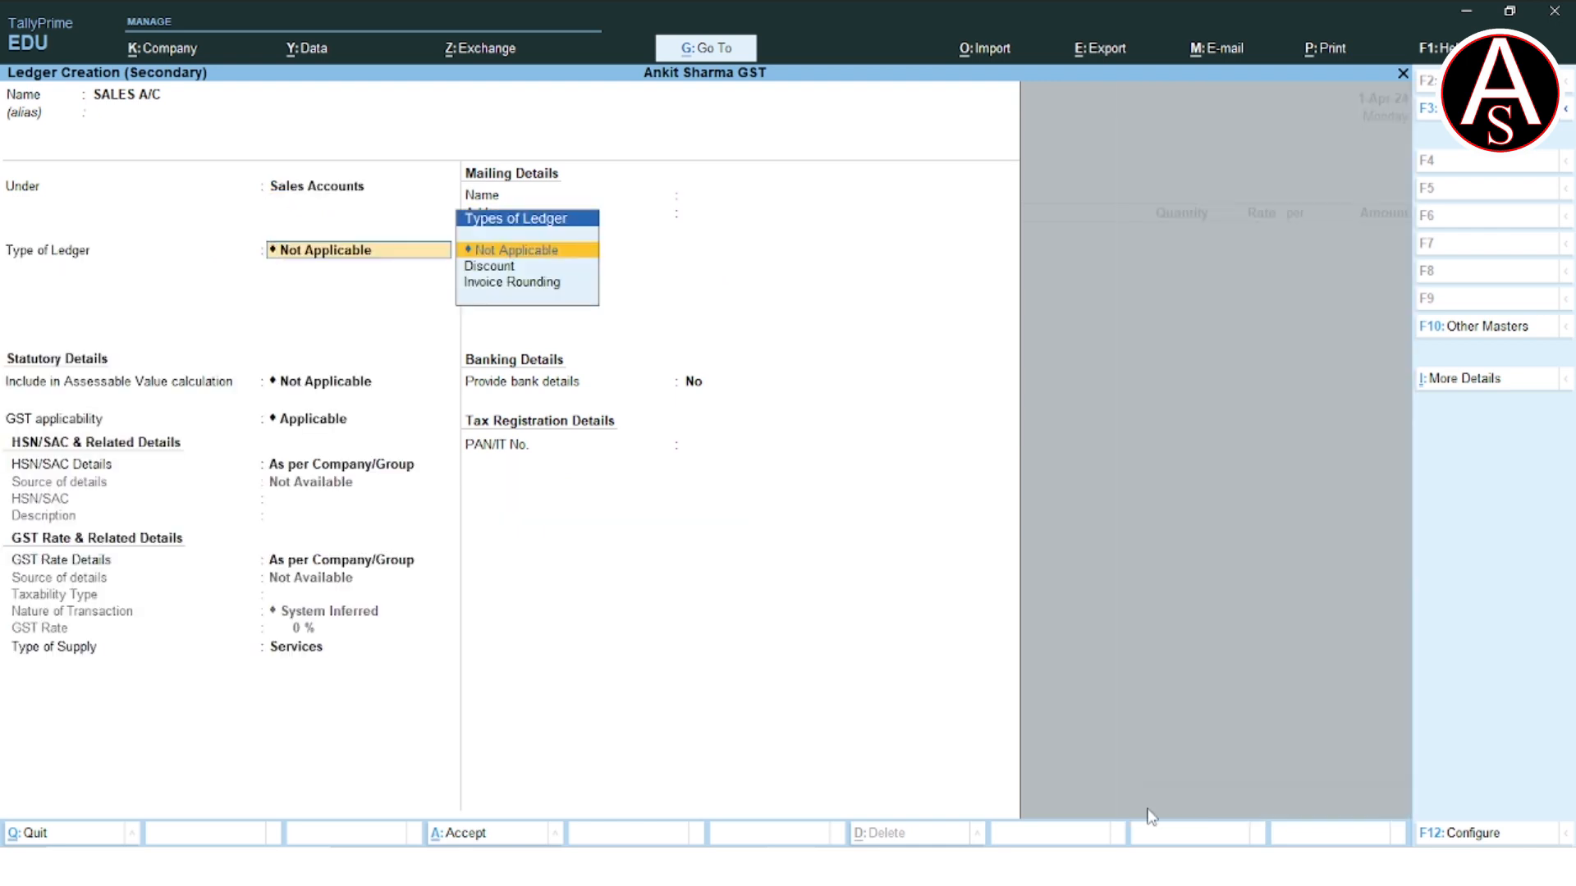
- Keep the sales ledger's type and assessable value inclusion as Not Applicable, GST as Applicable, and HSN/SAC details as per Company/Group
key(Return)
key(Return)
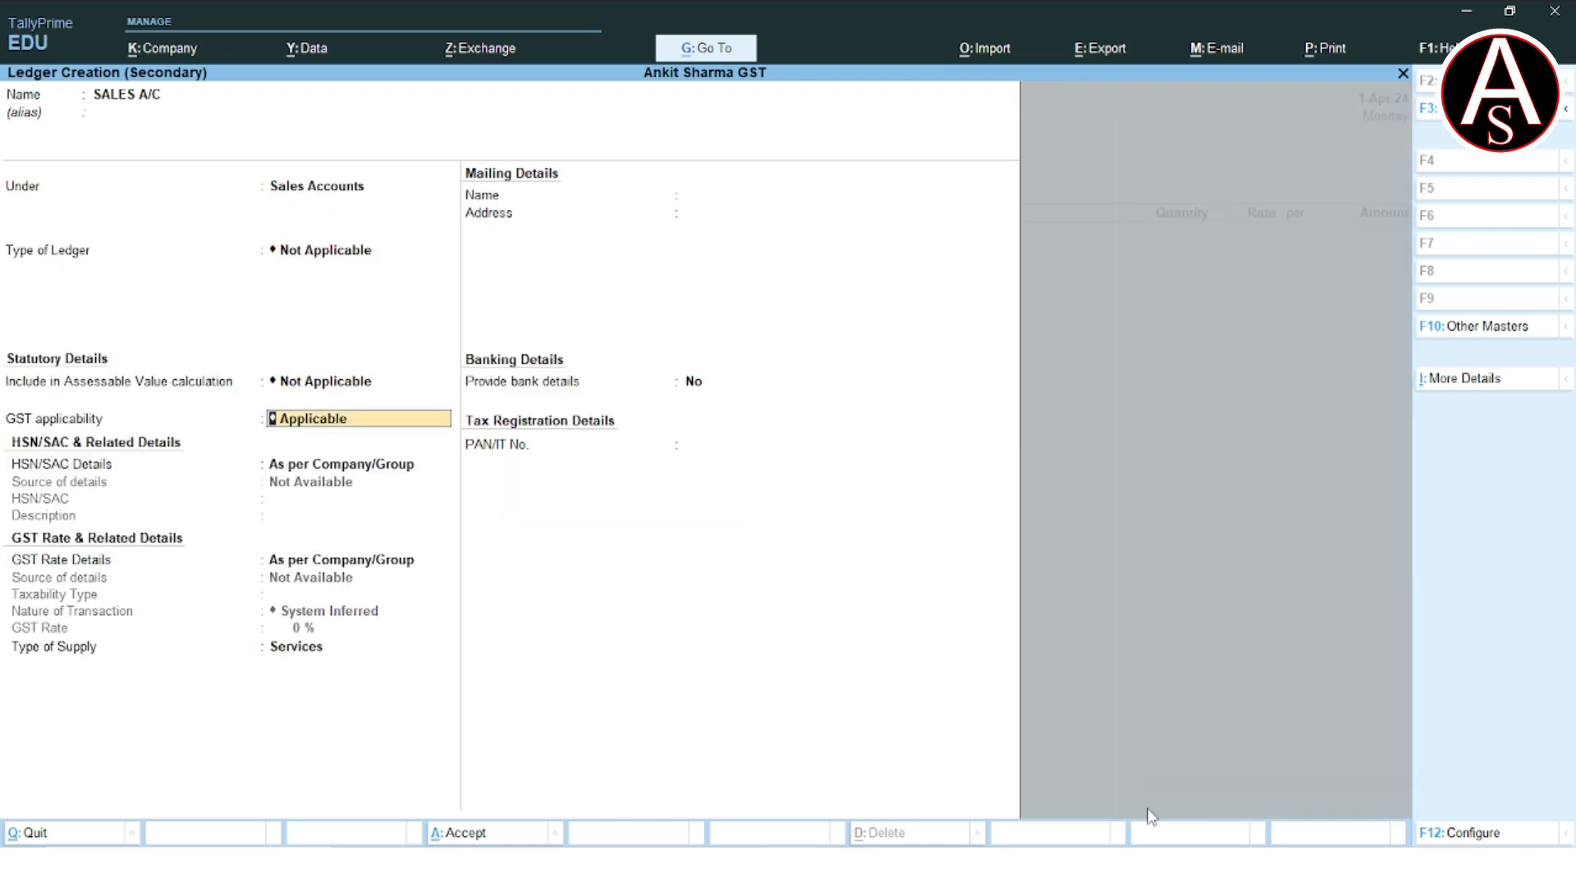
key(Return)
key(Return)
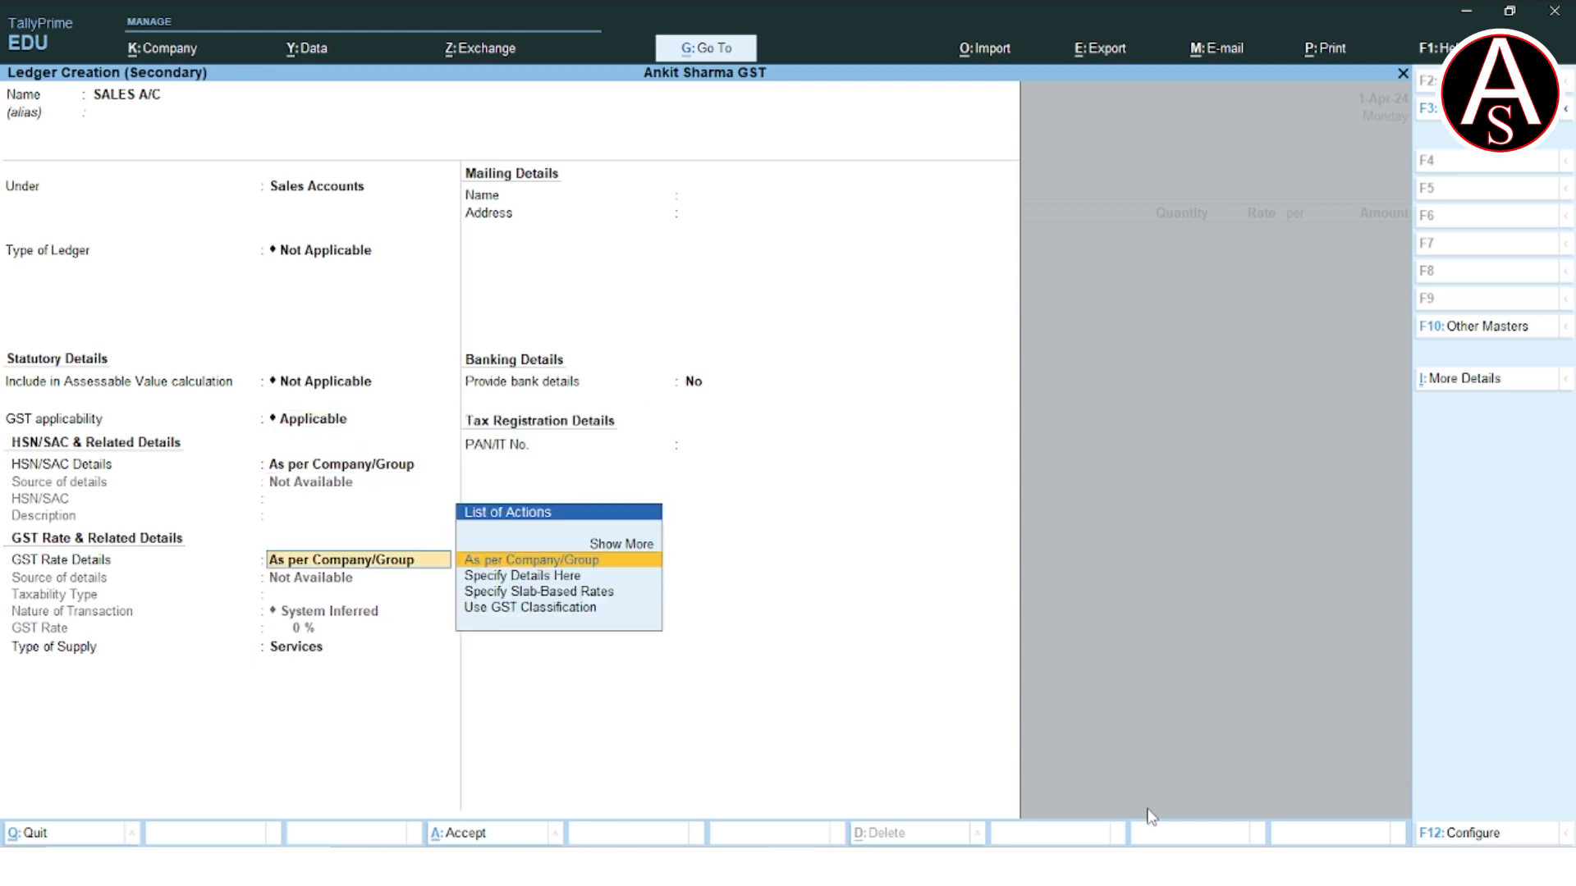
- Specify the sales ledger's GST rate details here, with taxability type Taxable and nature of transaction Local Sales - Taxable
key(Return)
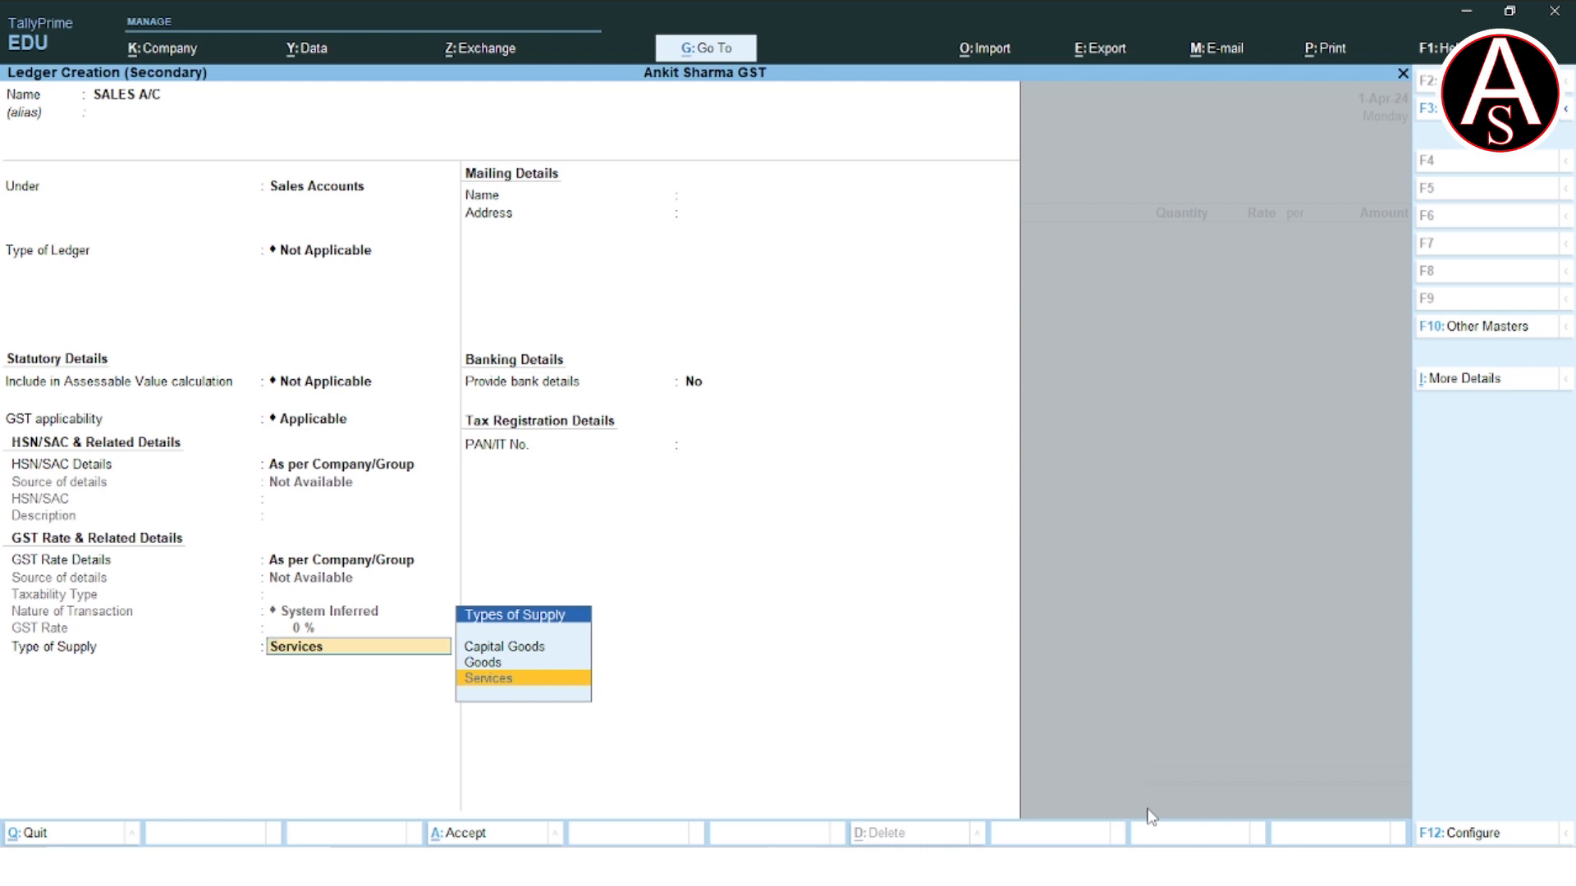
key(Up)
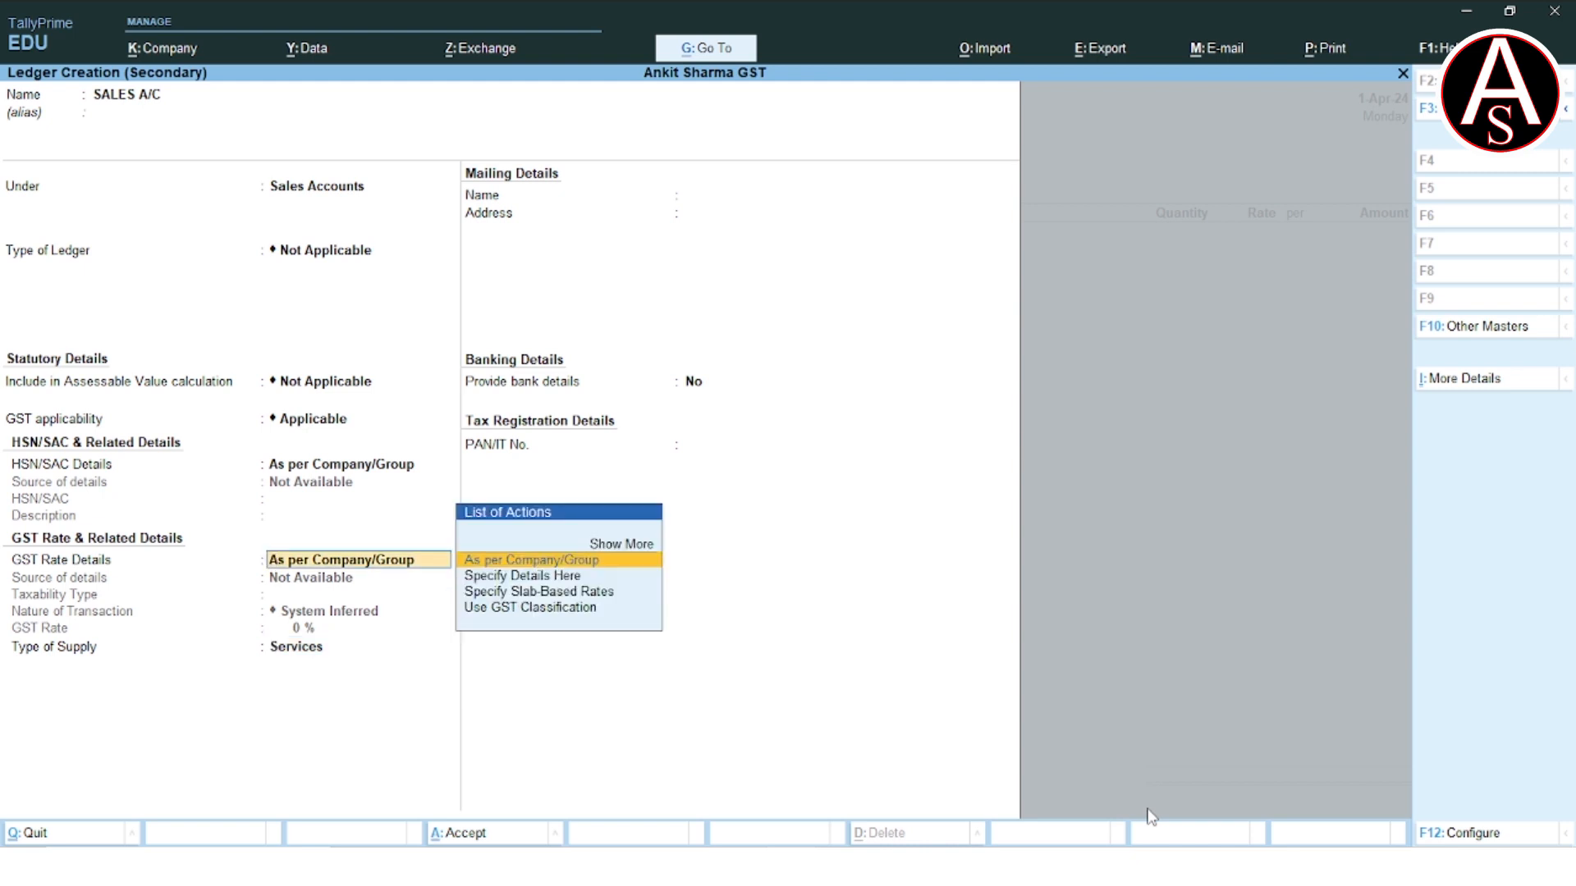
key(Down)
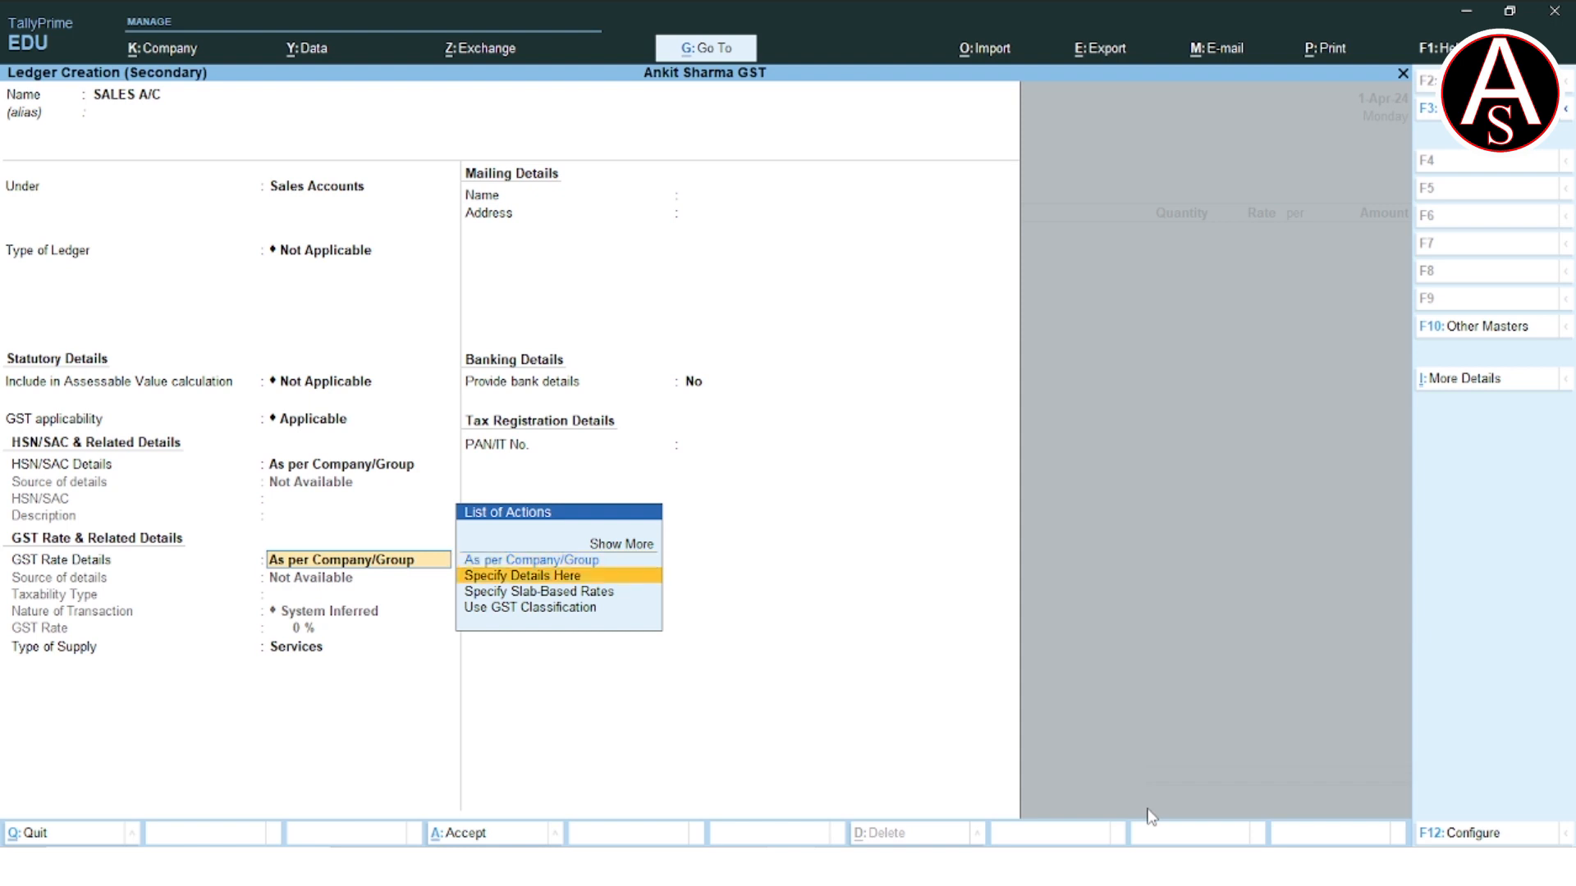
key(Return)
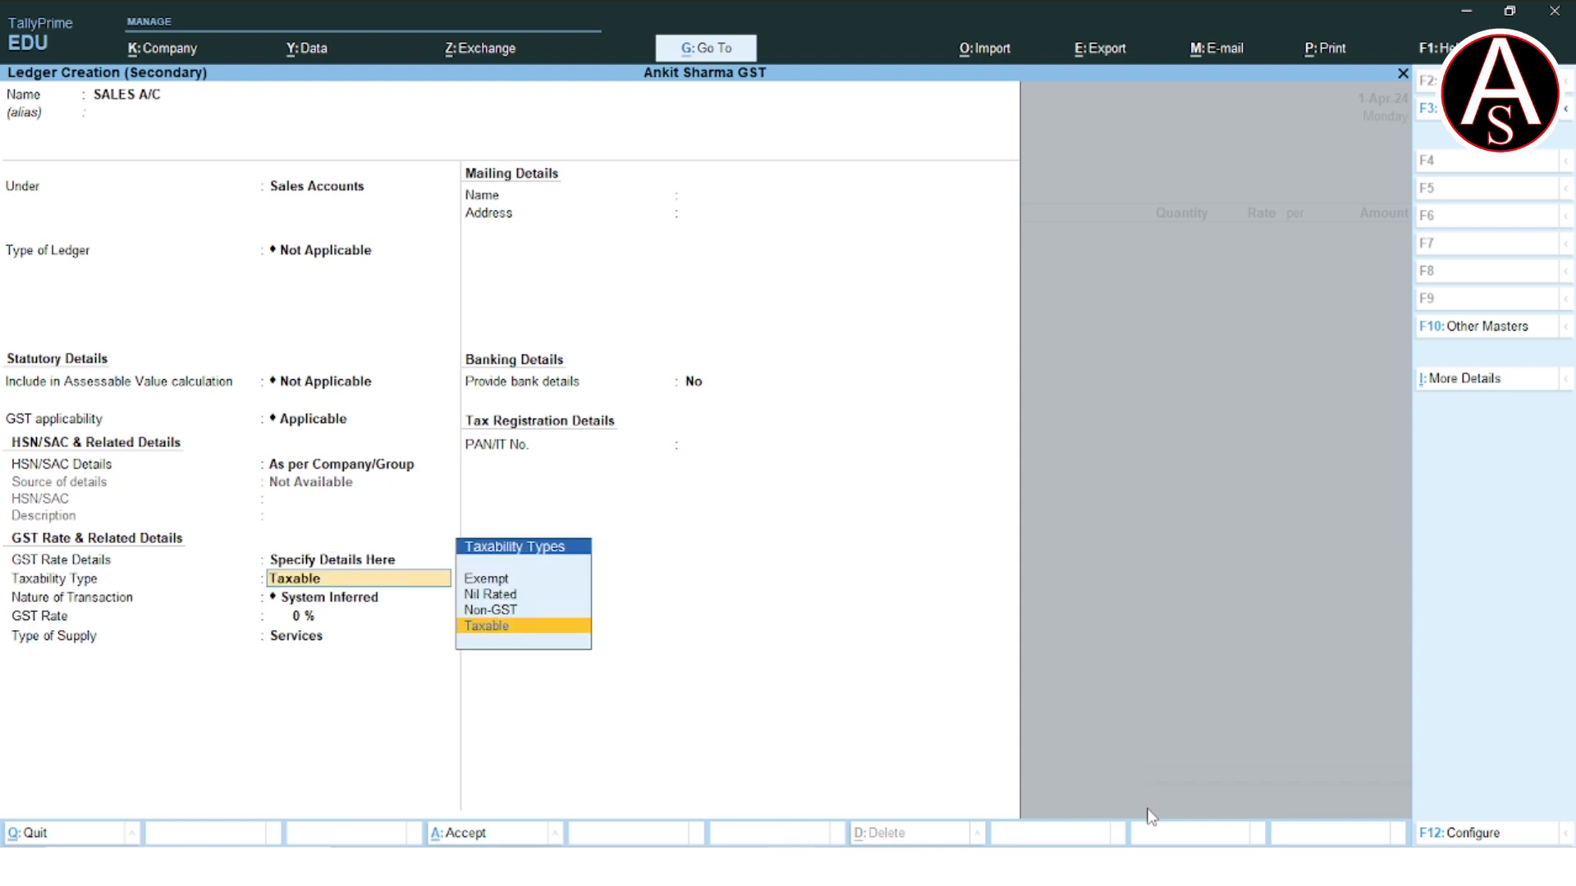
key(Return)
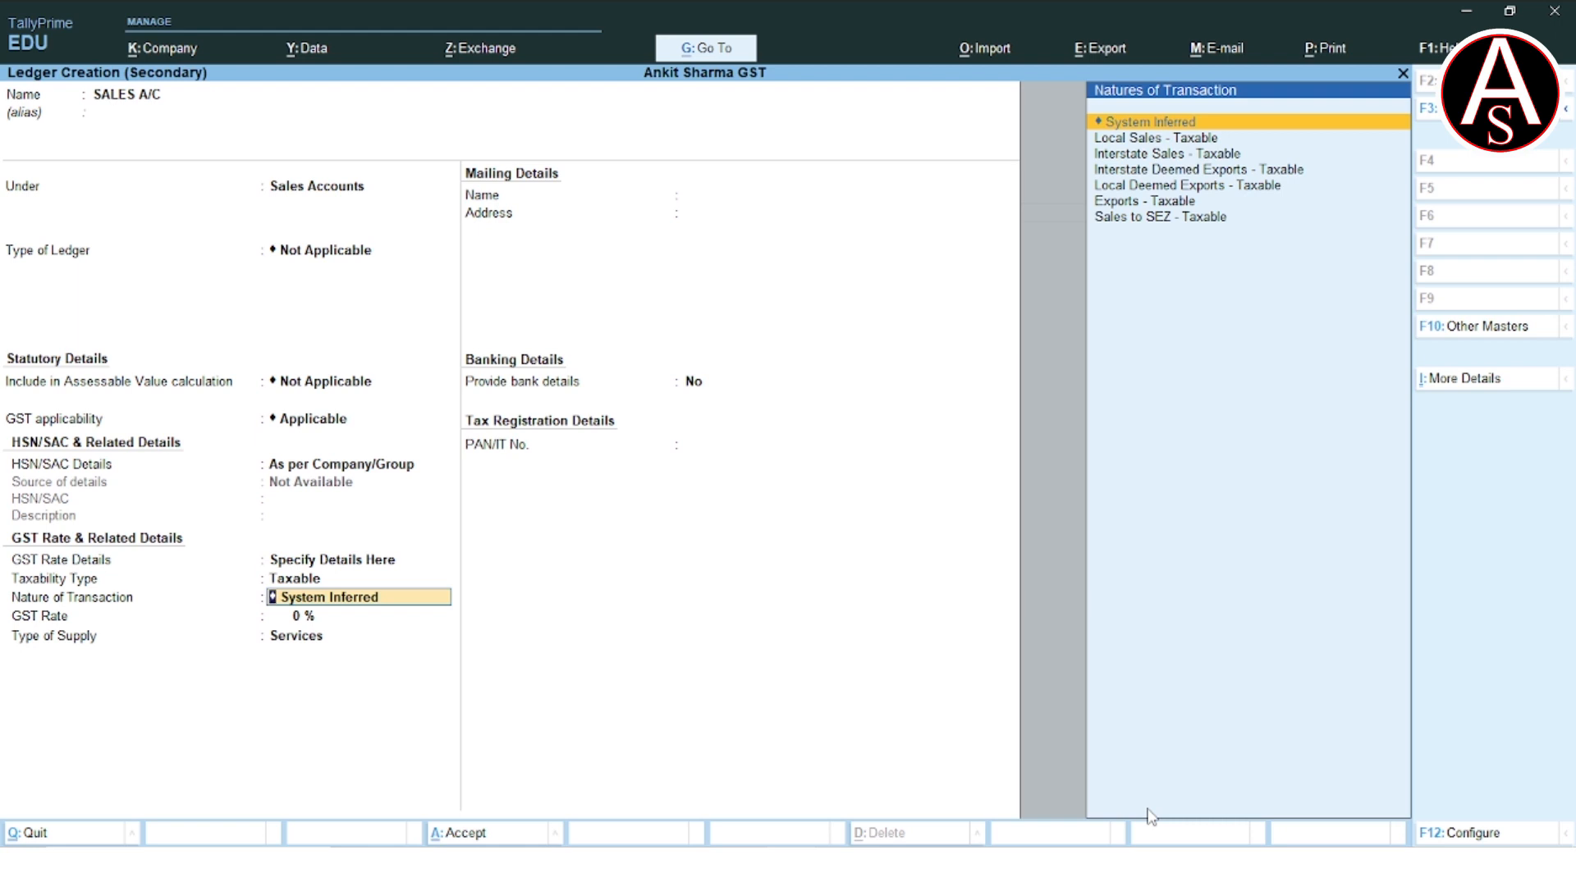
key(Down)
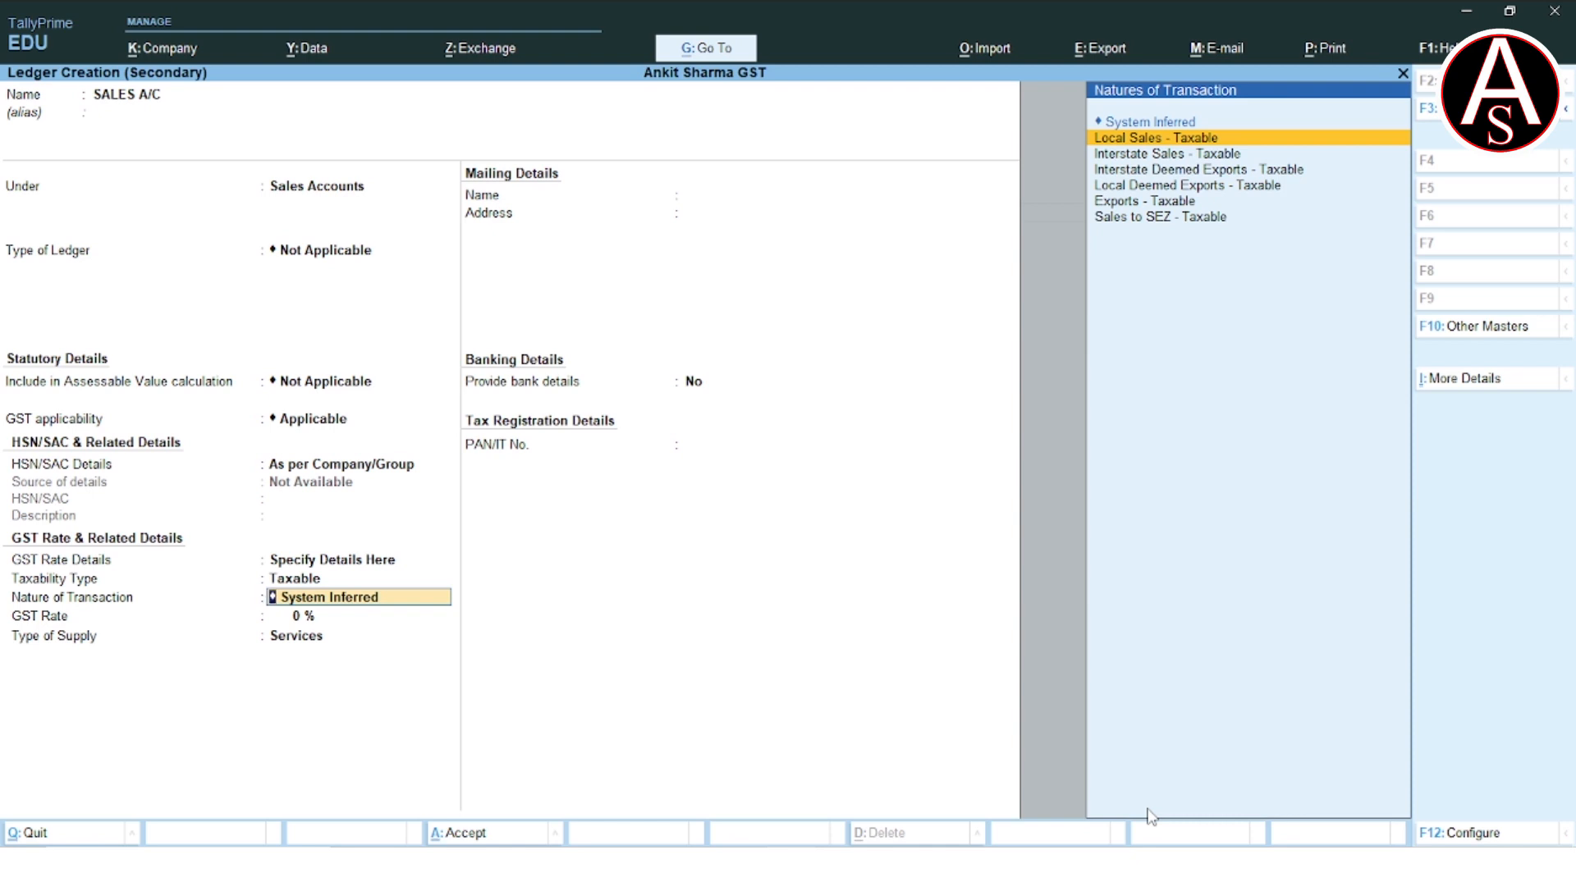
key(Return)
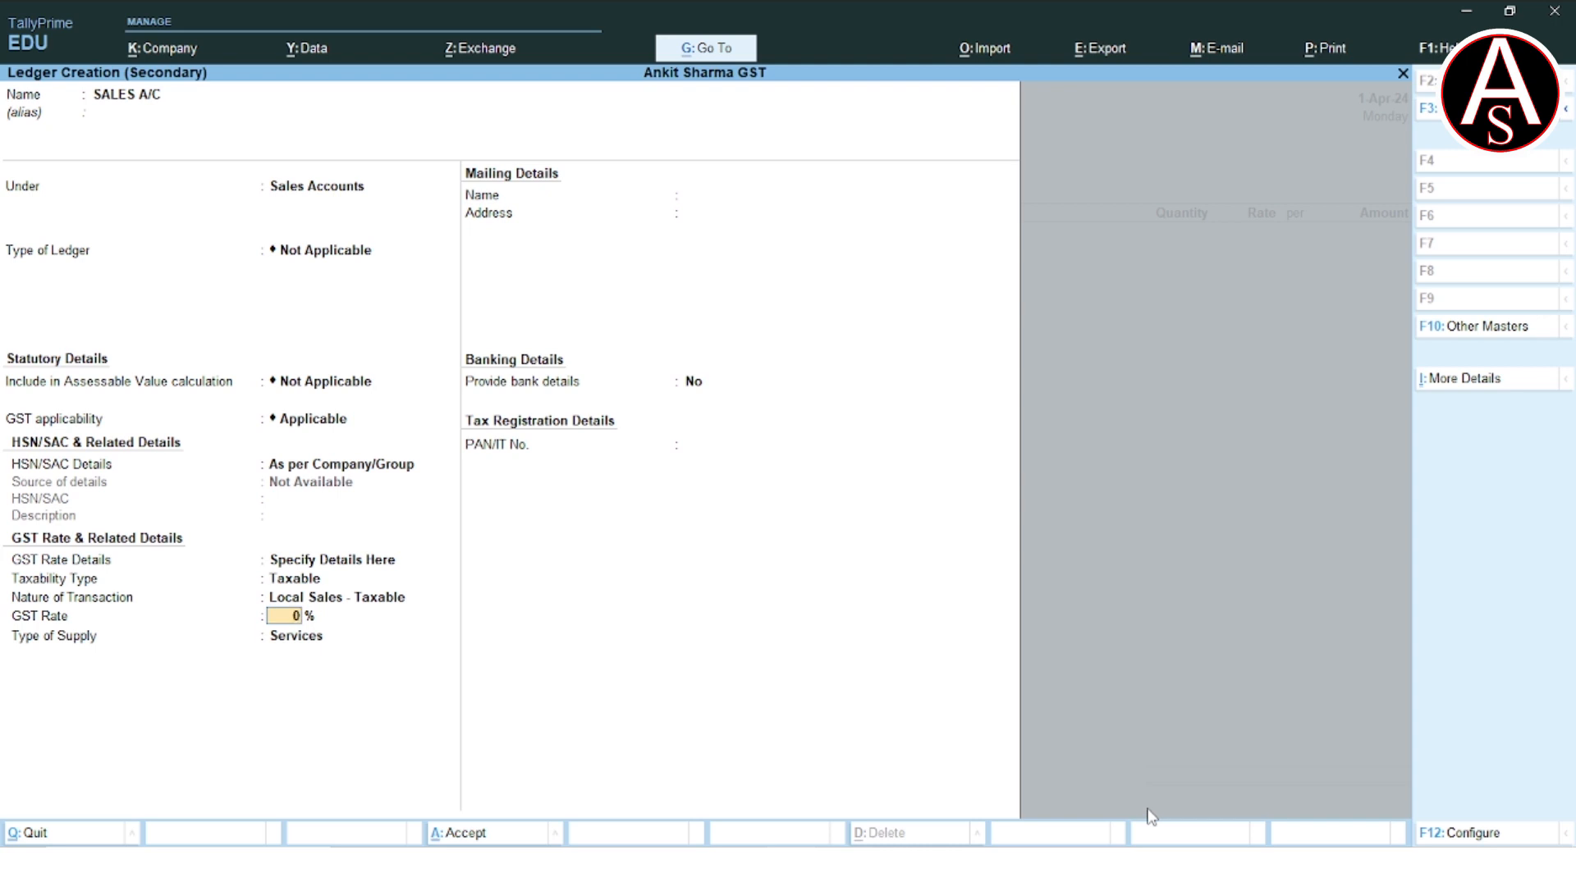
- Keep the sales ledger's GST rate at 0 %, set the type of supply to Goods, and save the ledger
key(Return)
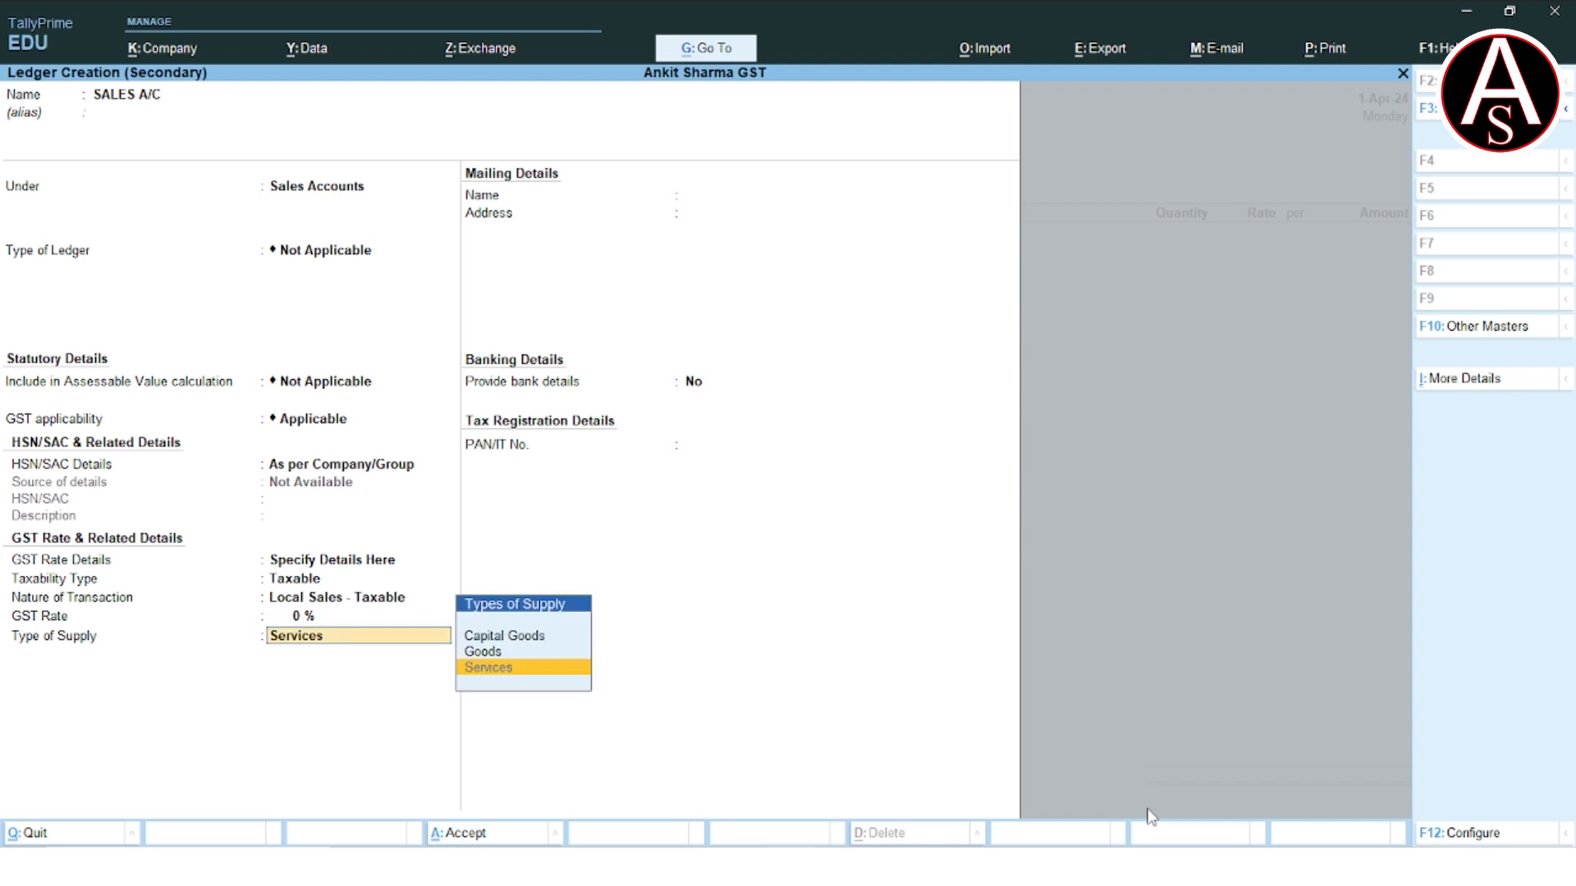
key(Up)
key(Return)
key(Return)
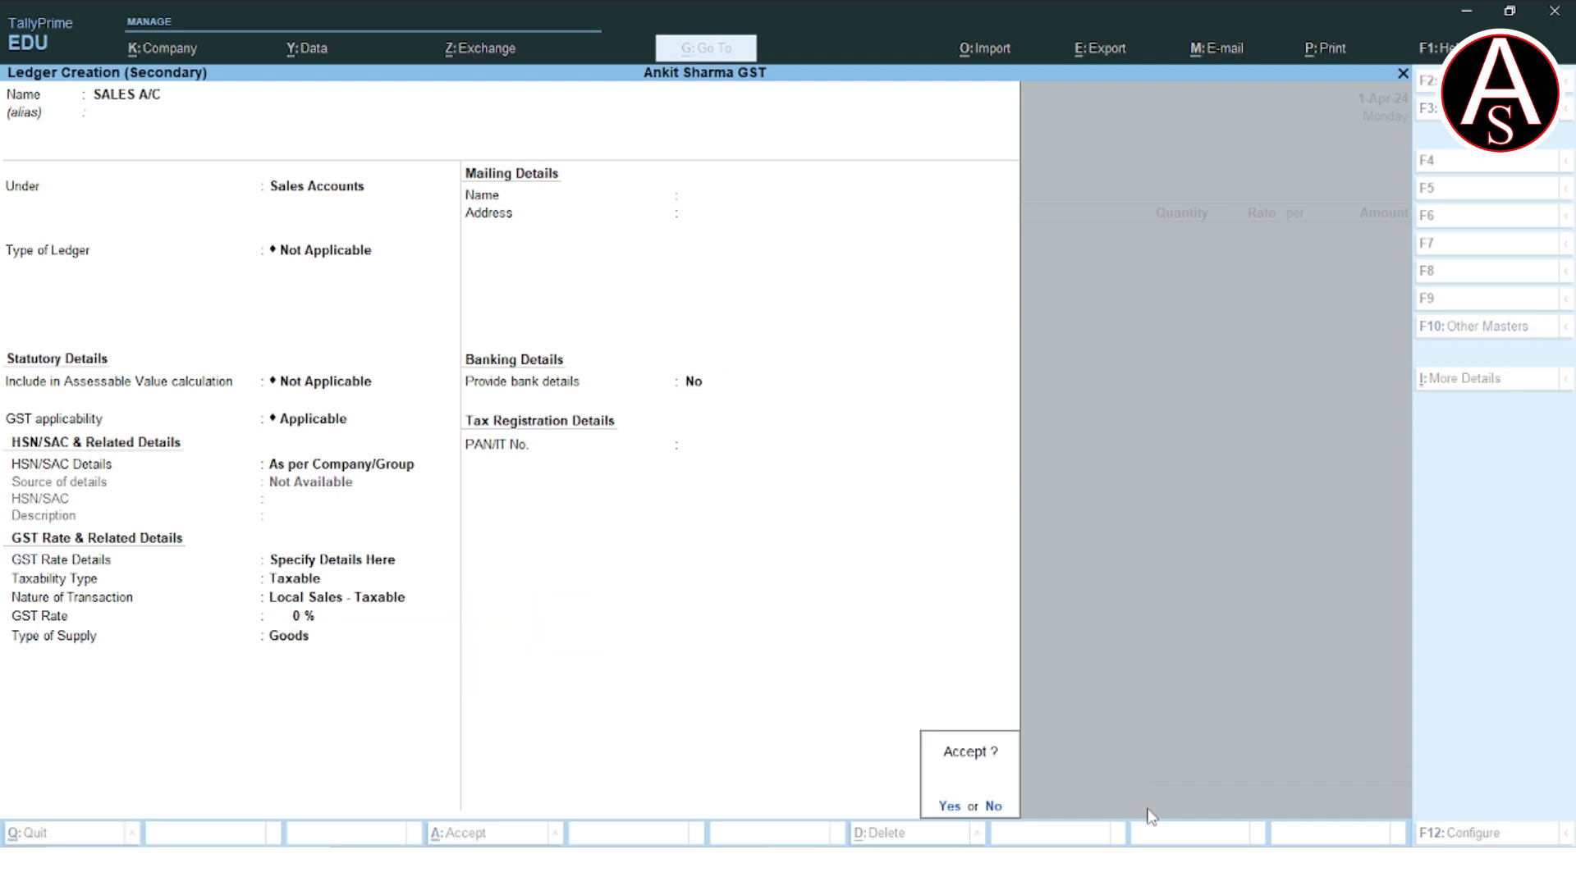
key(Return)
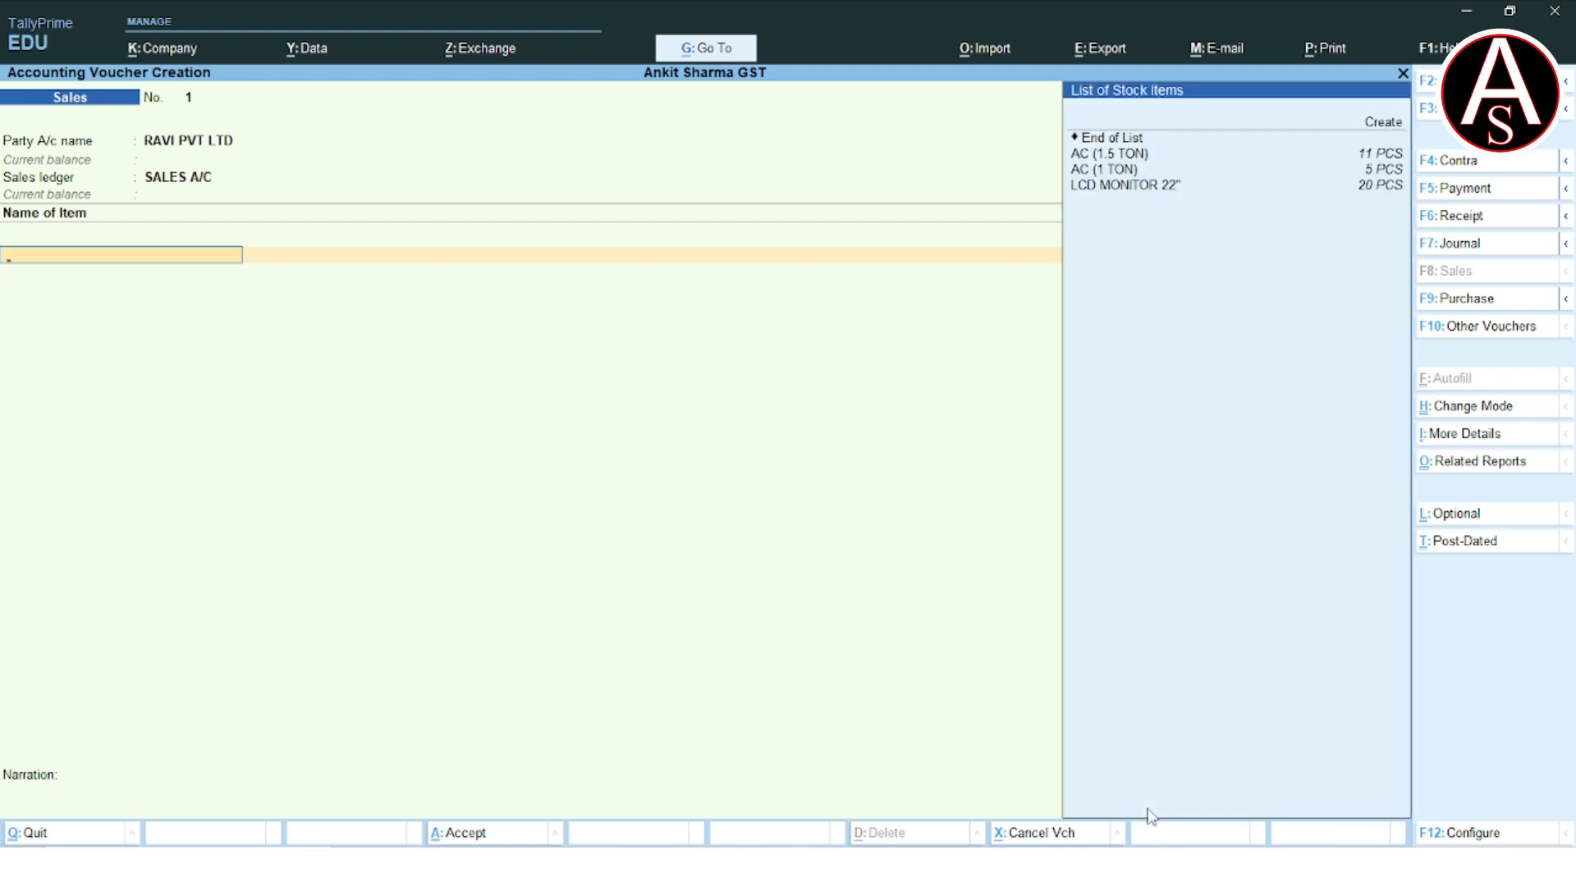
- Add the stock item LCD MONITOR 22" to the sales voucher with quantity 8 PCS at a rate of 5,550
key(Down)
key(Down)
key(Down)
key(Down)
key(Down)
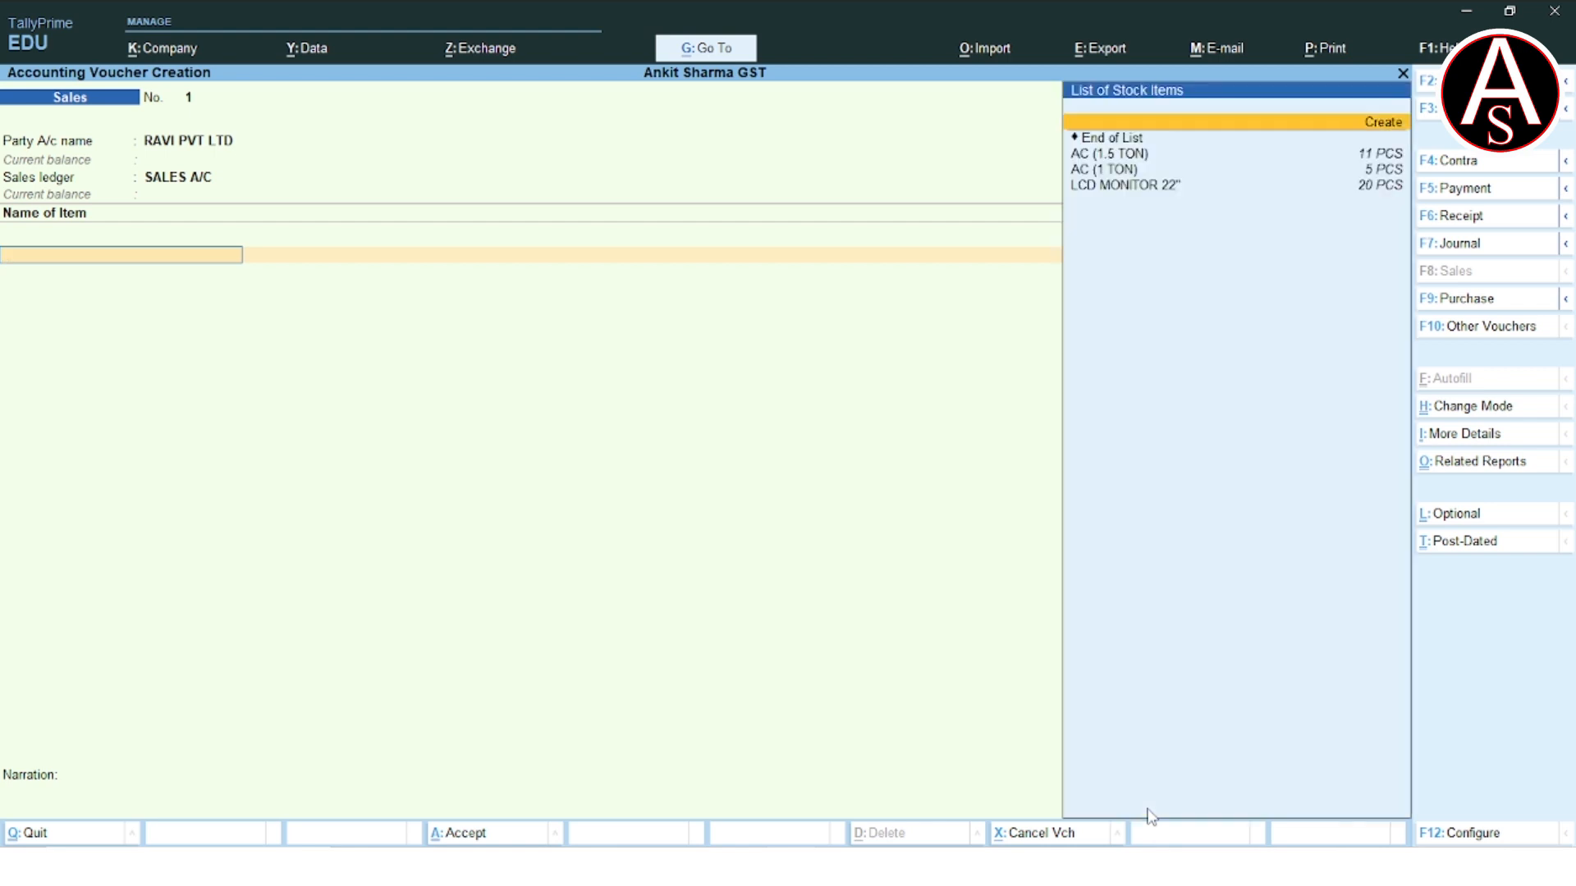
key(Return)
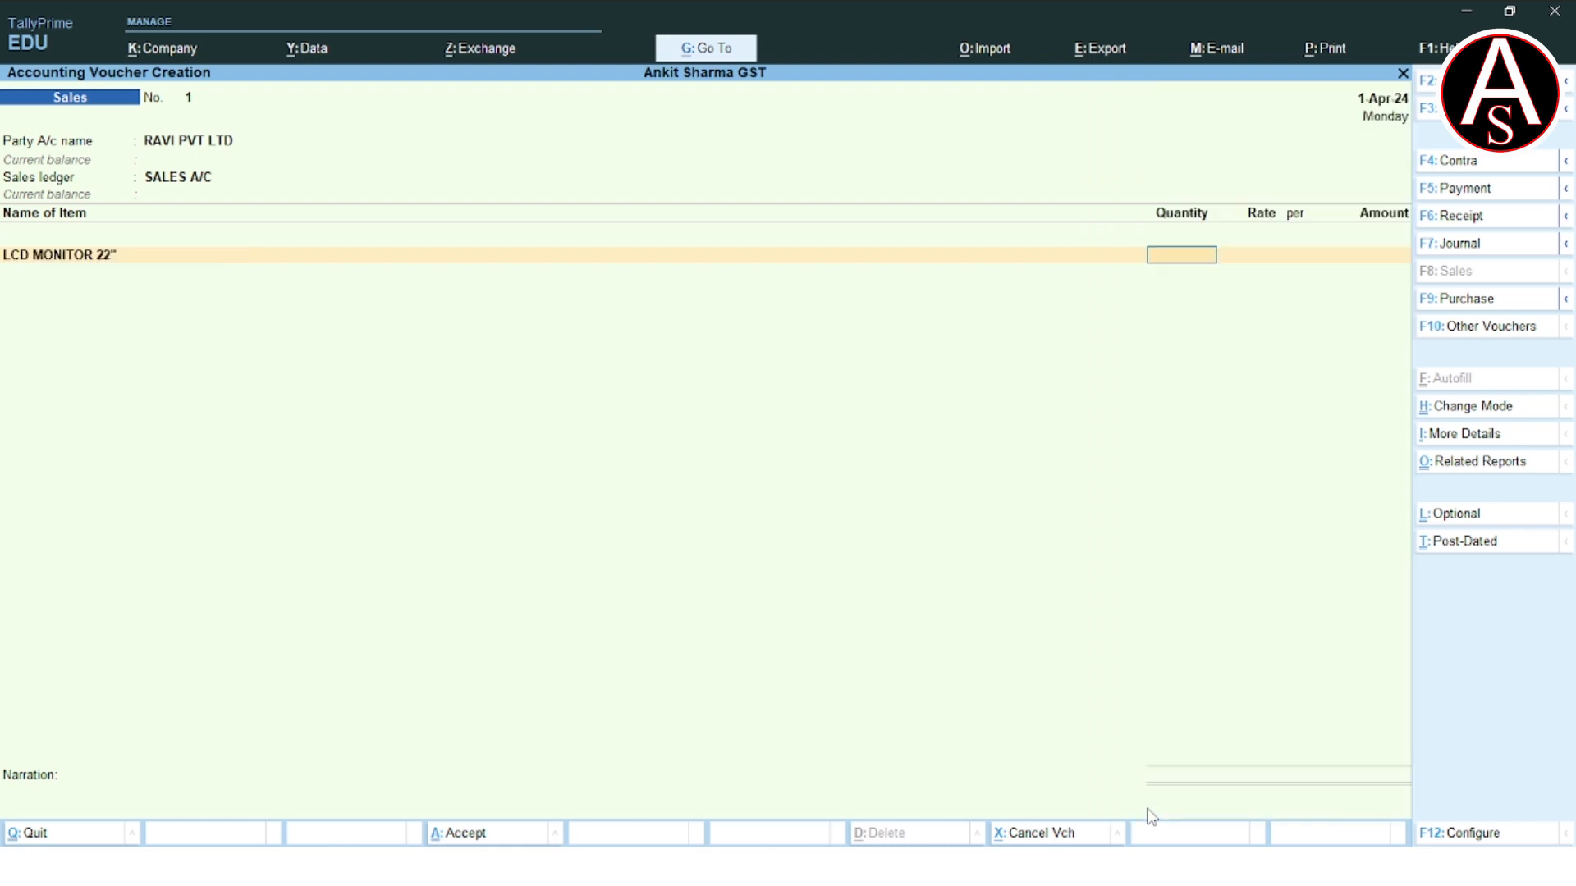
key(alt+Tab)
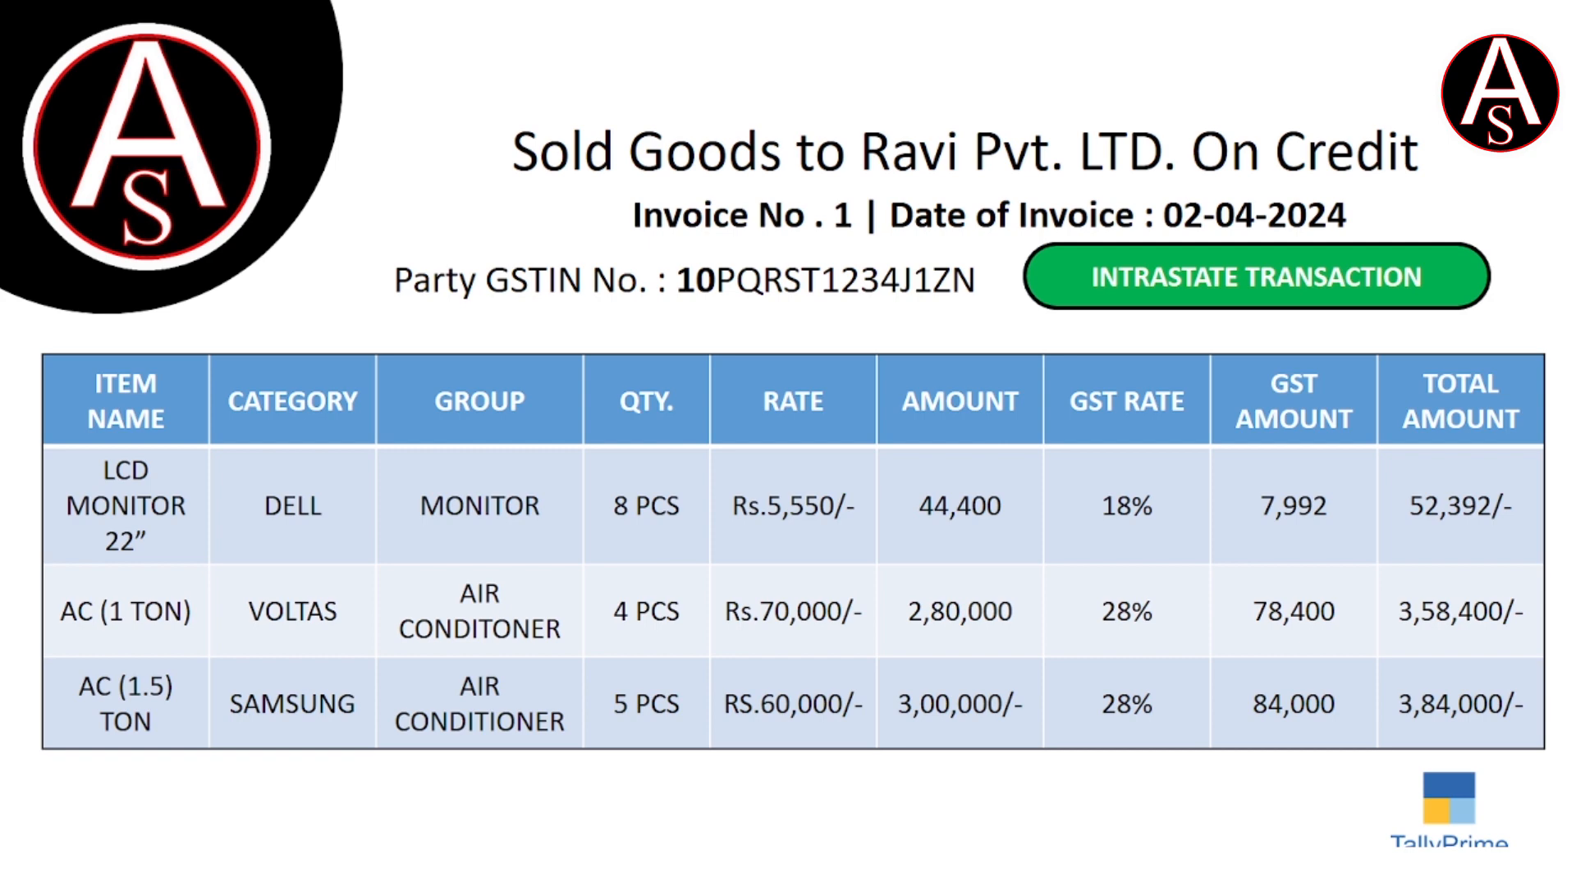
key(alt+Tab)
text(8)
key(Return)
text(5)
text(550)
key(Return)
key(Return)
key(Return)
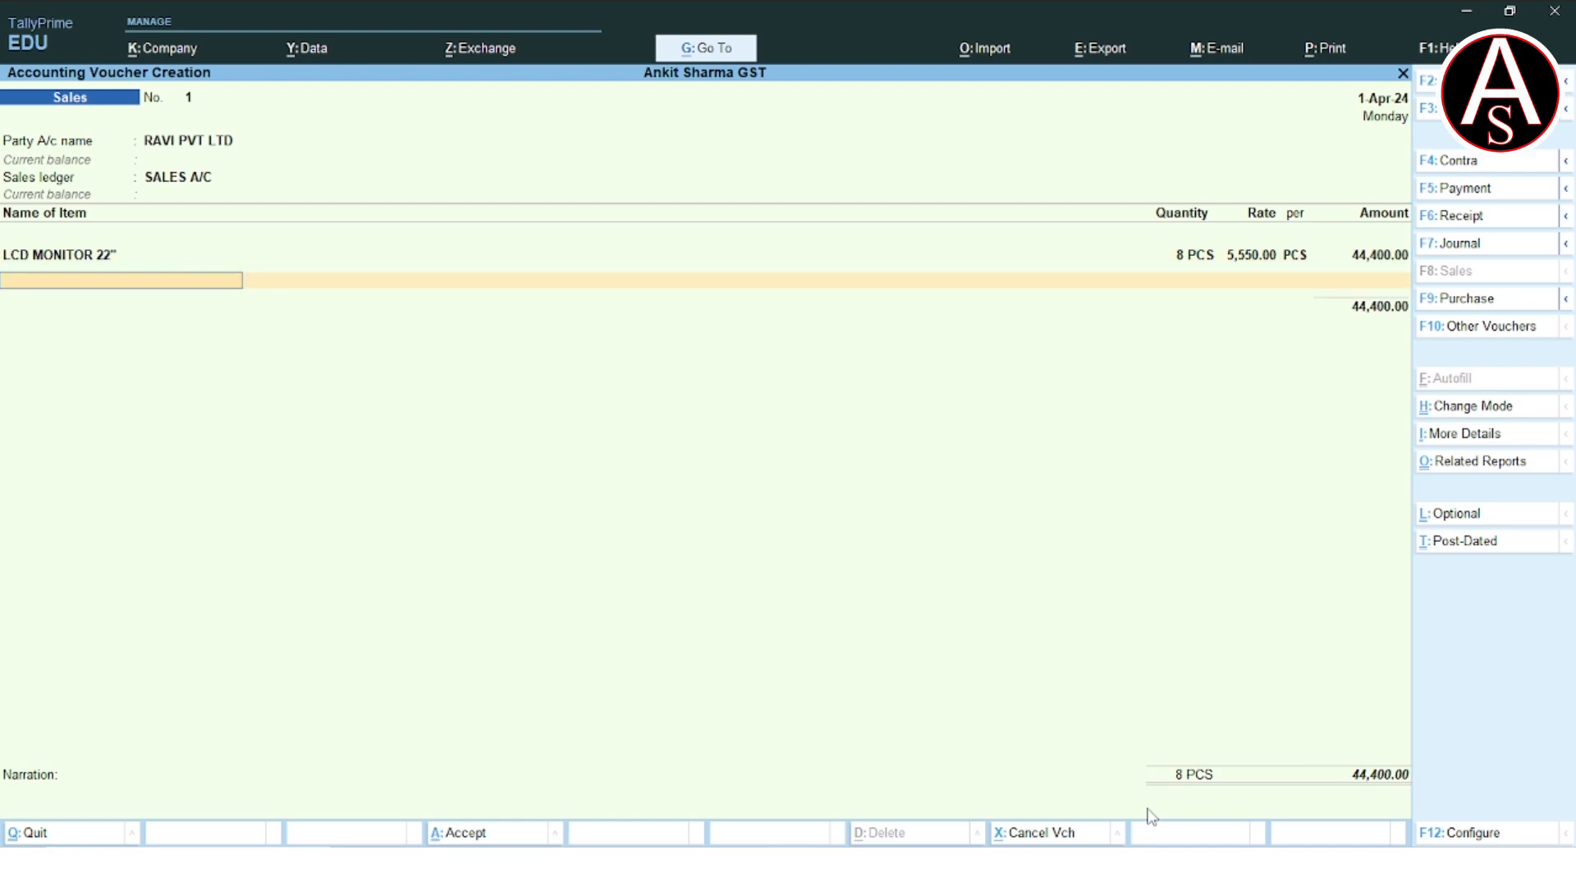
- Add the stock item AC (1 TON) to the sales voucher with quantity 4 PCS at a rate of 70,000
key(alt+Tab)
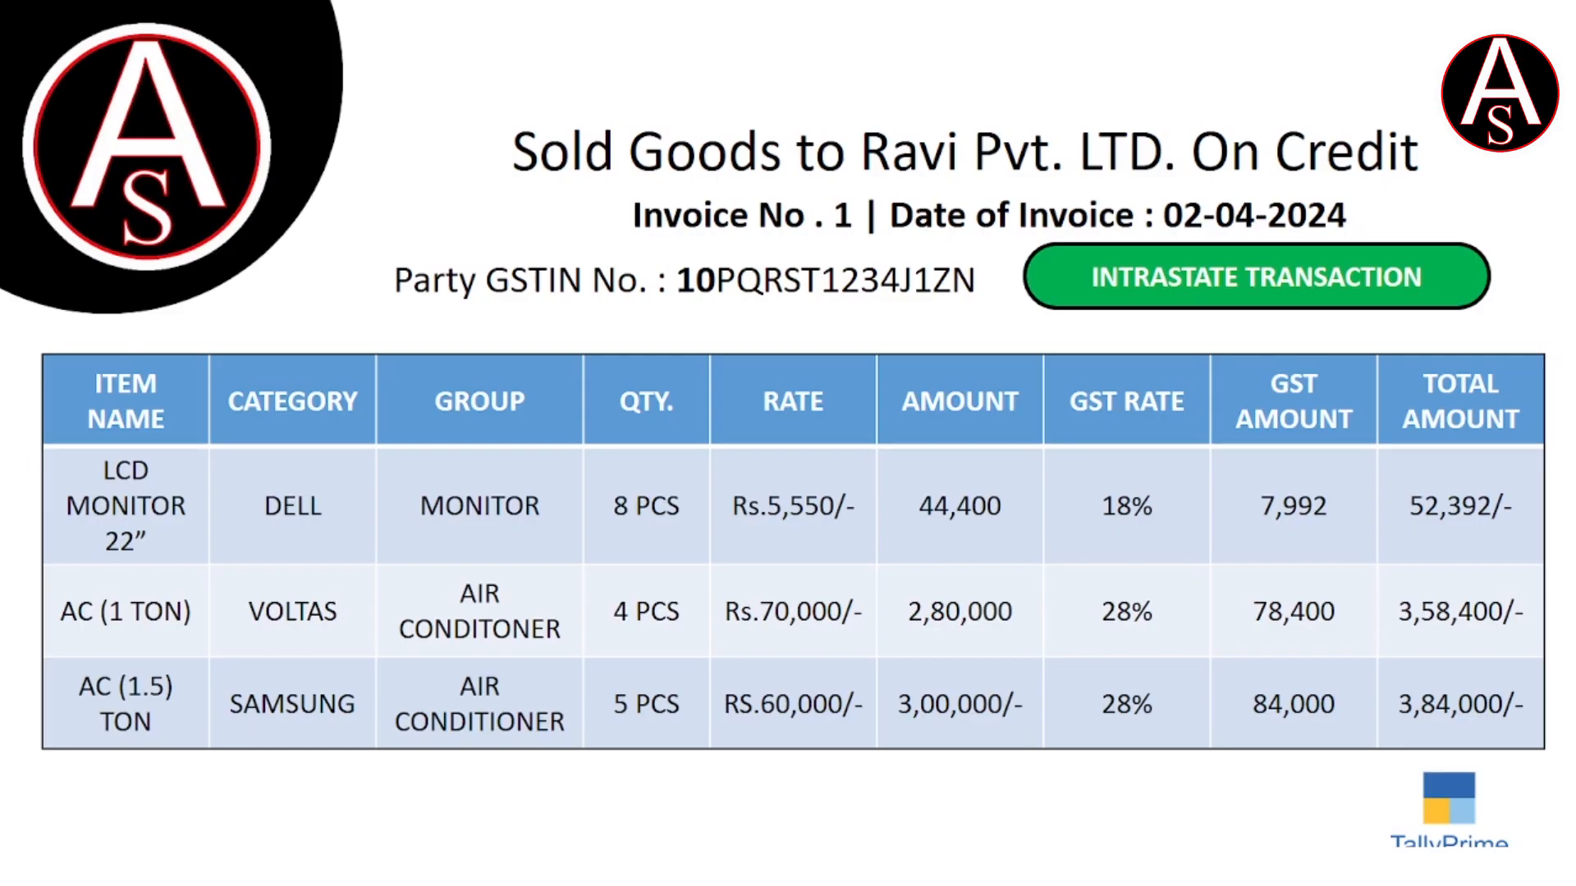
key(alt+Tab)
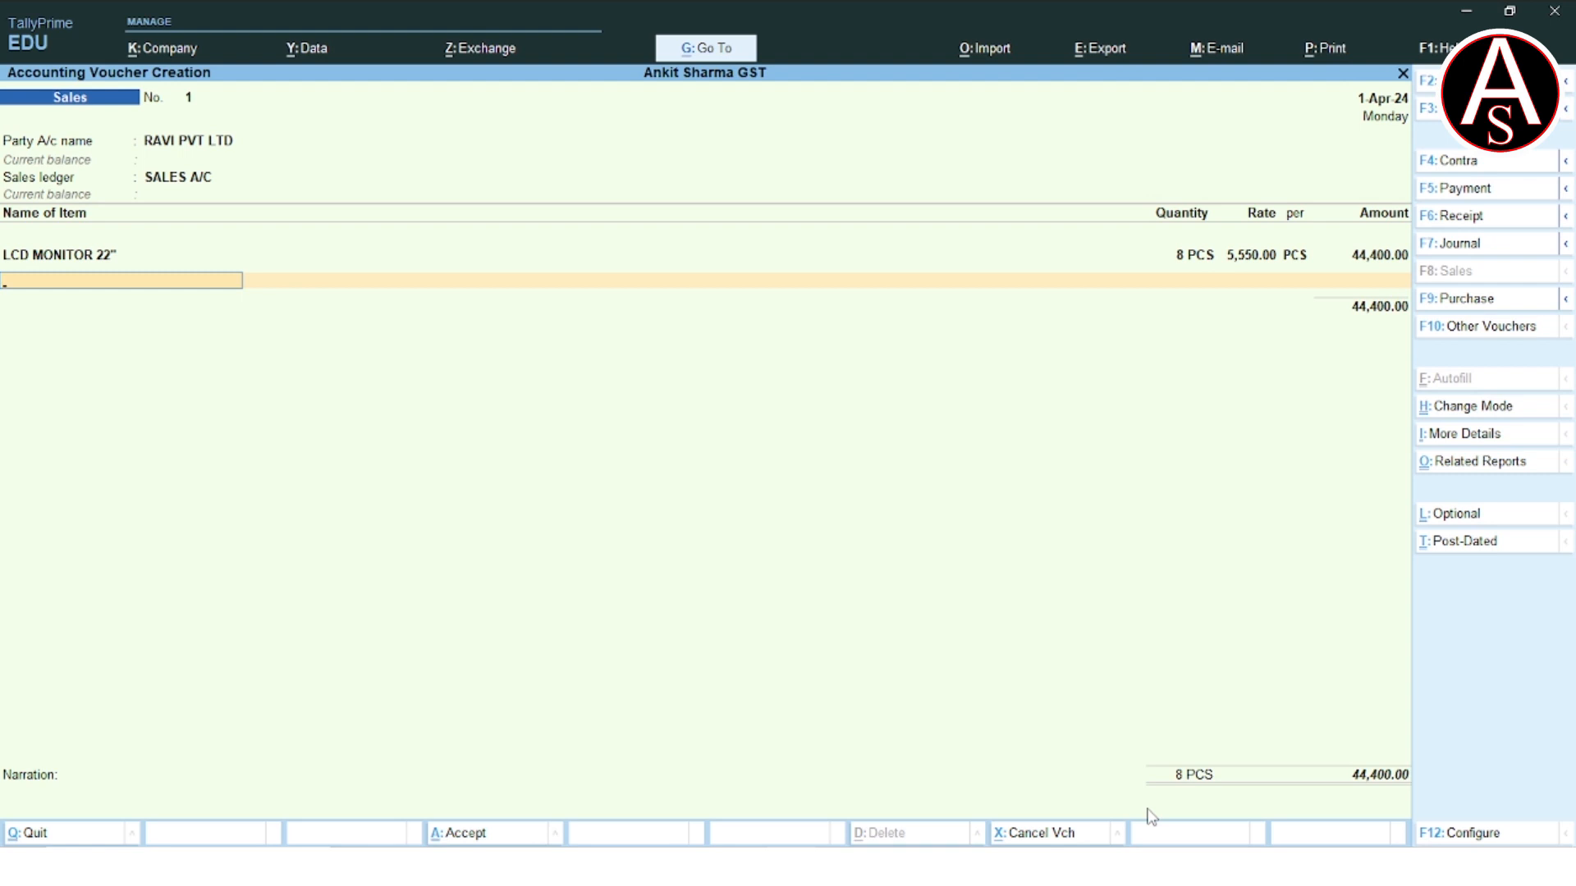
text(AC)
key(Down)
key(Return)
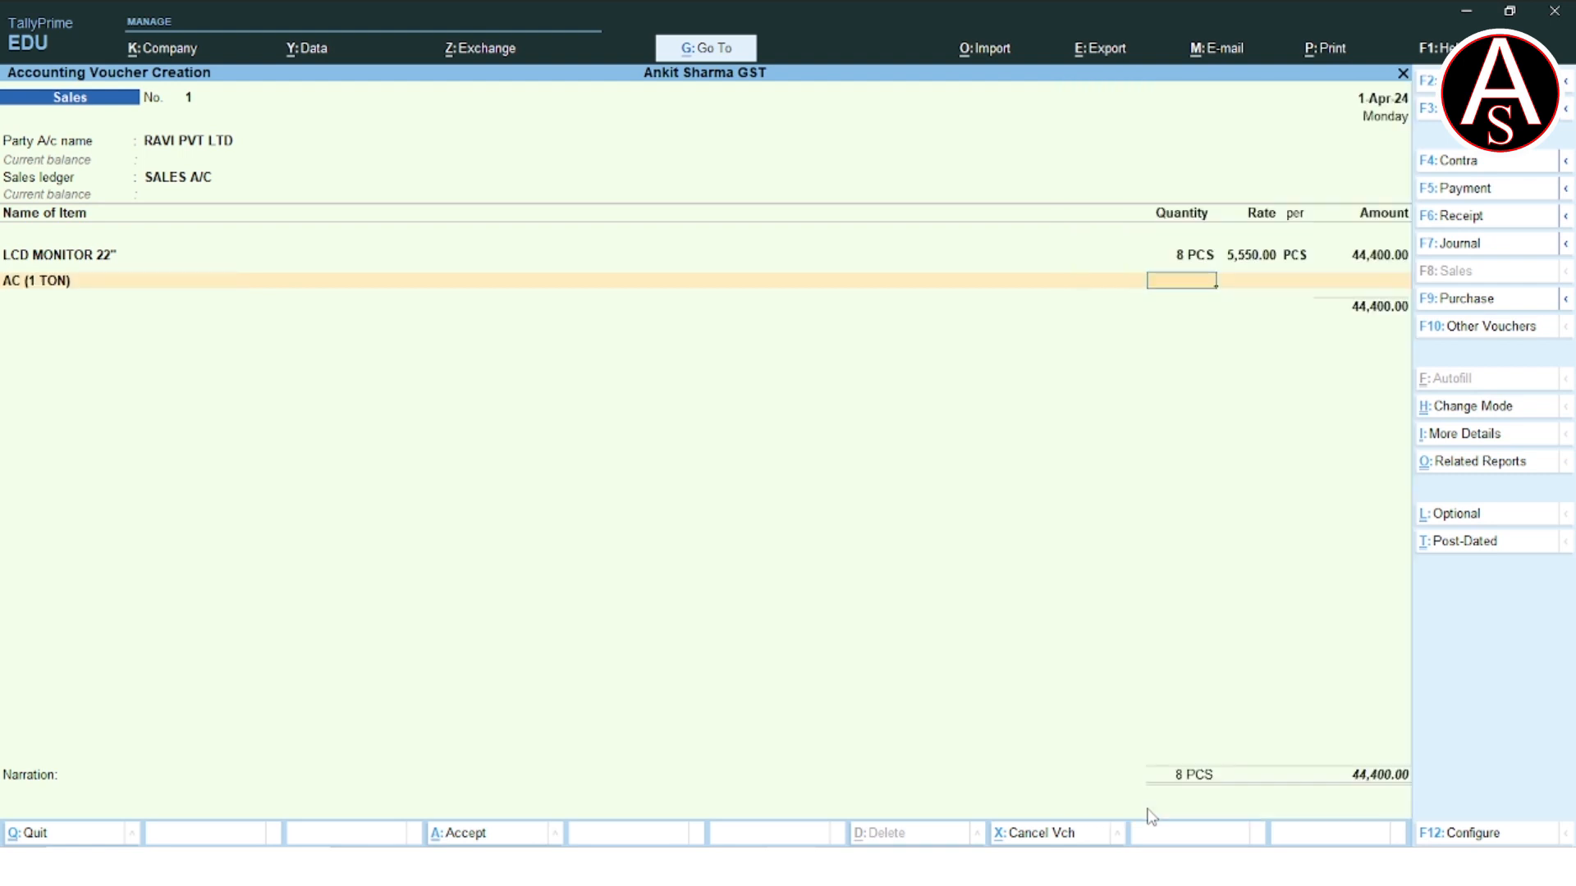
key(alt+Tab)
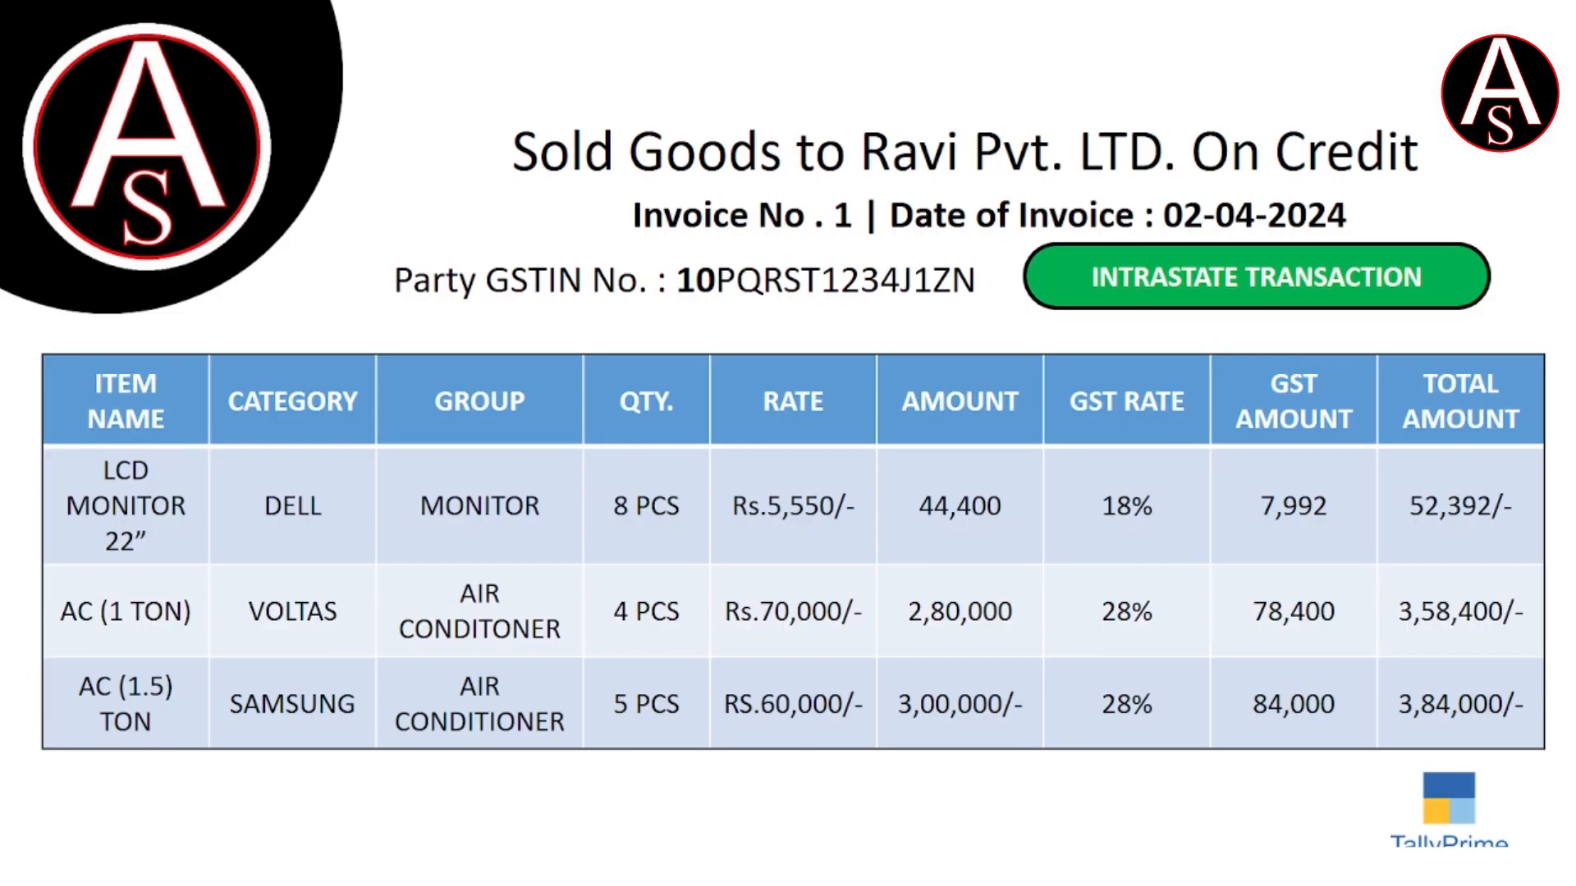
key(alt+Tab)
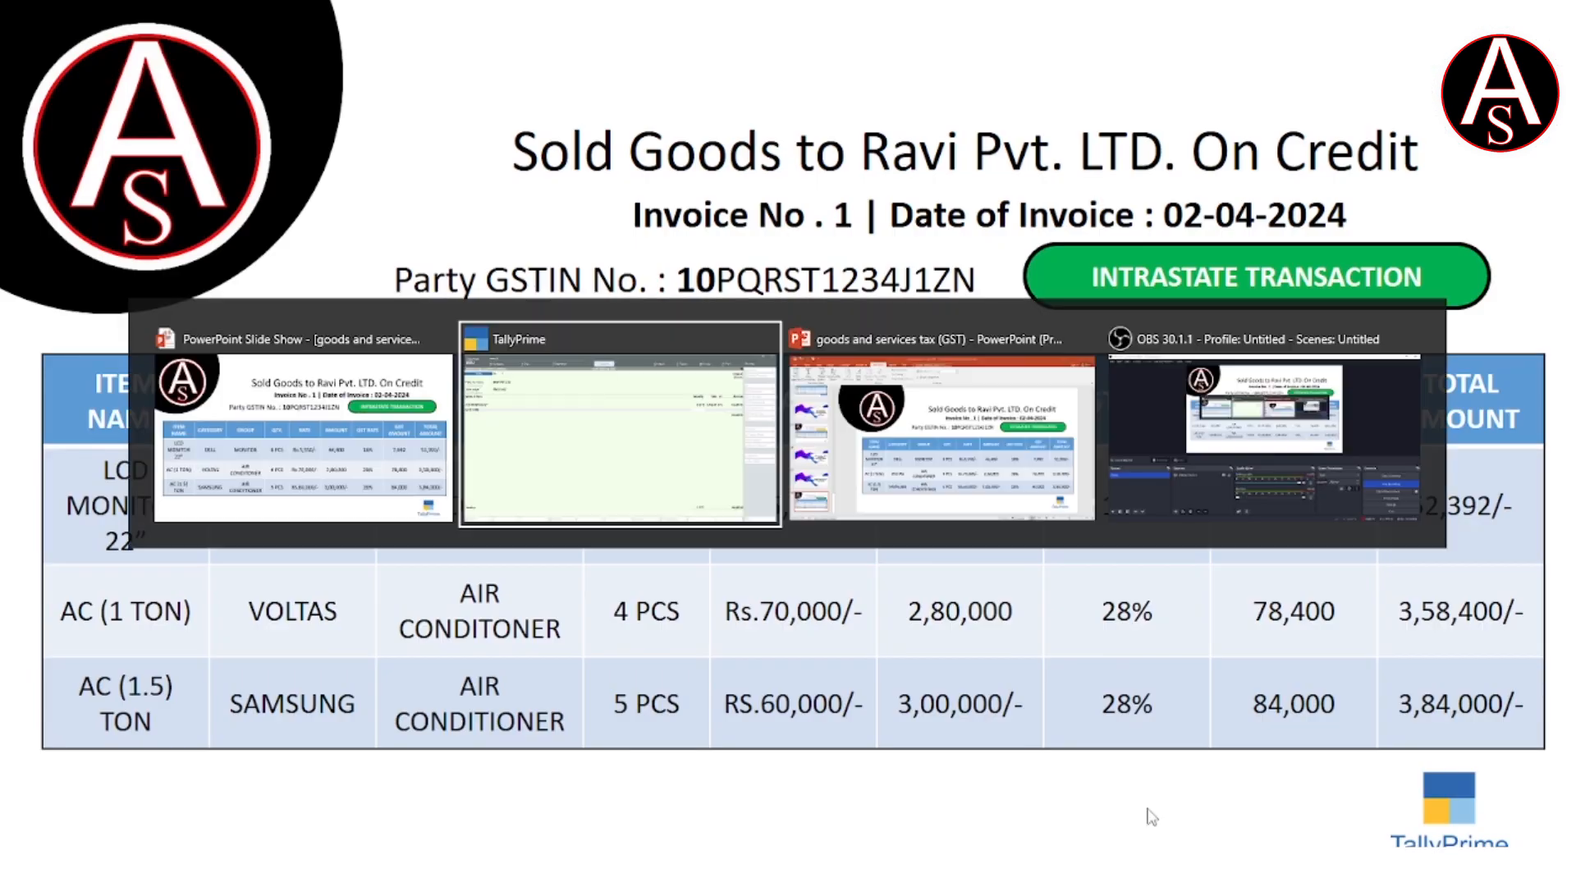
text(4)
key(Return)
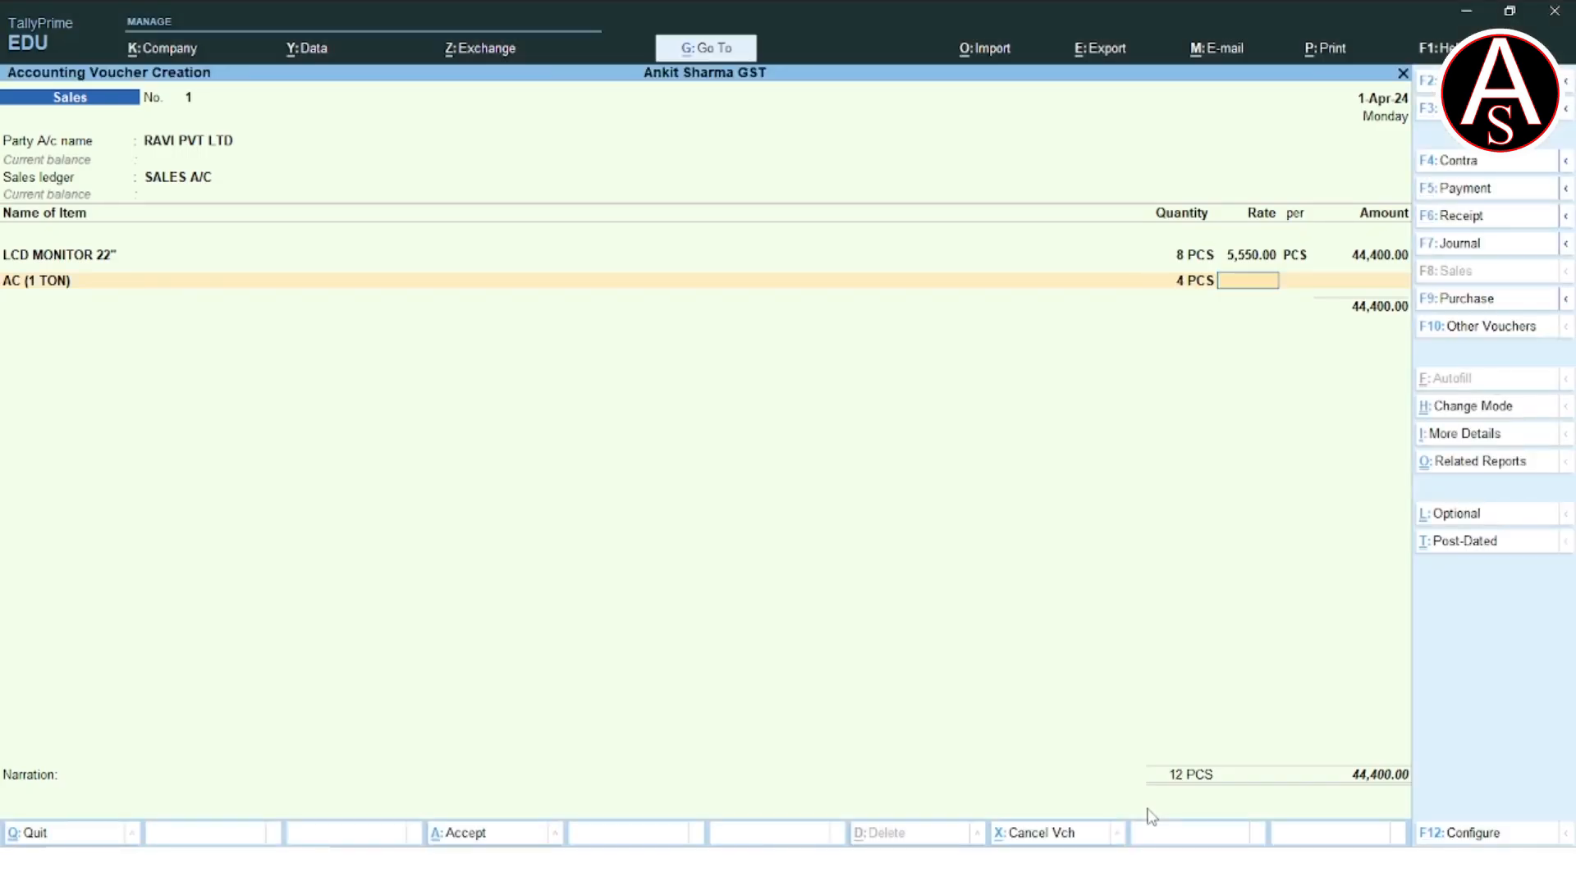
text(70)
text(000)
key(Return)
key(Return)
key(Return)
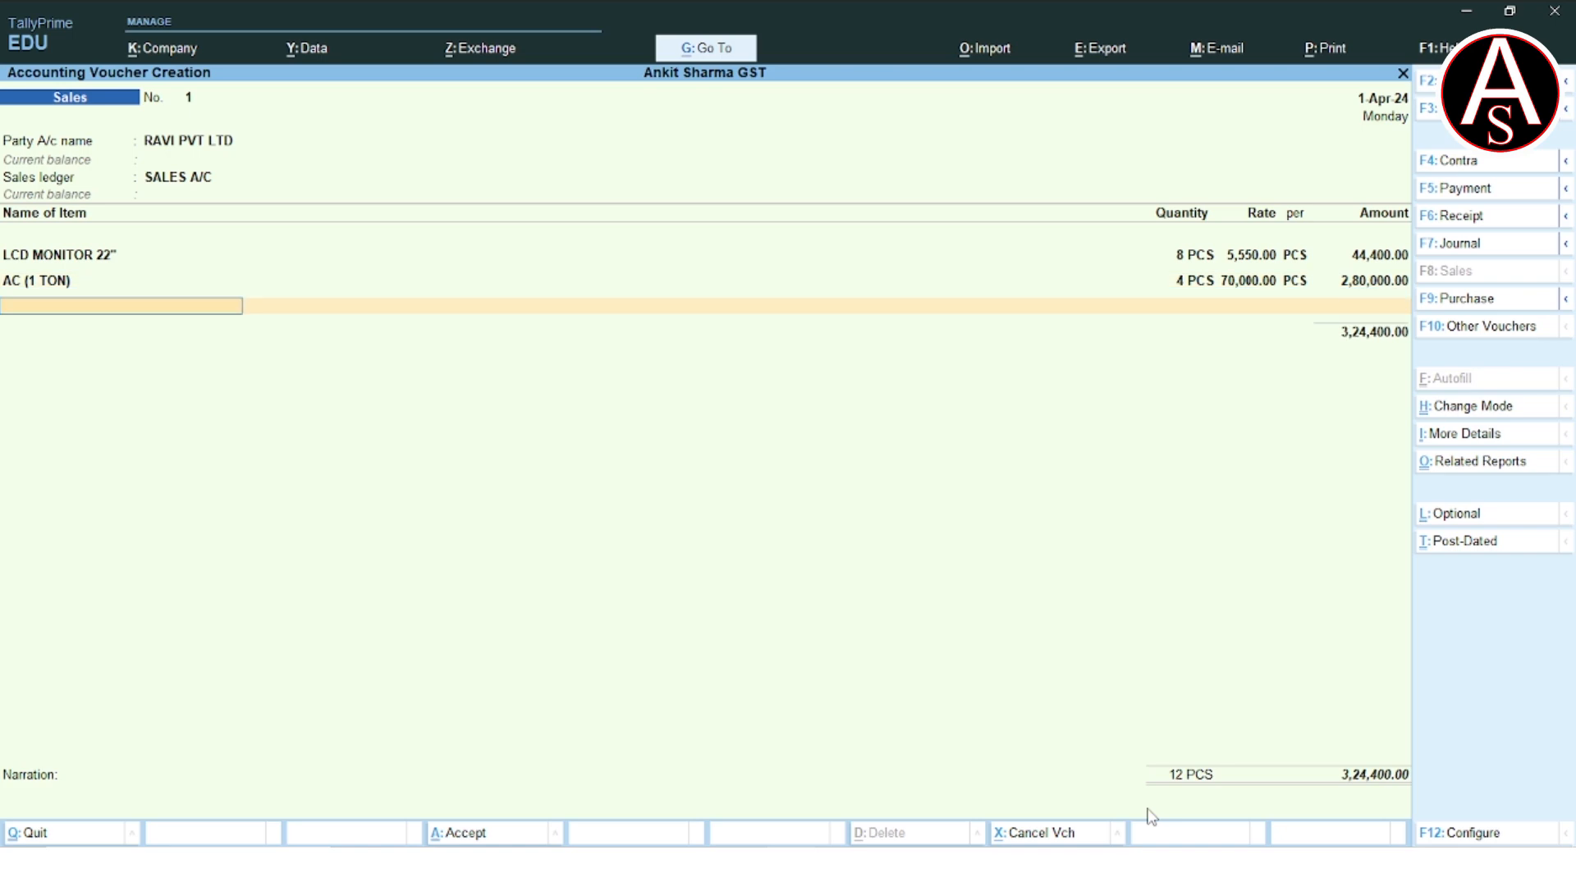
- Add the stock item AC (1.5 TON) to the sales voucher with quantity 5 PCS at a rate of 60,000
text(A)
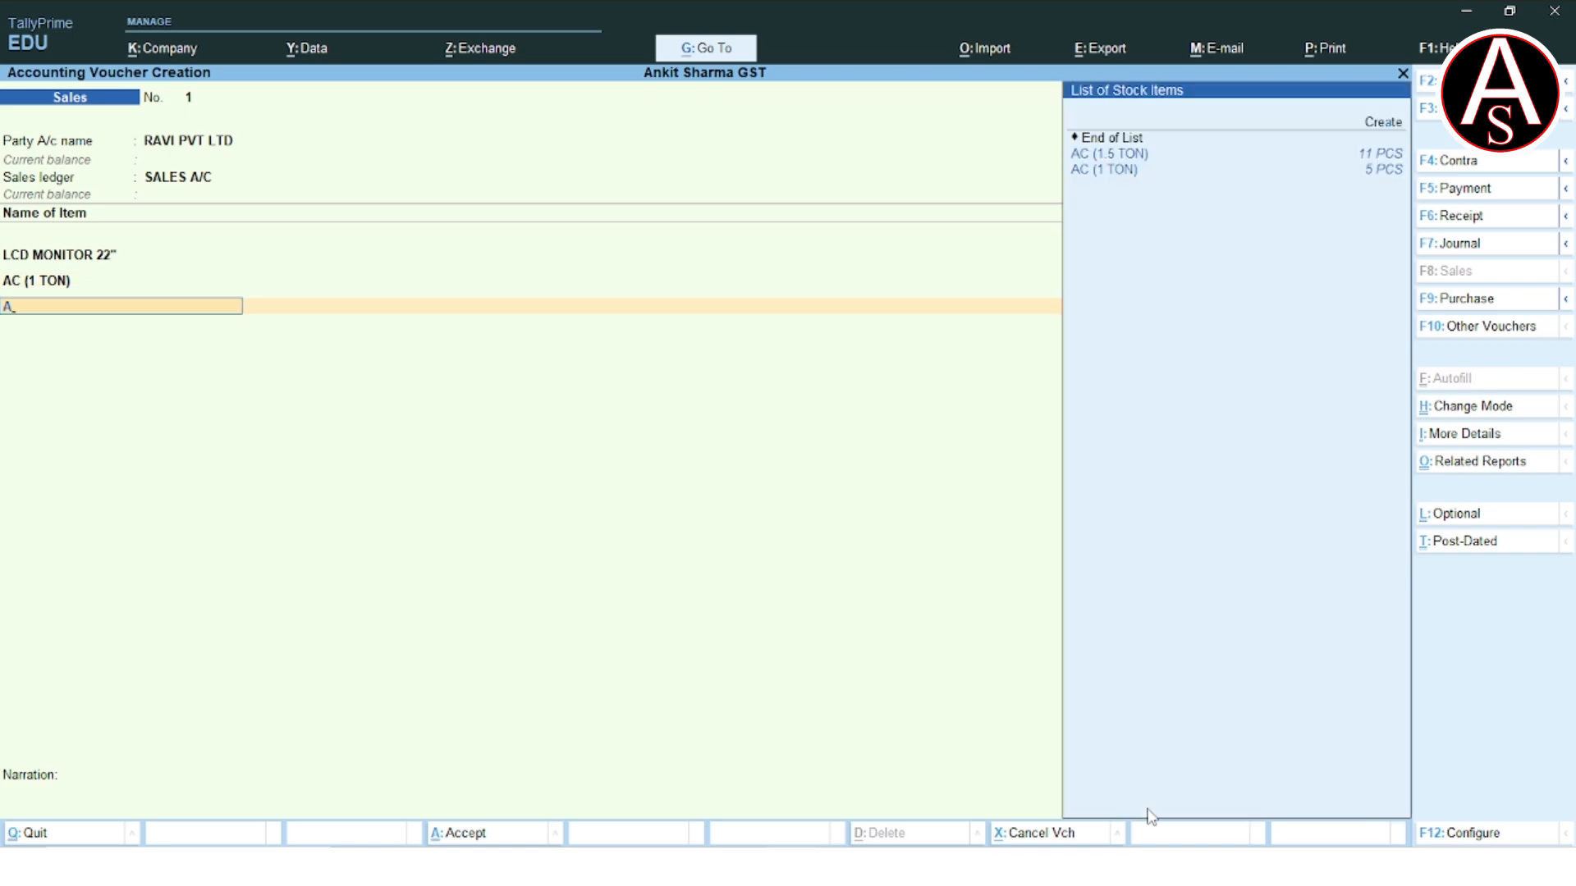
key(Return)
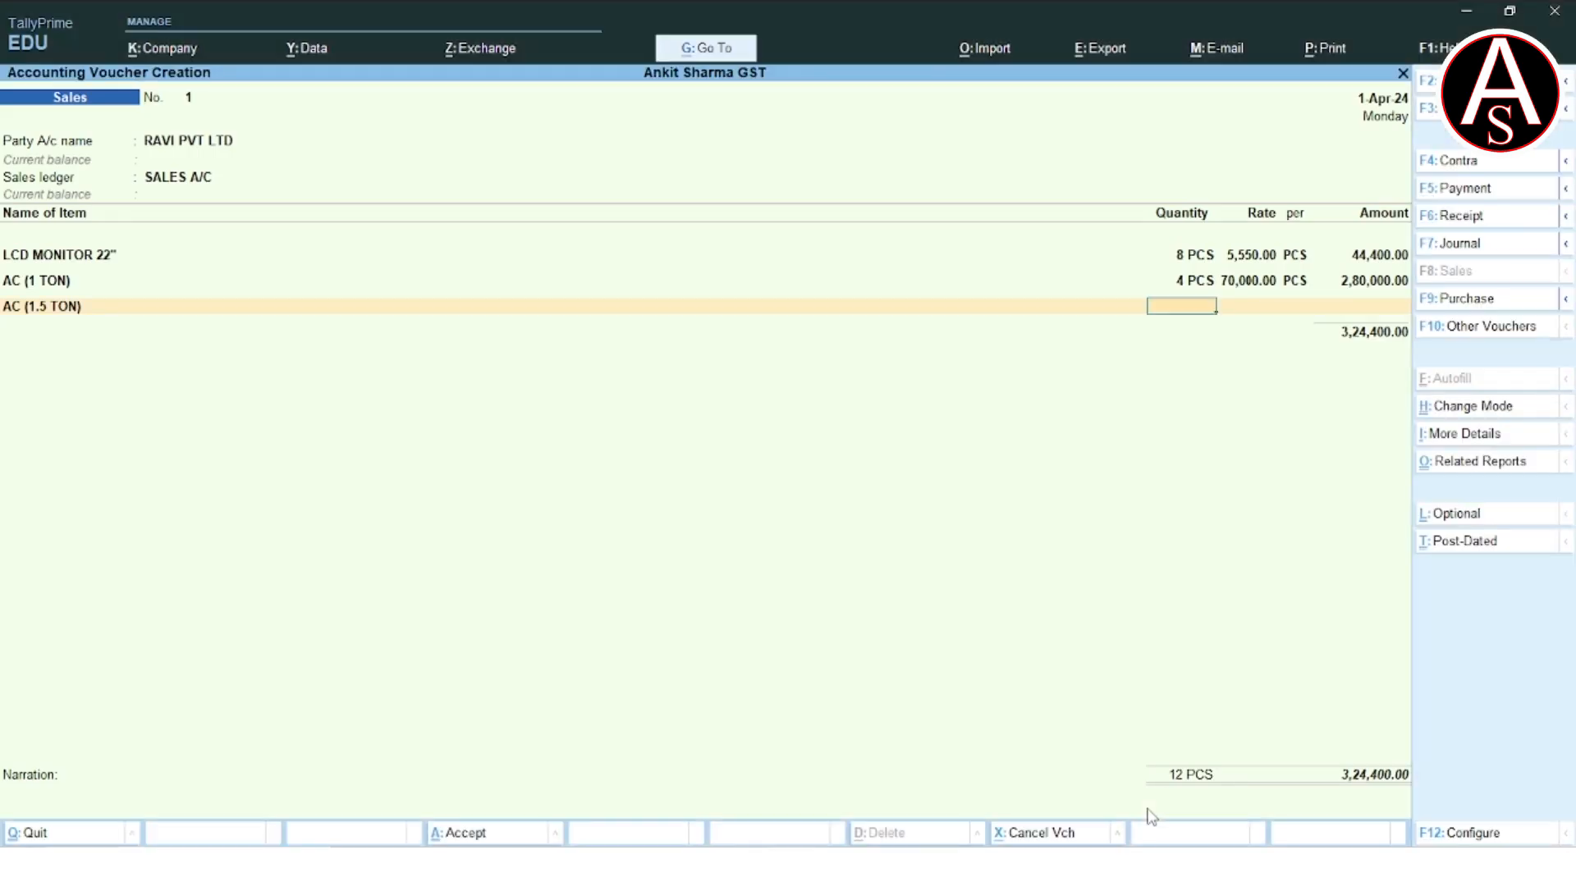
text(5)
key(Return)
text(60000)
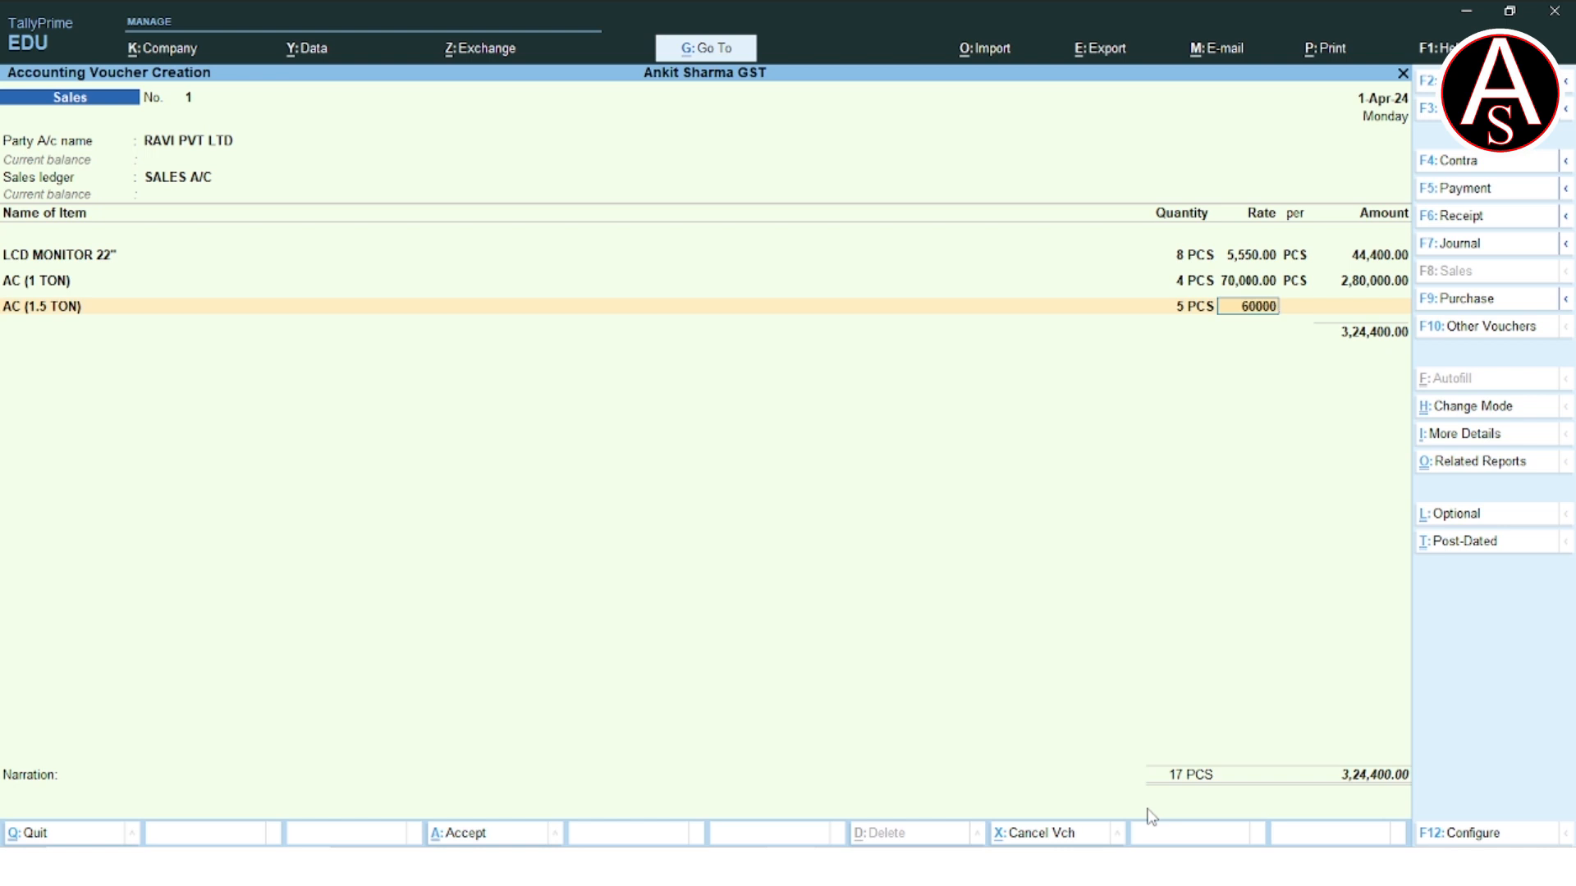
key(Return)
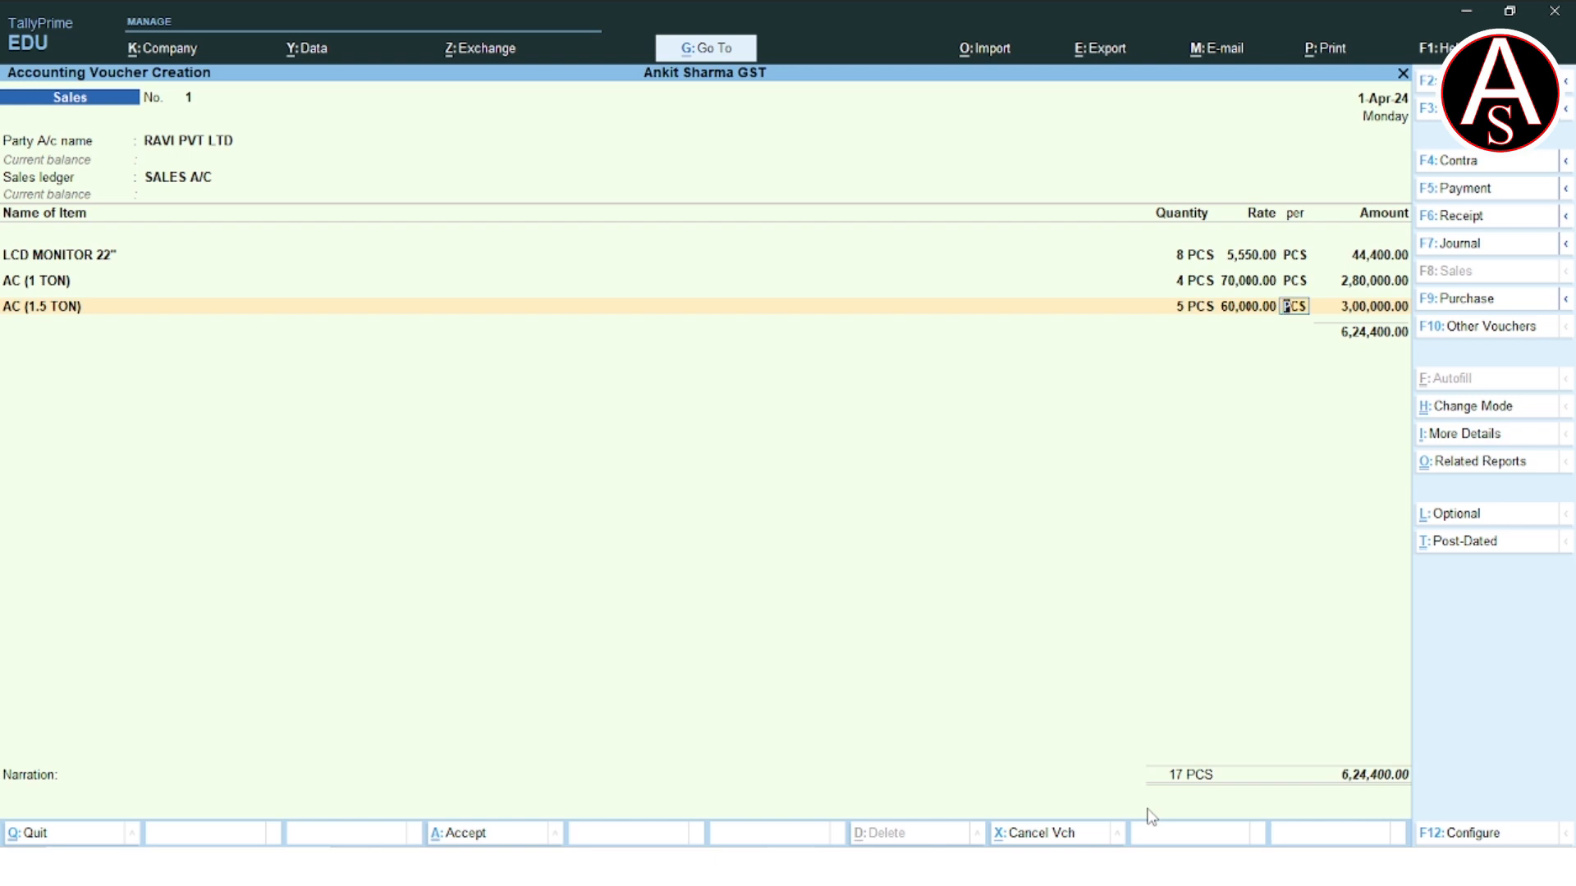
key(Return)
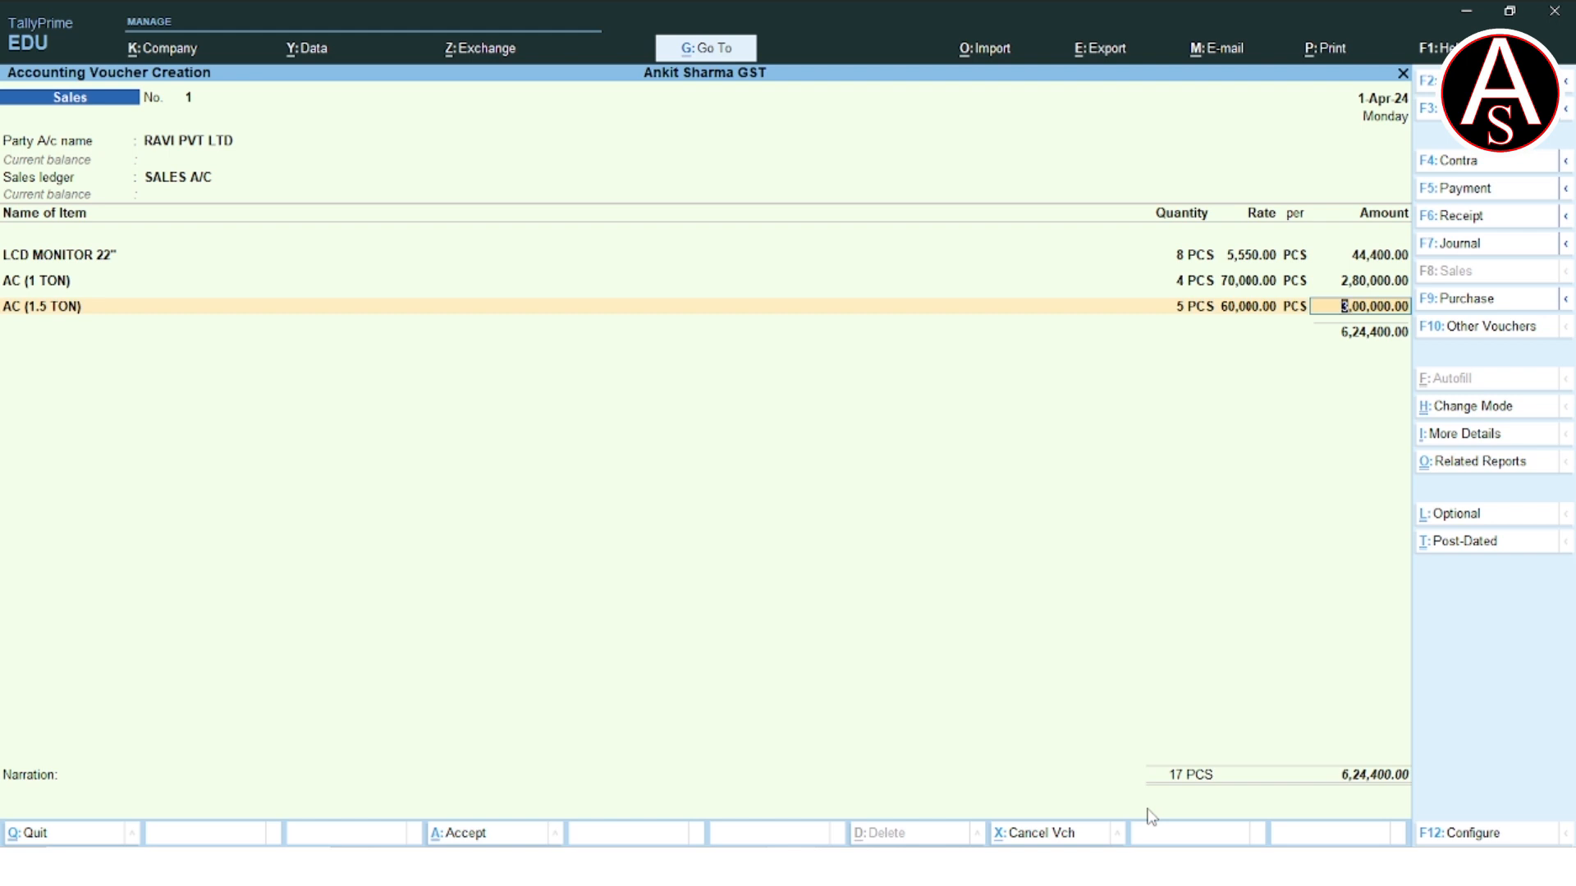
key(Return)
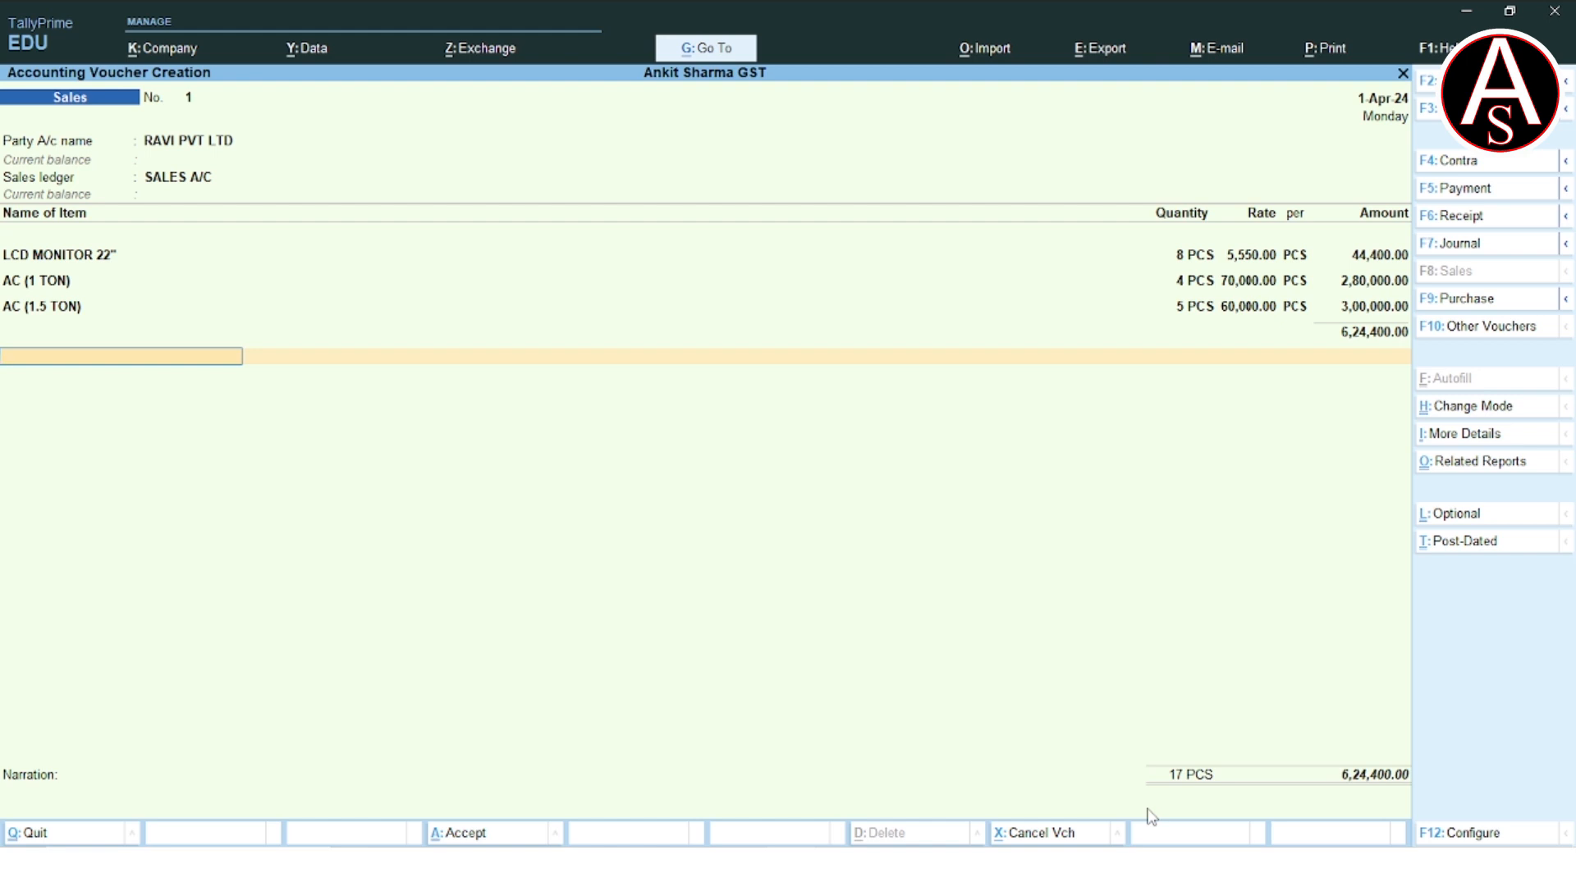
- Add the SGST ledger below the stock items of the sales voucher and accept its calculated amount
text(S)
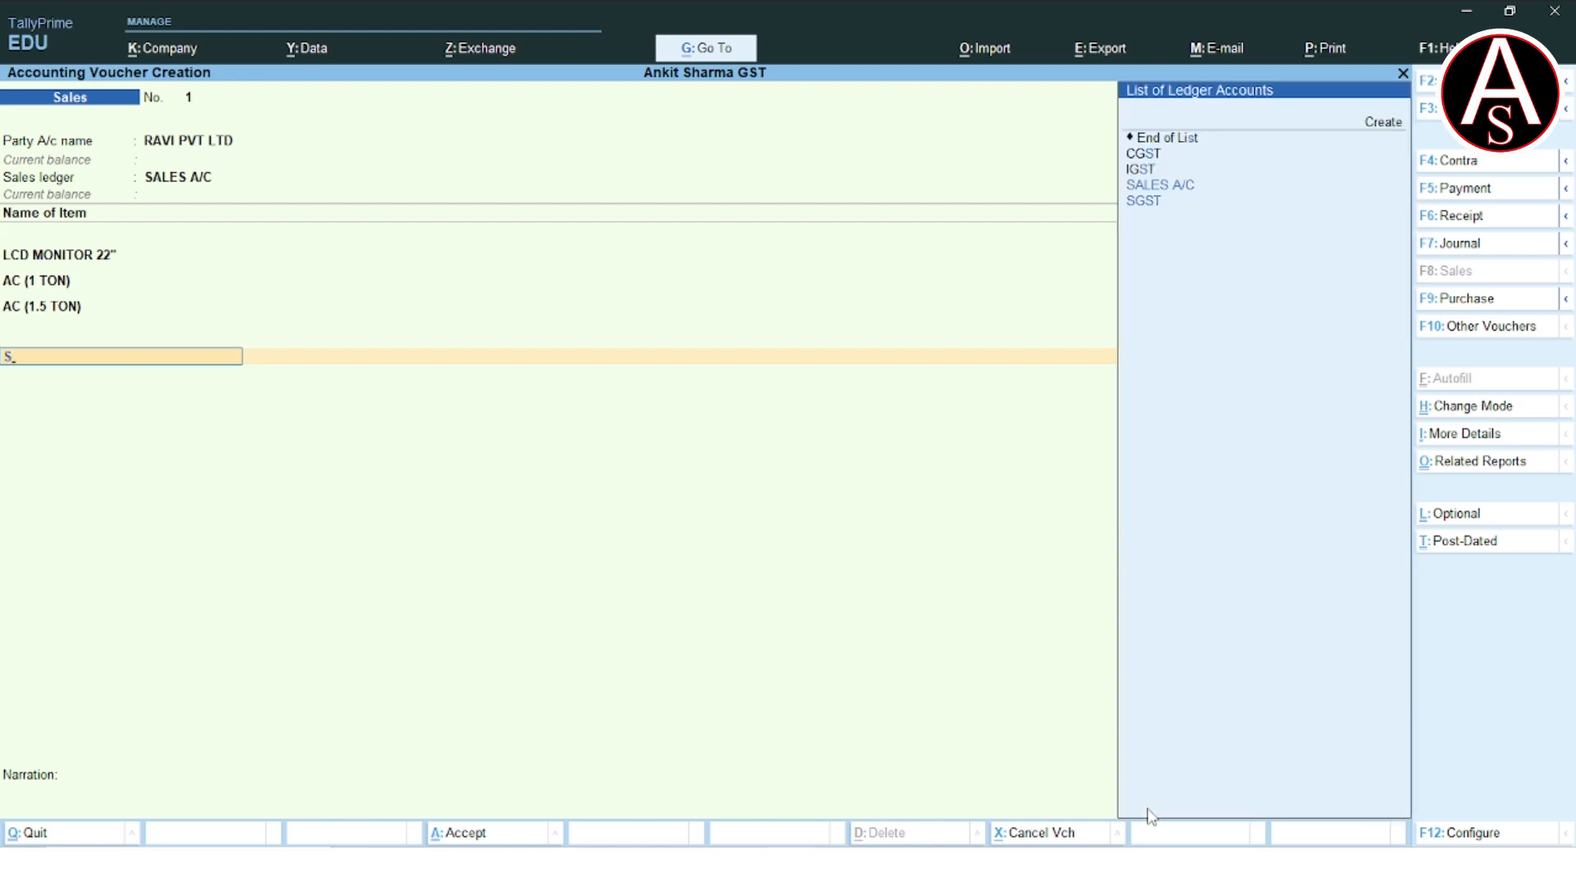
key(Down)
key(Return)
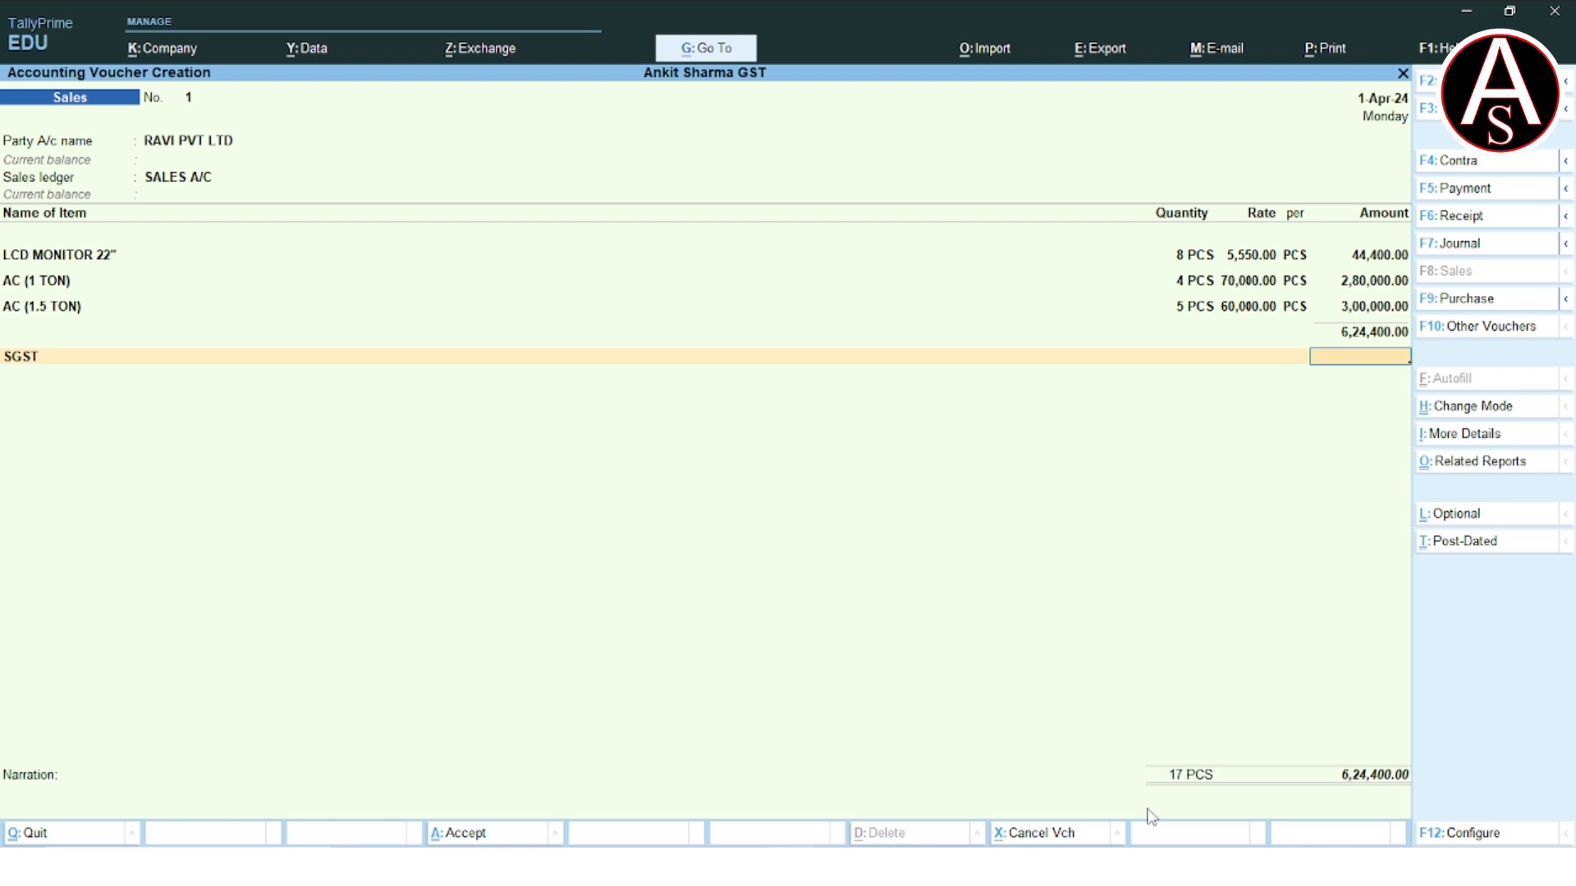
key(BackSpace)
key(Up)
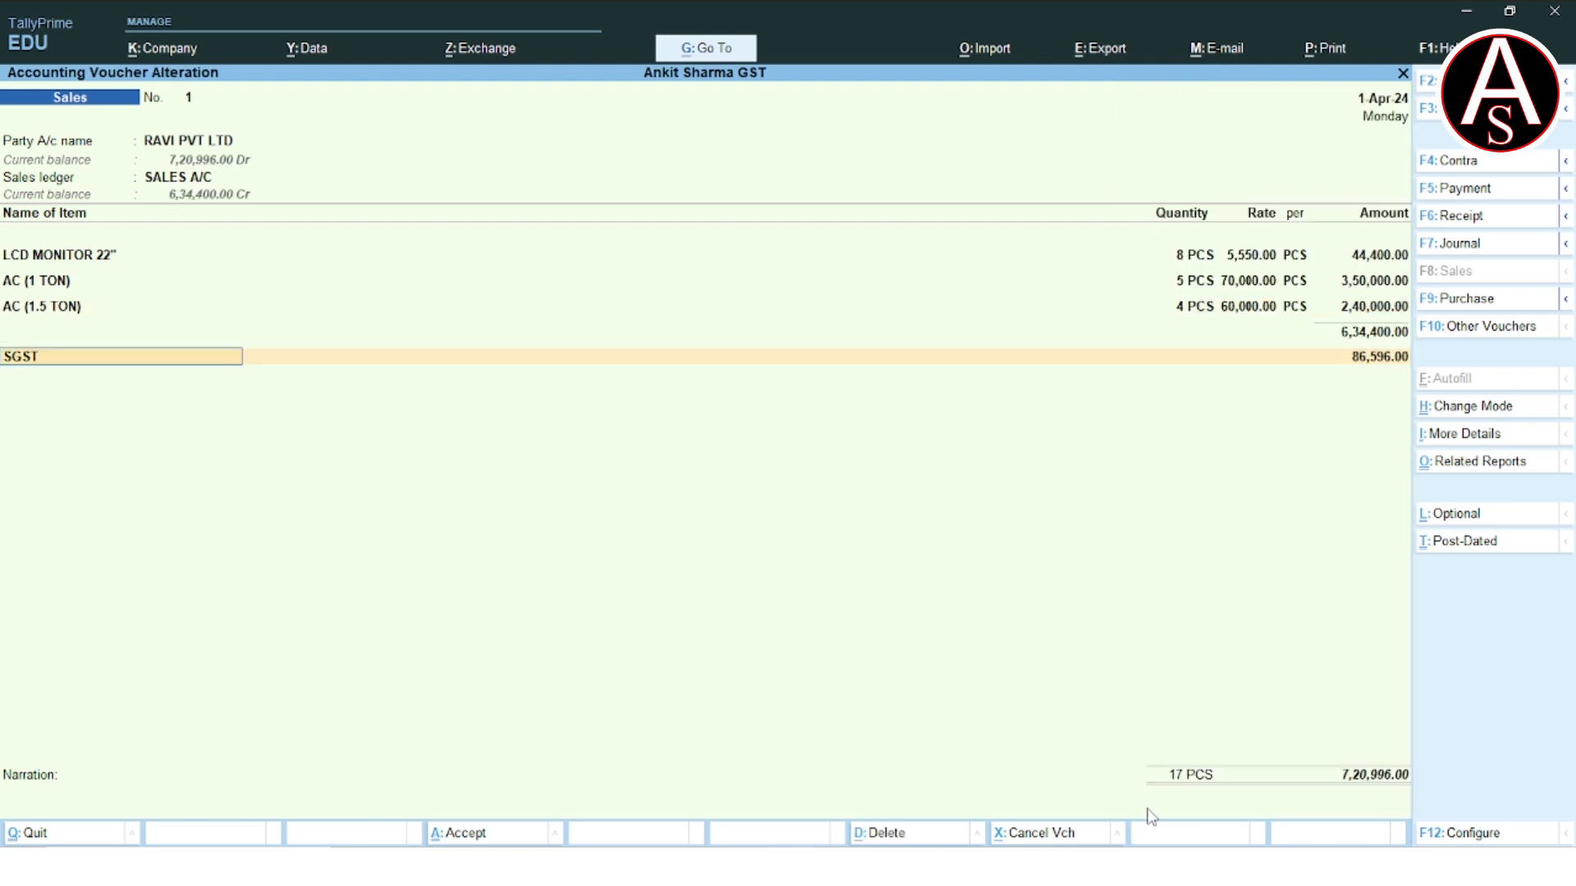
key(Return)
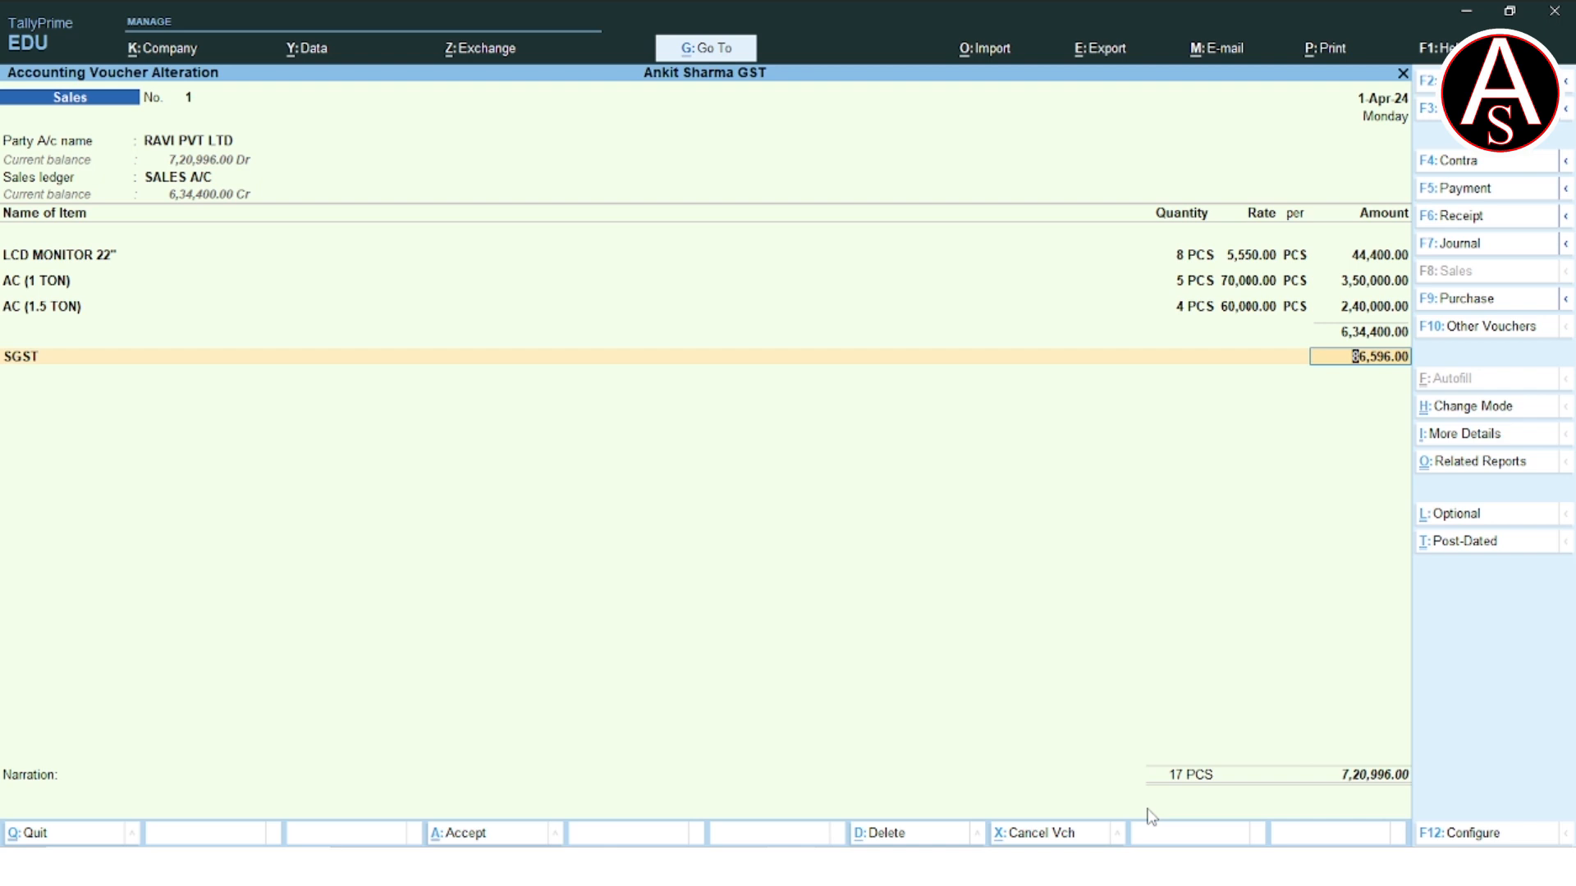
key(Return)
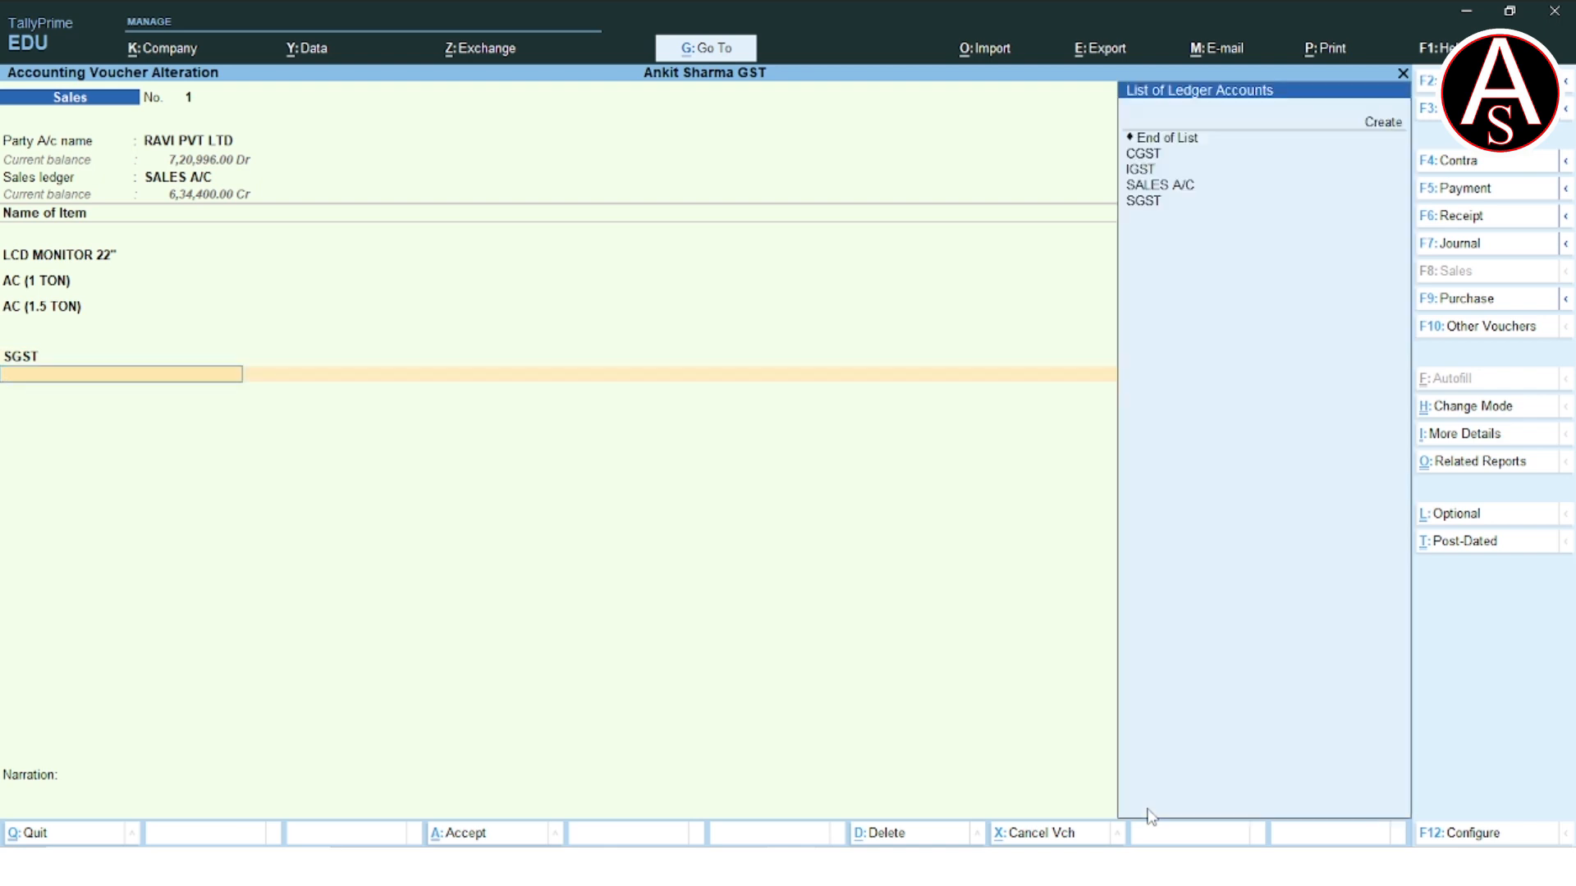
- Add the CGST ledger below SGST with its calculated amount and end the ledger list
key(Down)
key(Down)
key(Return)
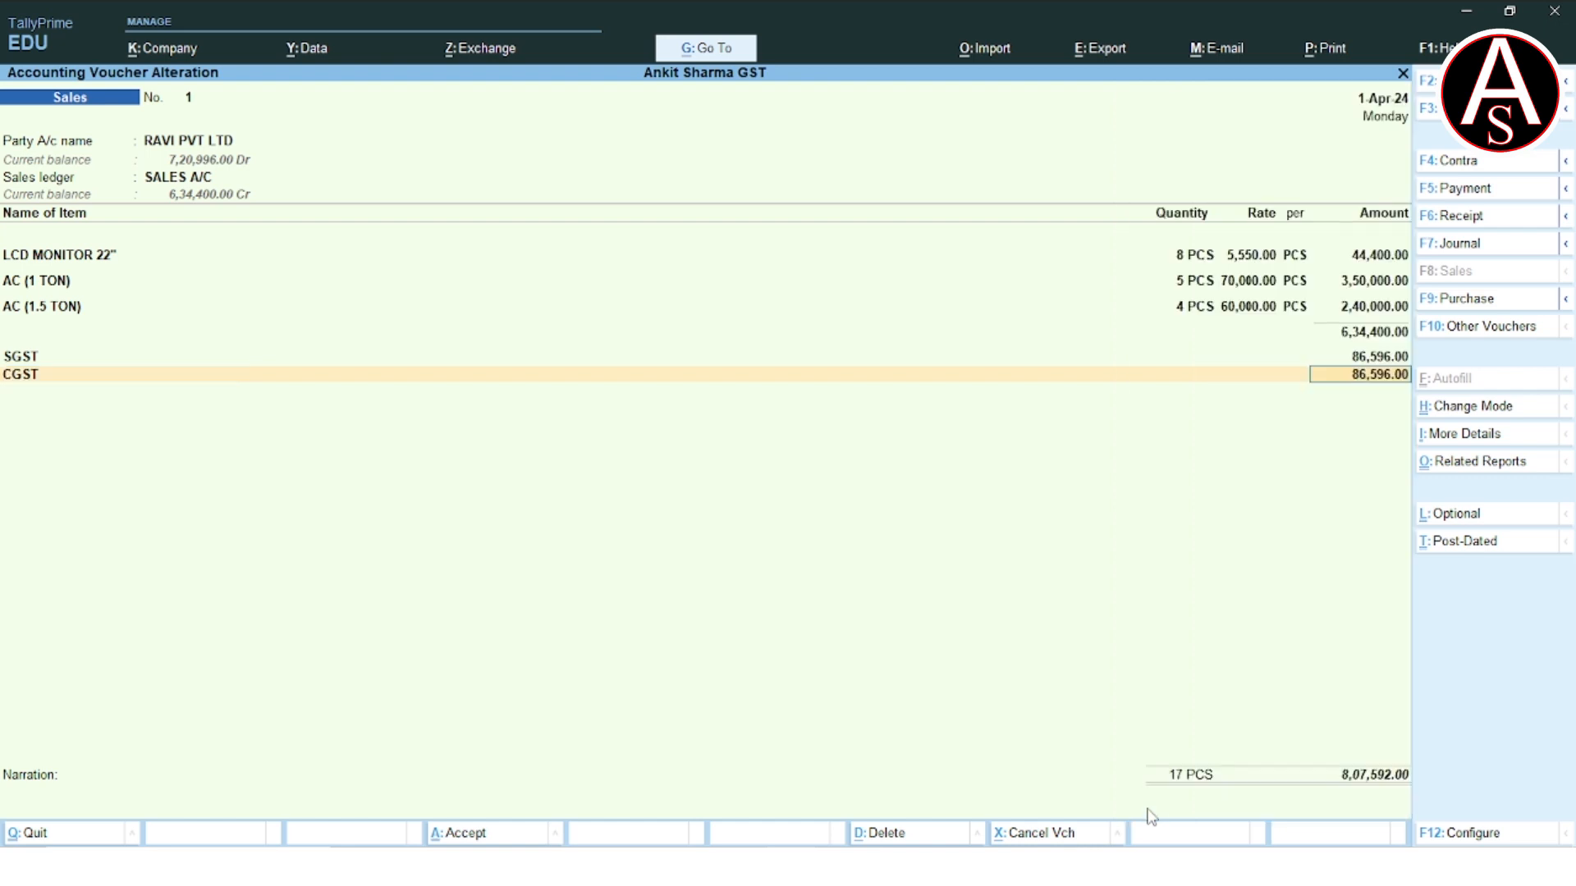
key(Return)
key(Return)
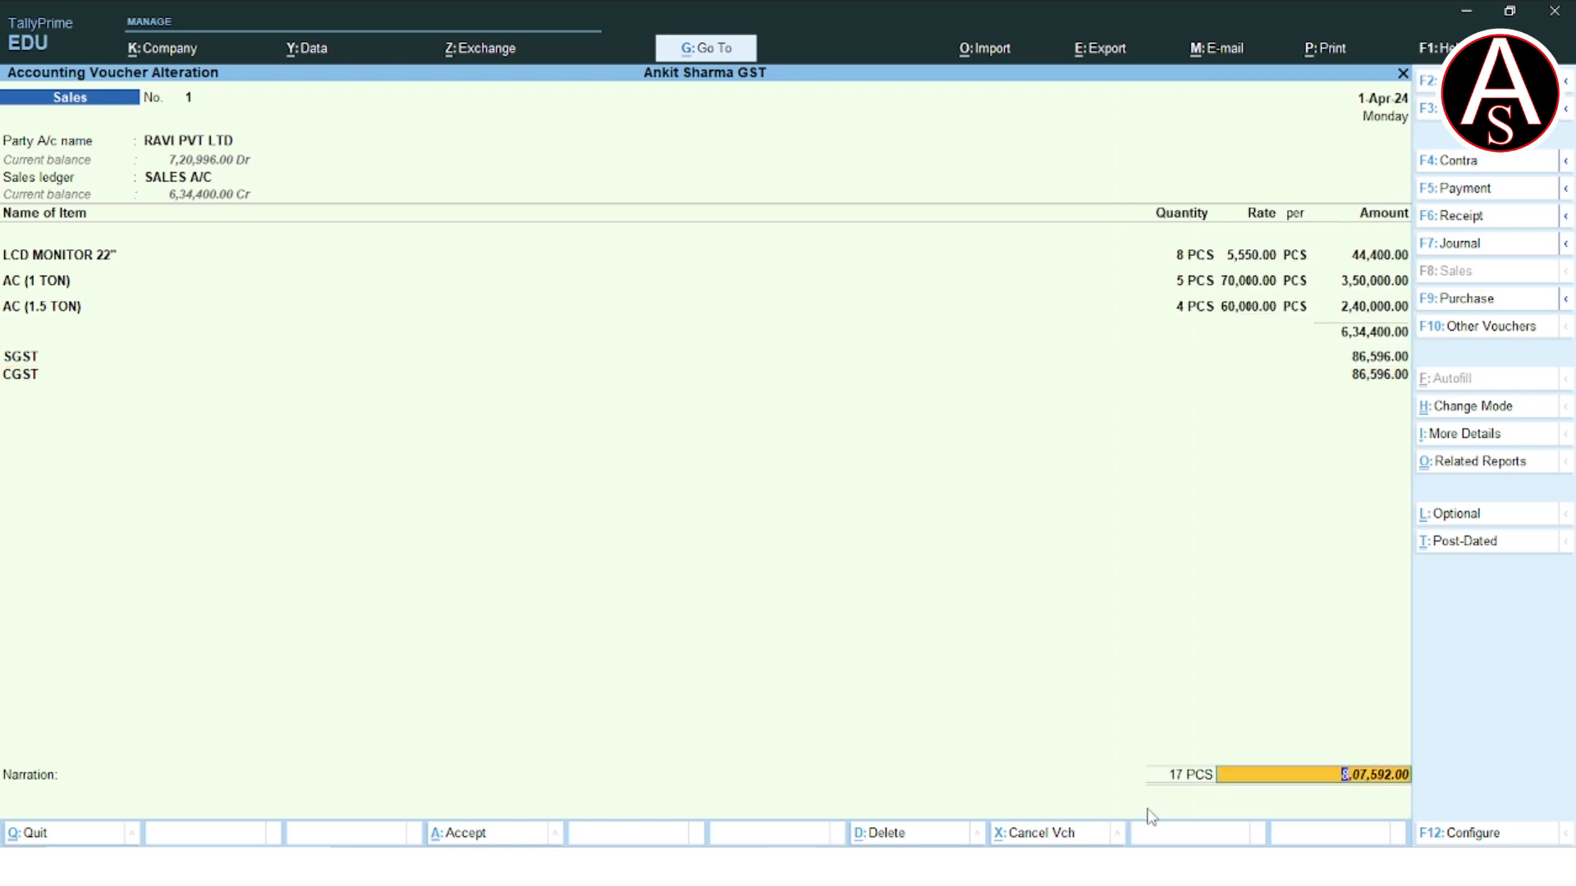
- Accept the sales voucher's total amount and proceed to its narration
key(Return)
key(Return)
key(Return)
key(Return)
key(Return)
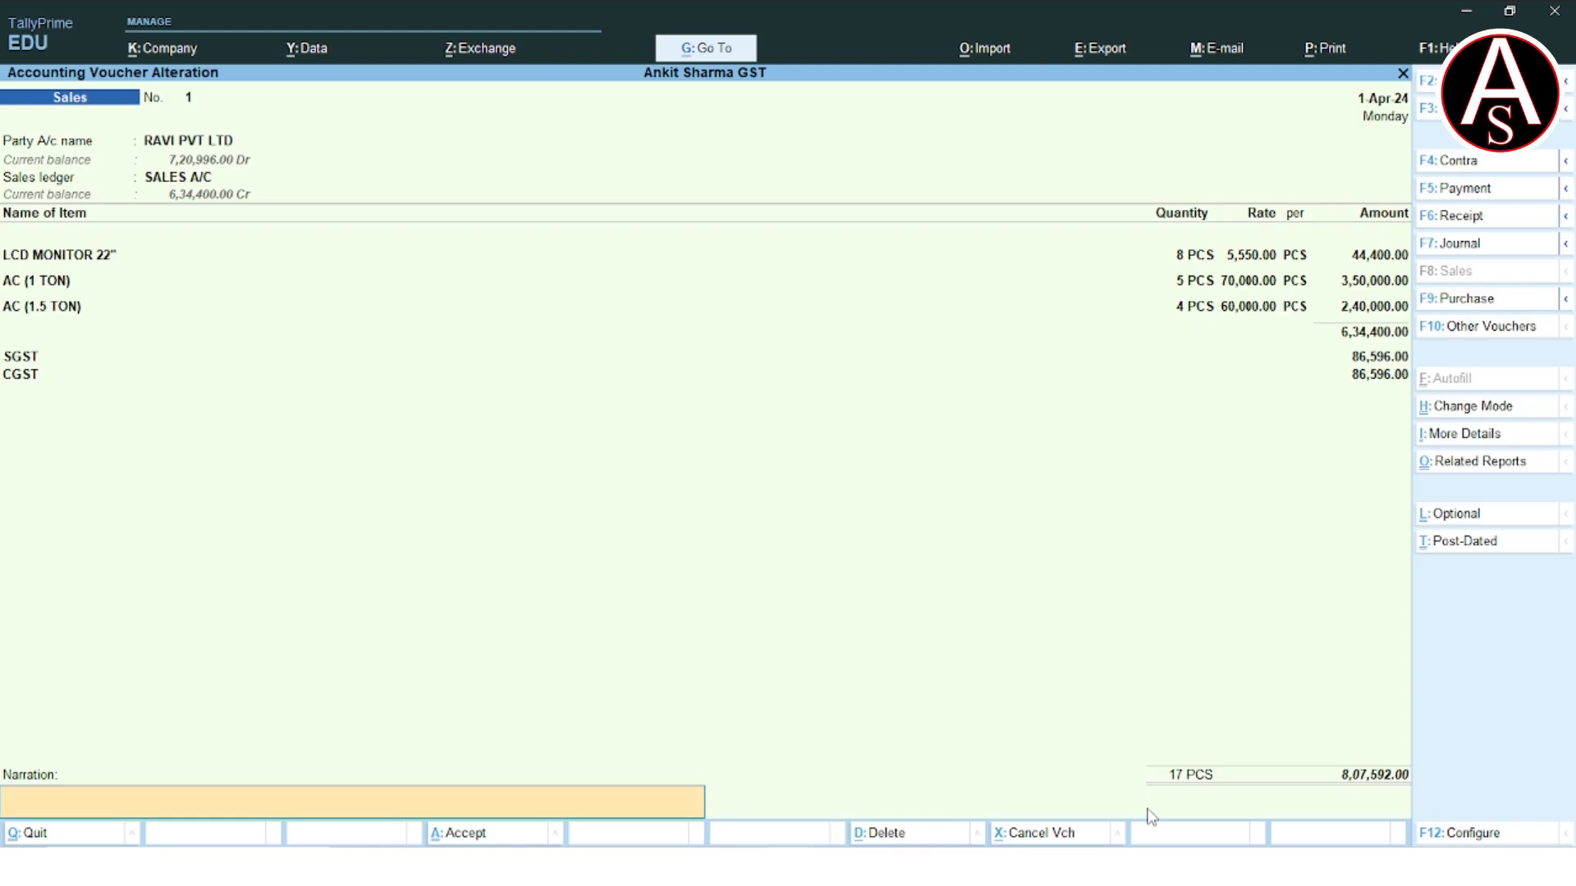
- Save the sales voucher with a blank narration and reopen the saved voucher for alteration
key(Return)
key(Return)
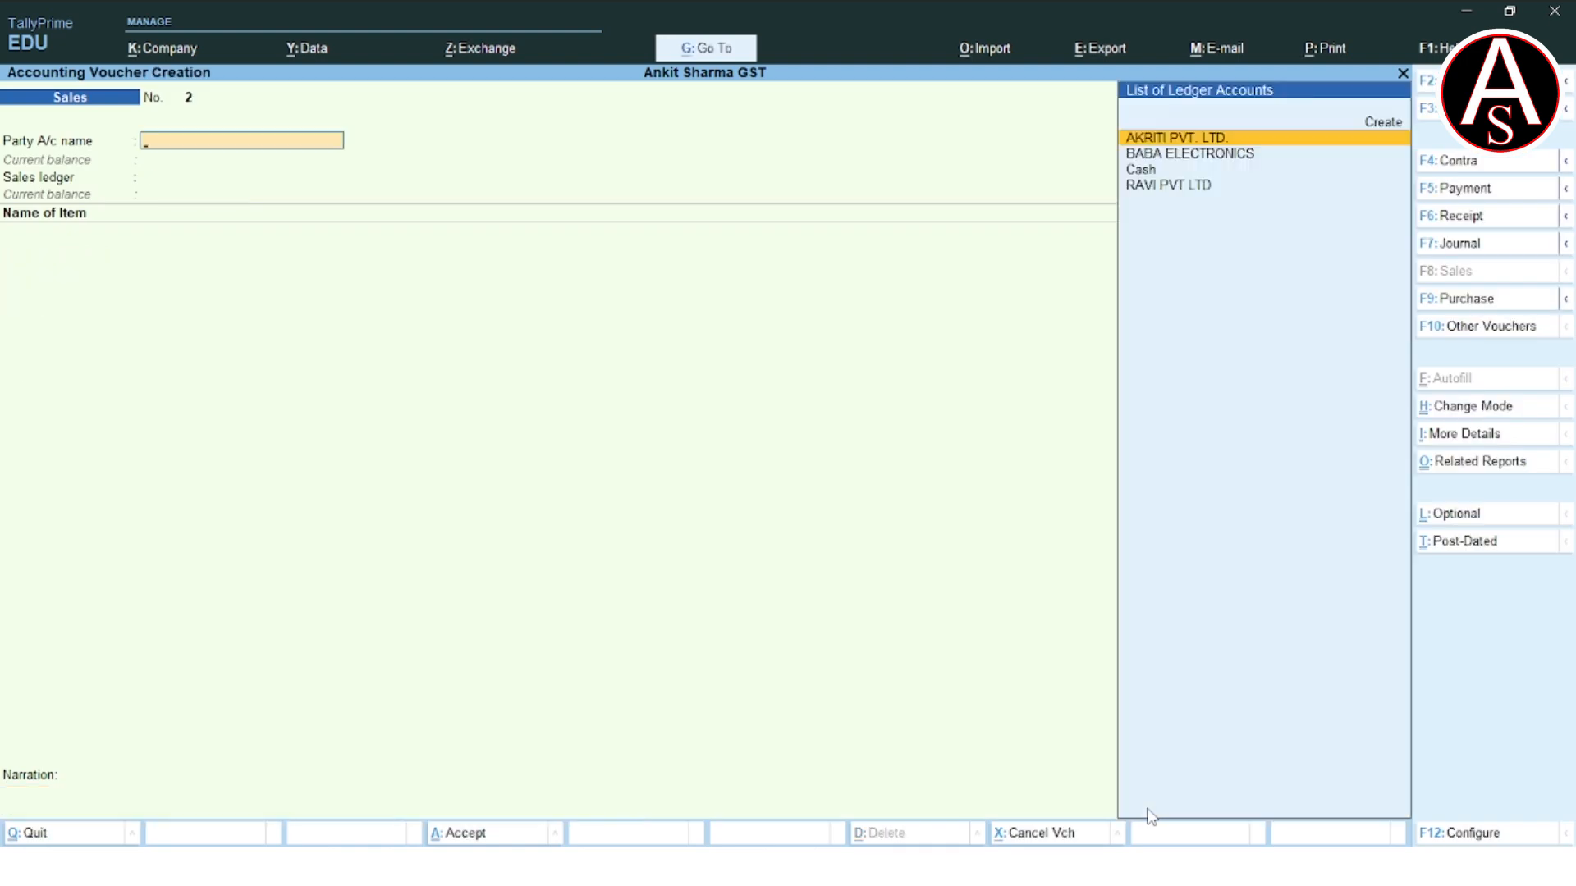
key(Page_Up)
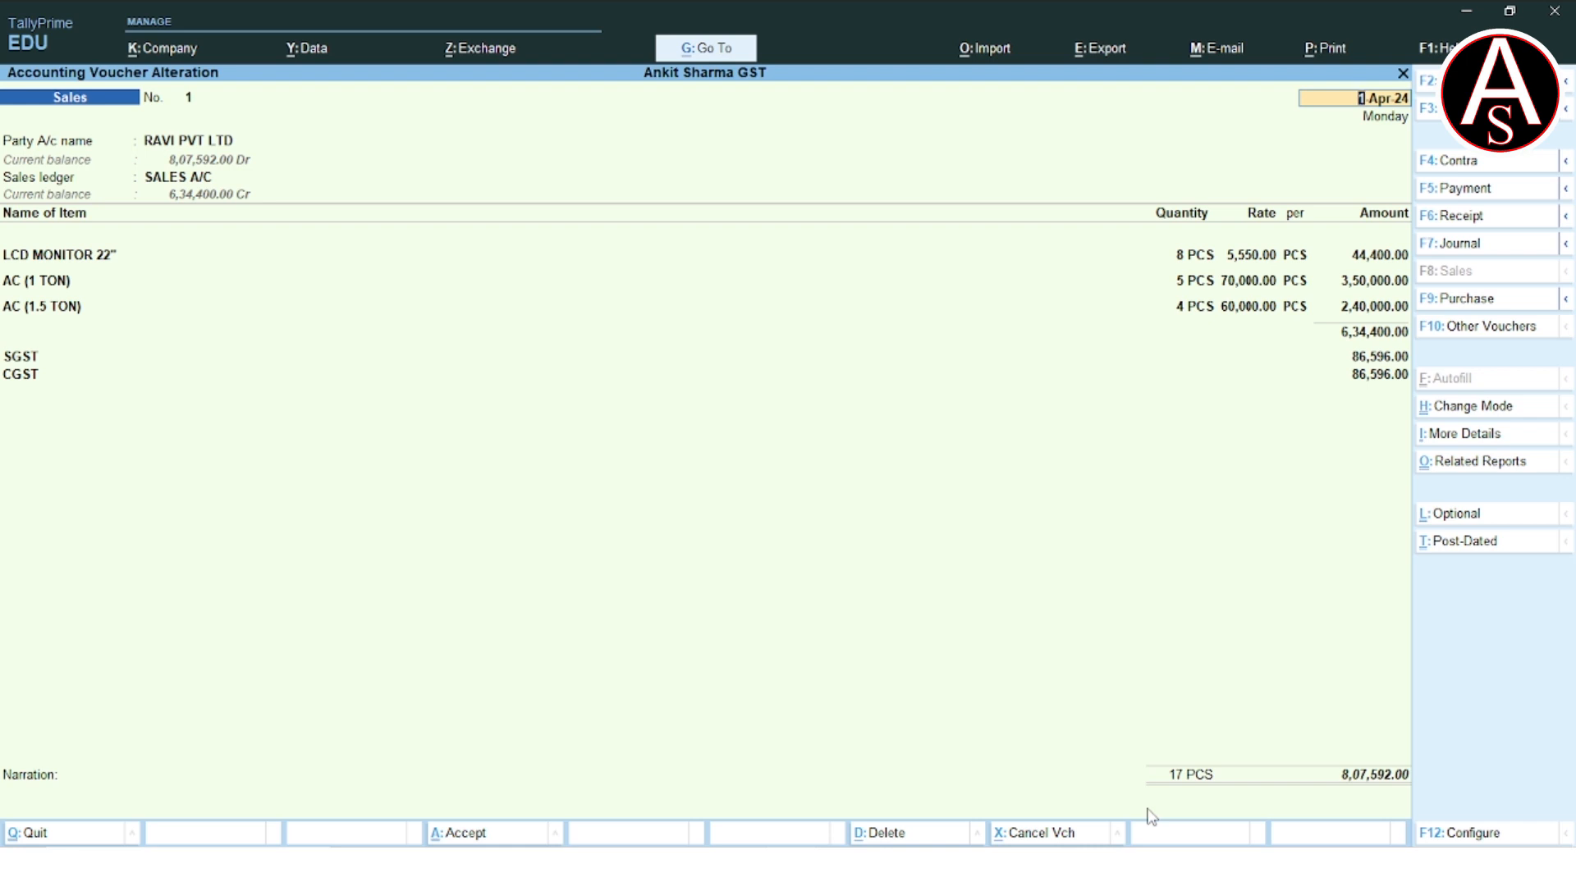
- Set the sales voucher's date to 2-4-2024 and accept its dispatch and party details
key(F2)
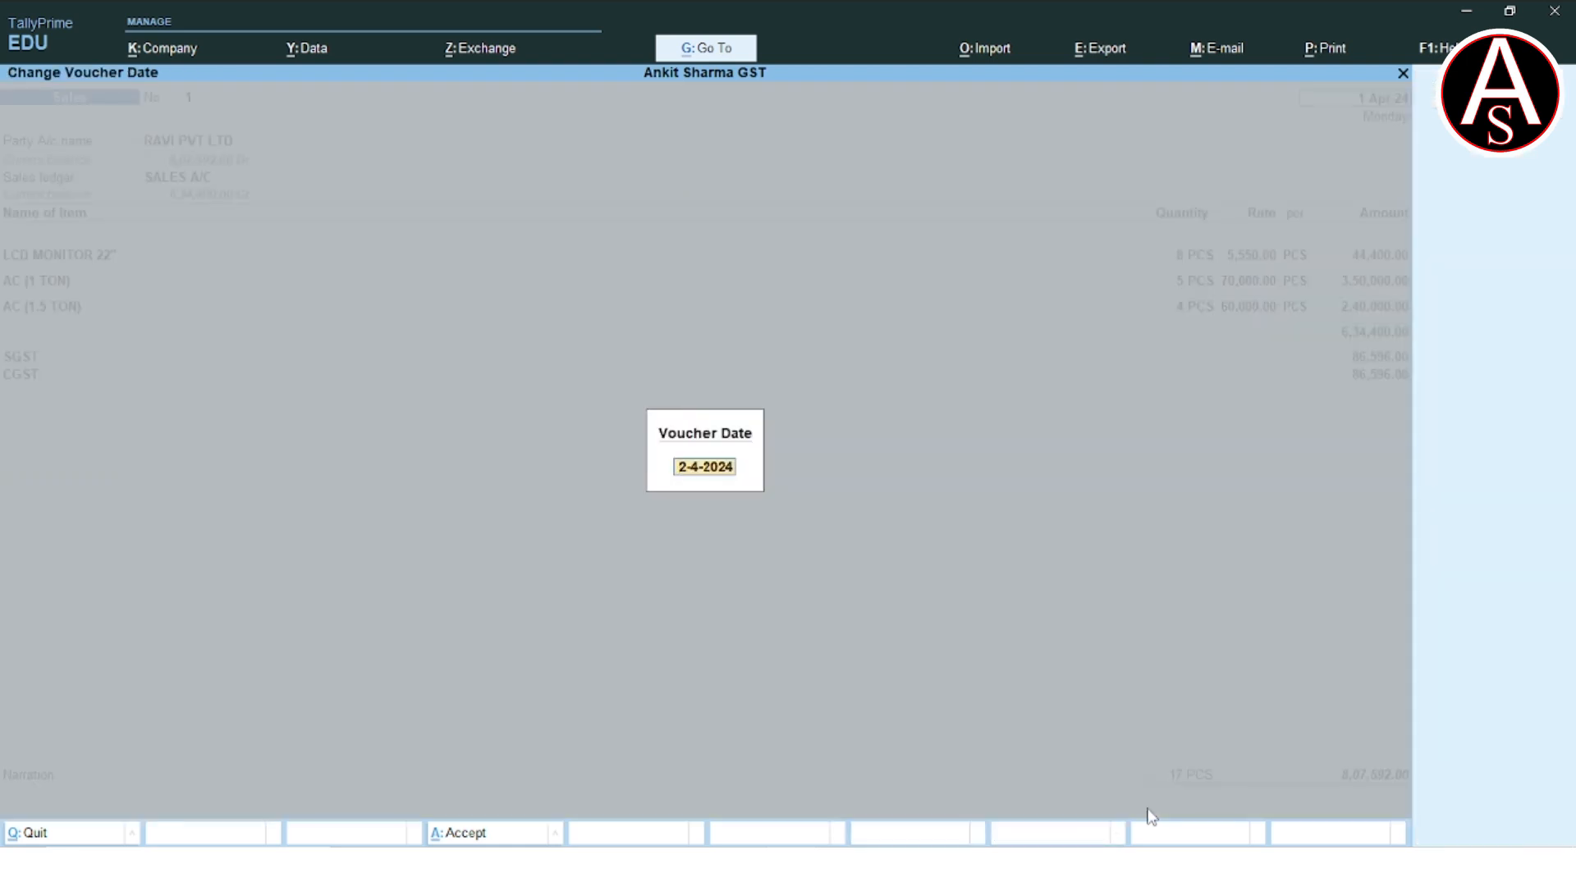
key(Return)
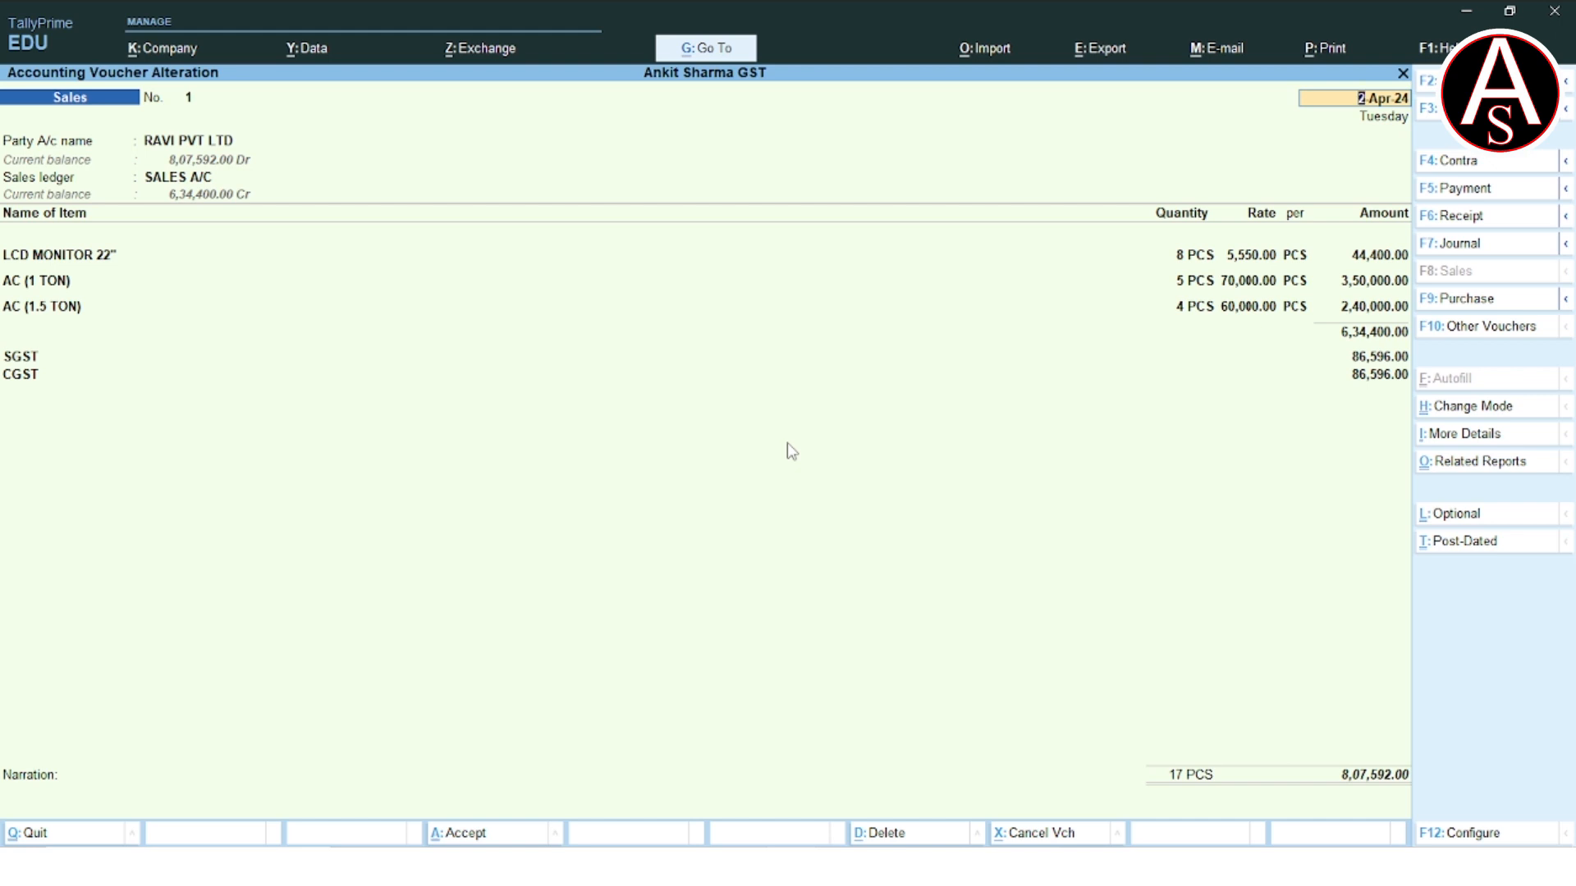
key(Return)
key(Return)
key(Return)
key(Return)
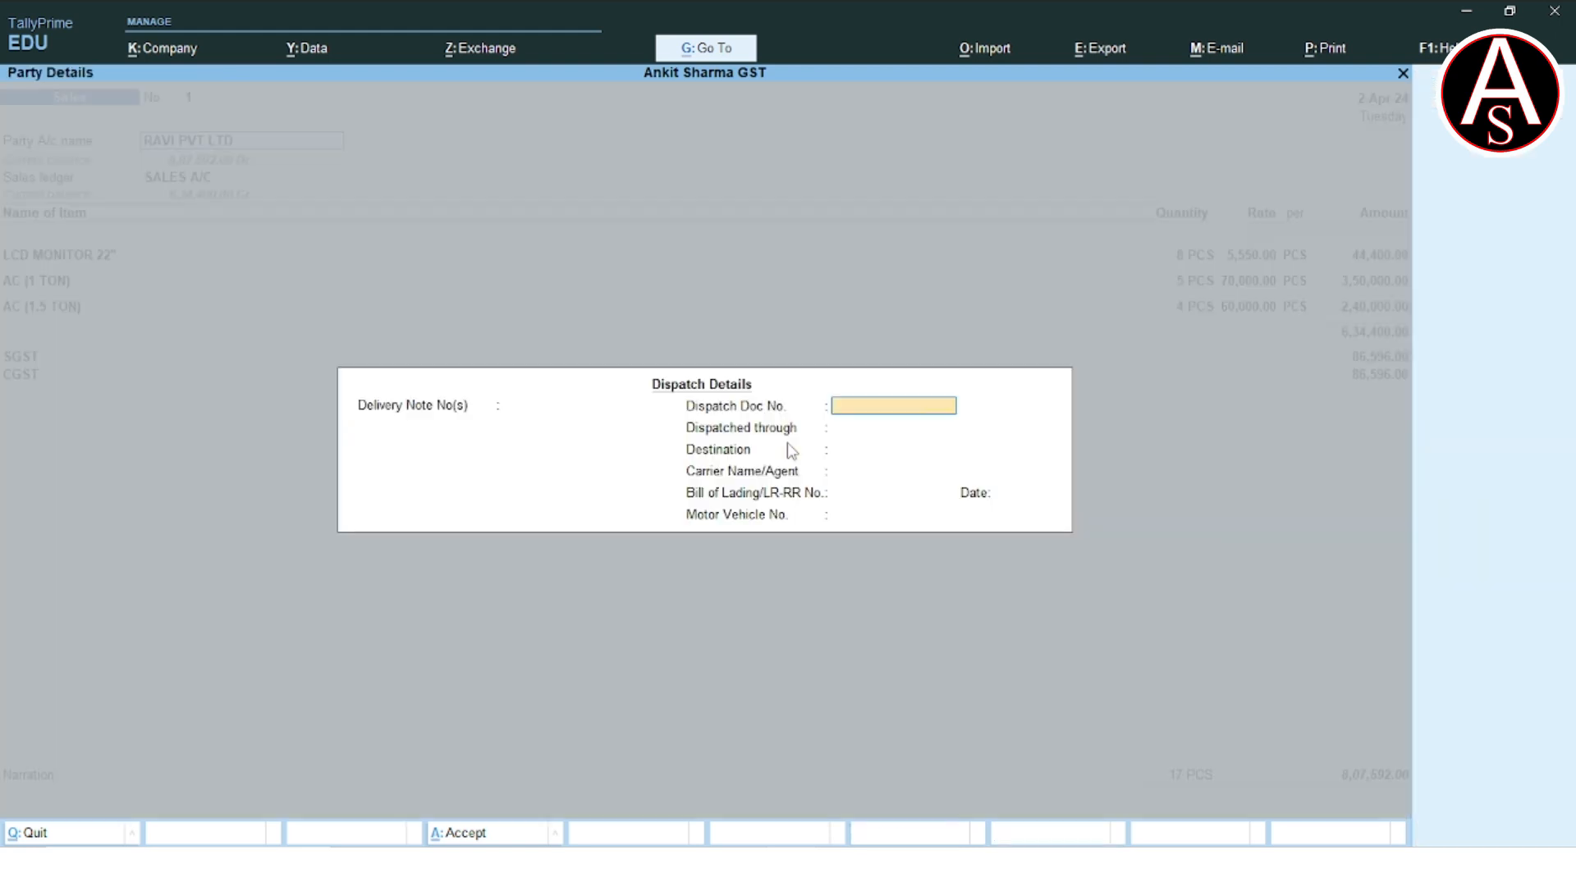
key(ctrl+a)
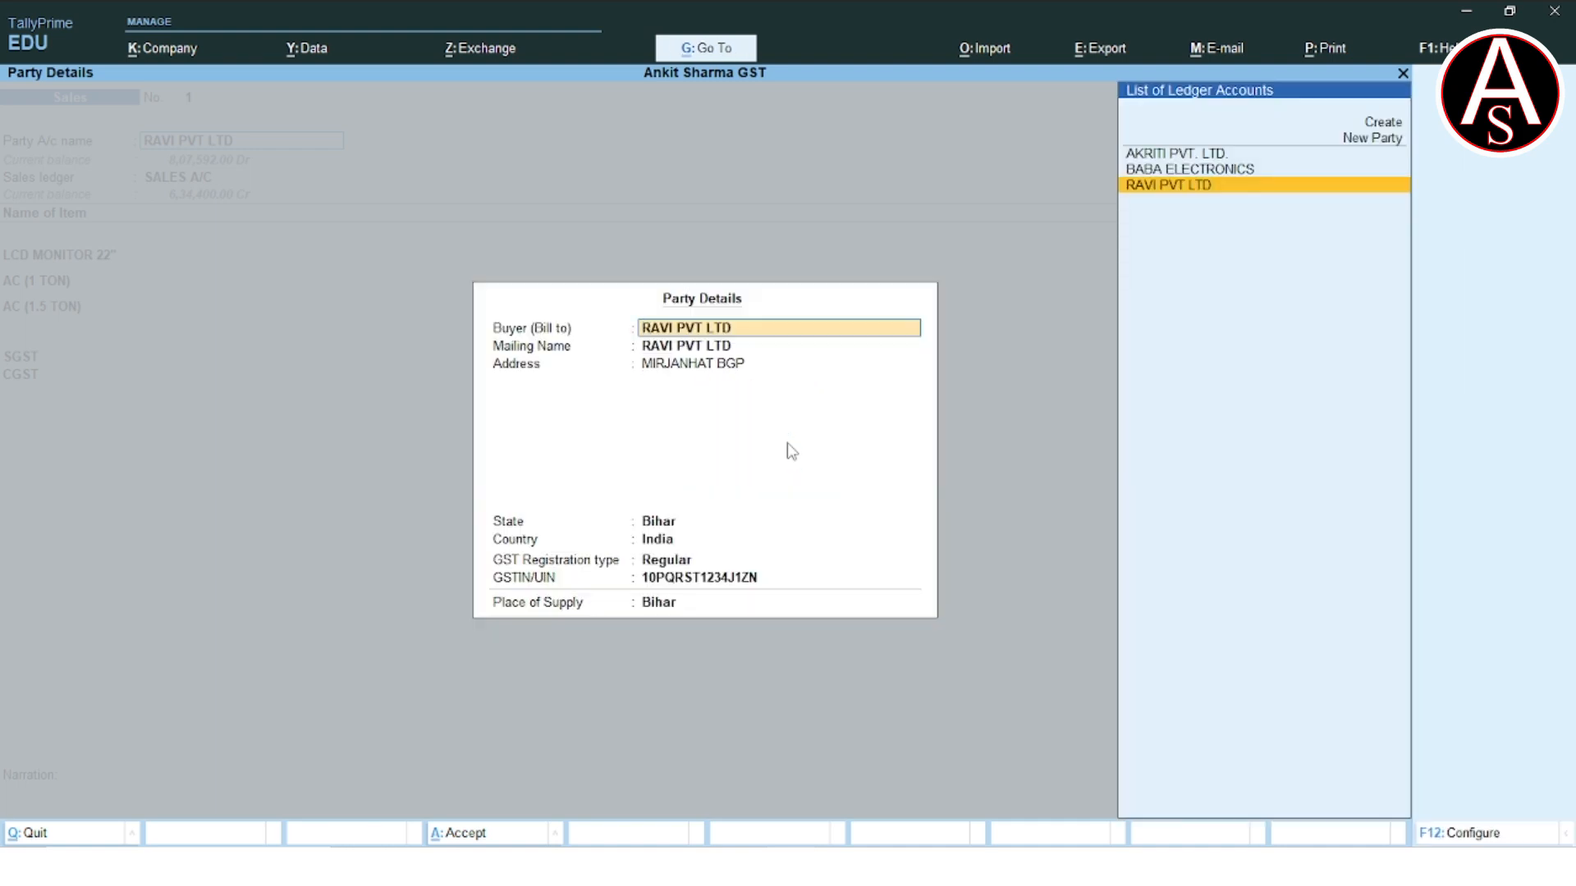
key(ctrl+a)
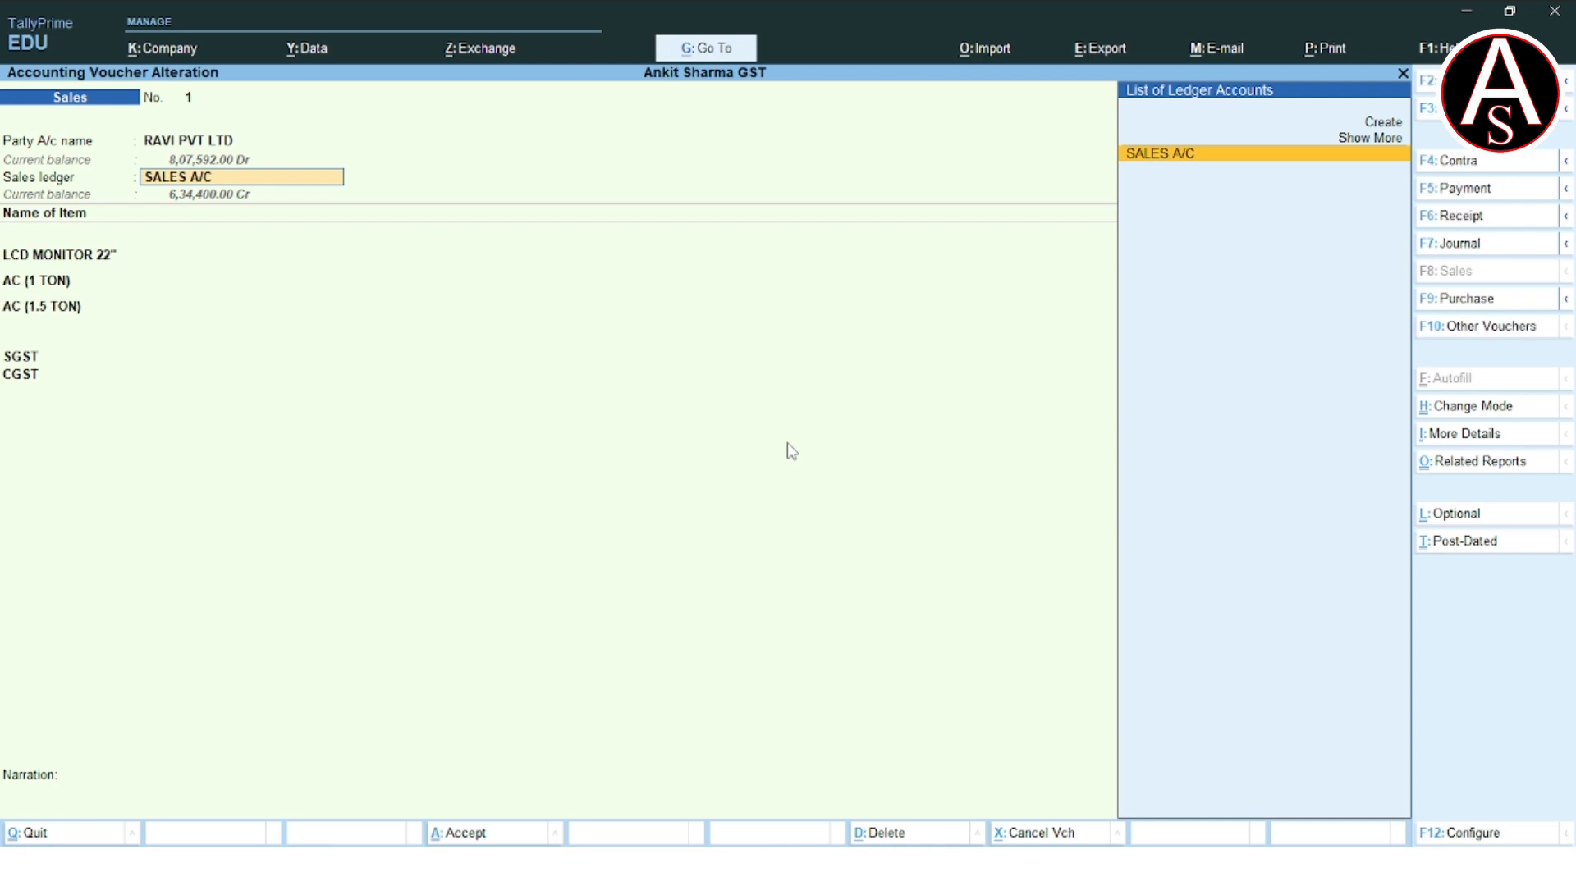
- Alter the SALES A/C ledger from the voucher, setting GST rate details to As per Company/Group effective 2-Apr-24, and save the ledger
key(ctrl+Return)
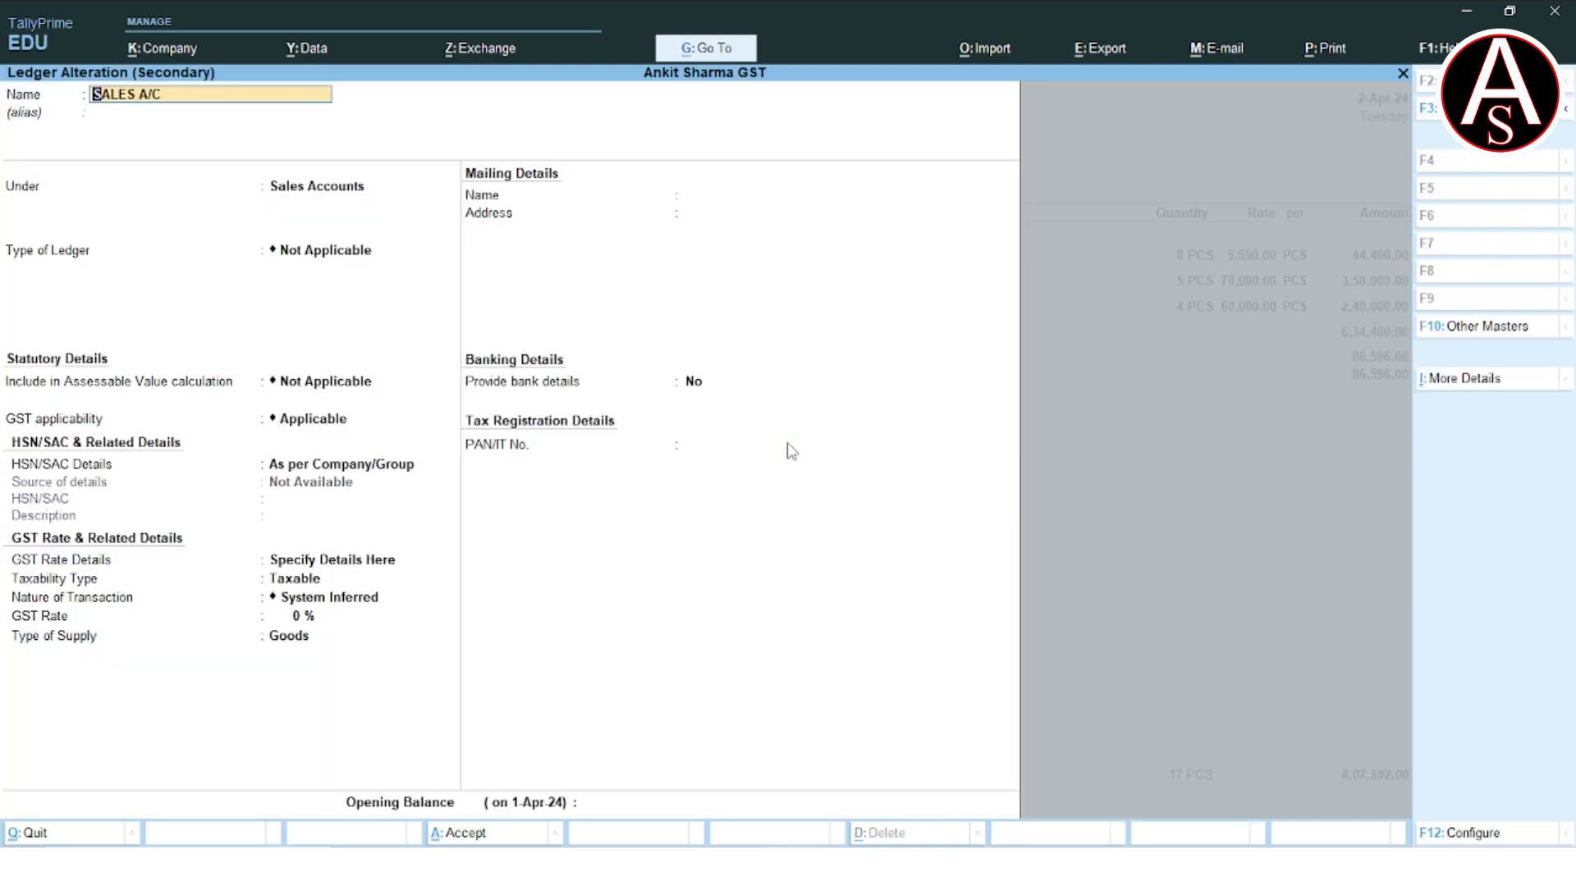
key(Return)
key(Return)
key(Return)
key(Return)
key(Return)
key(Return)
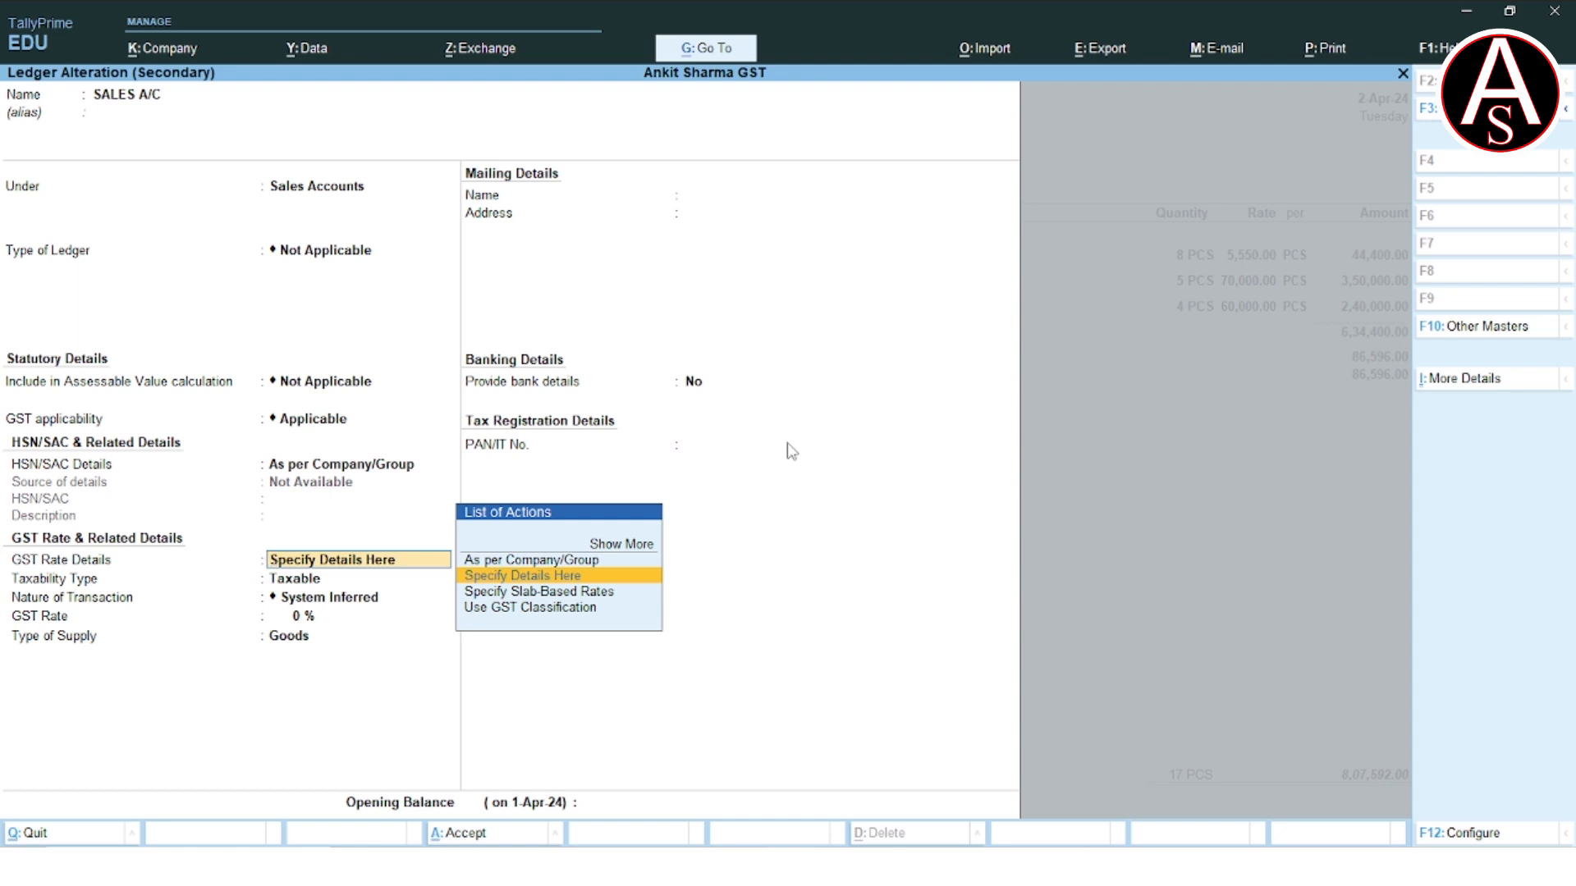
key(Up)
key(Return)
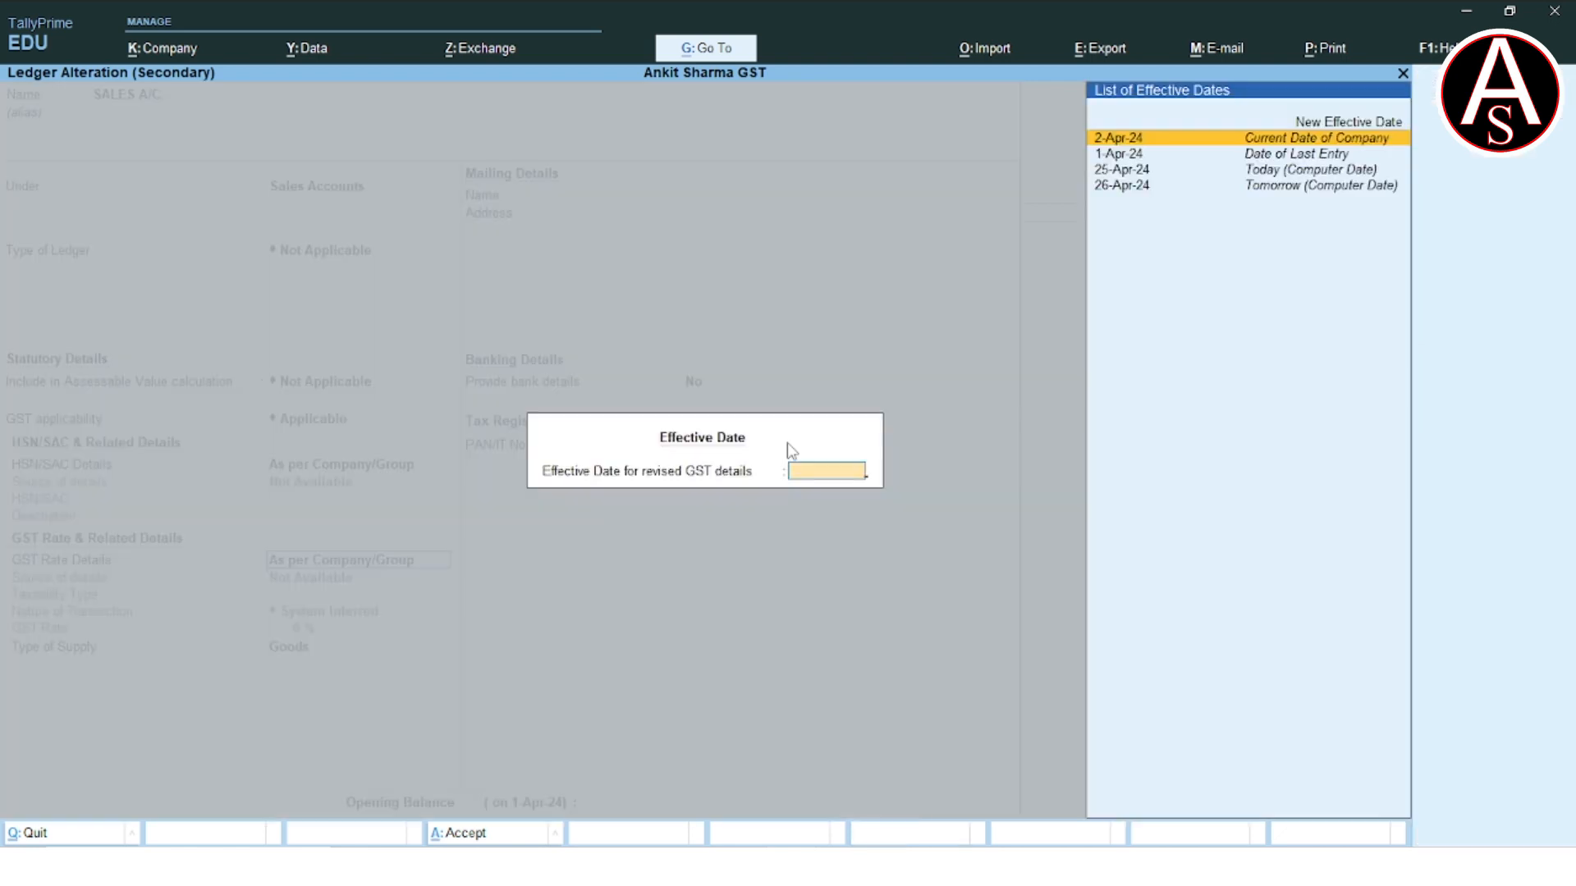
key(Return)
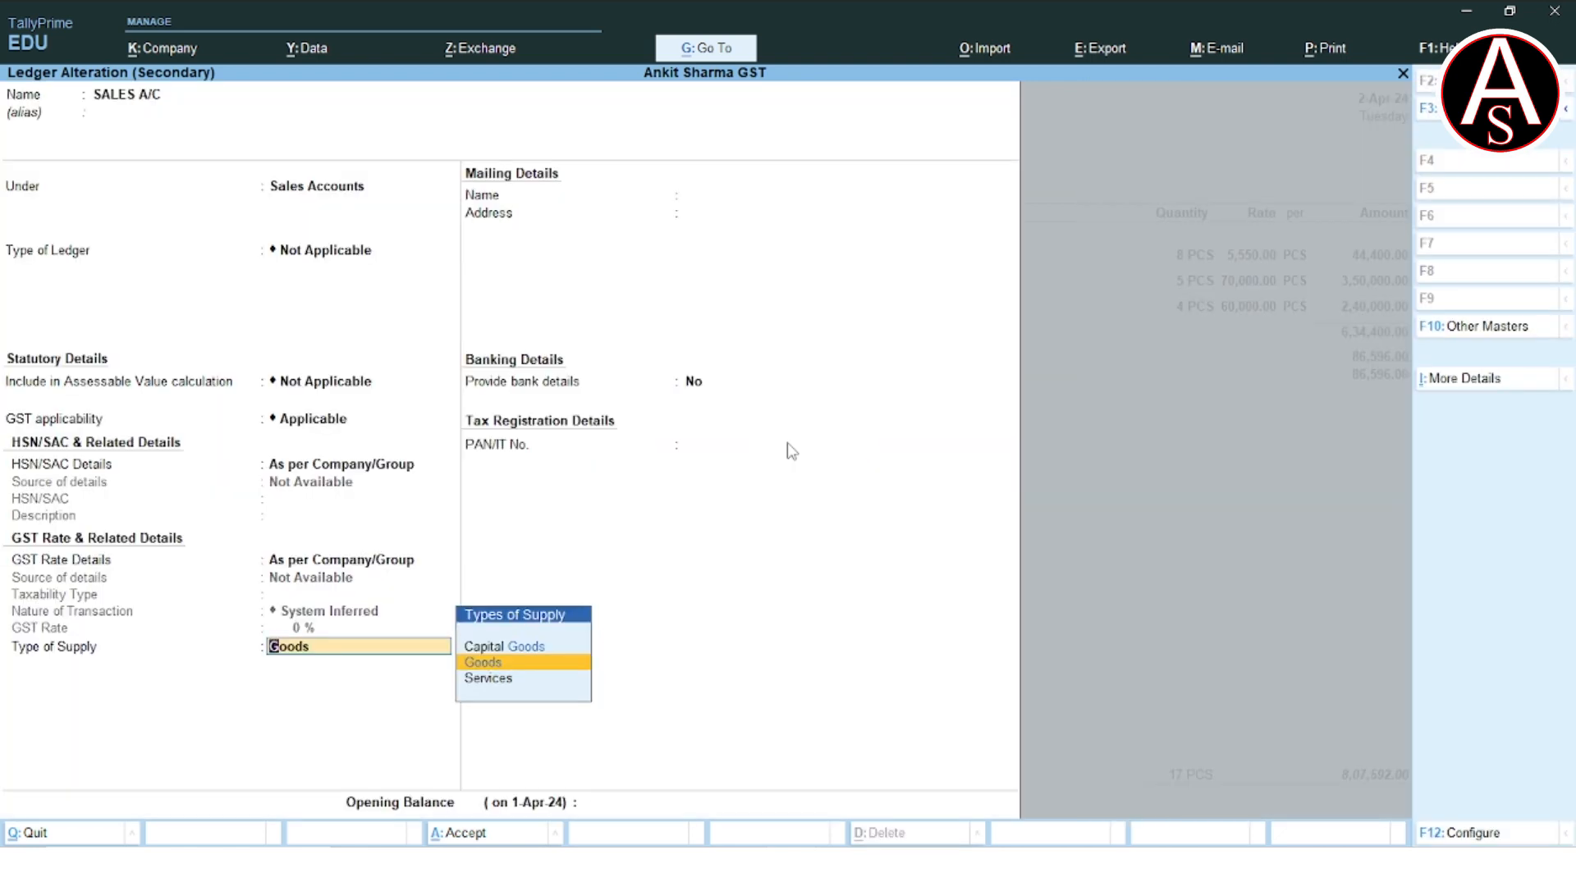
key(Return)
key(y)
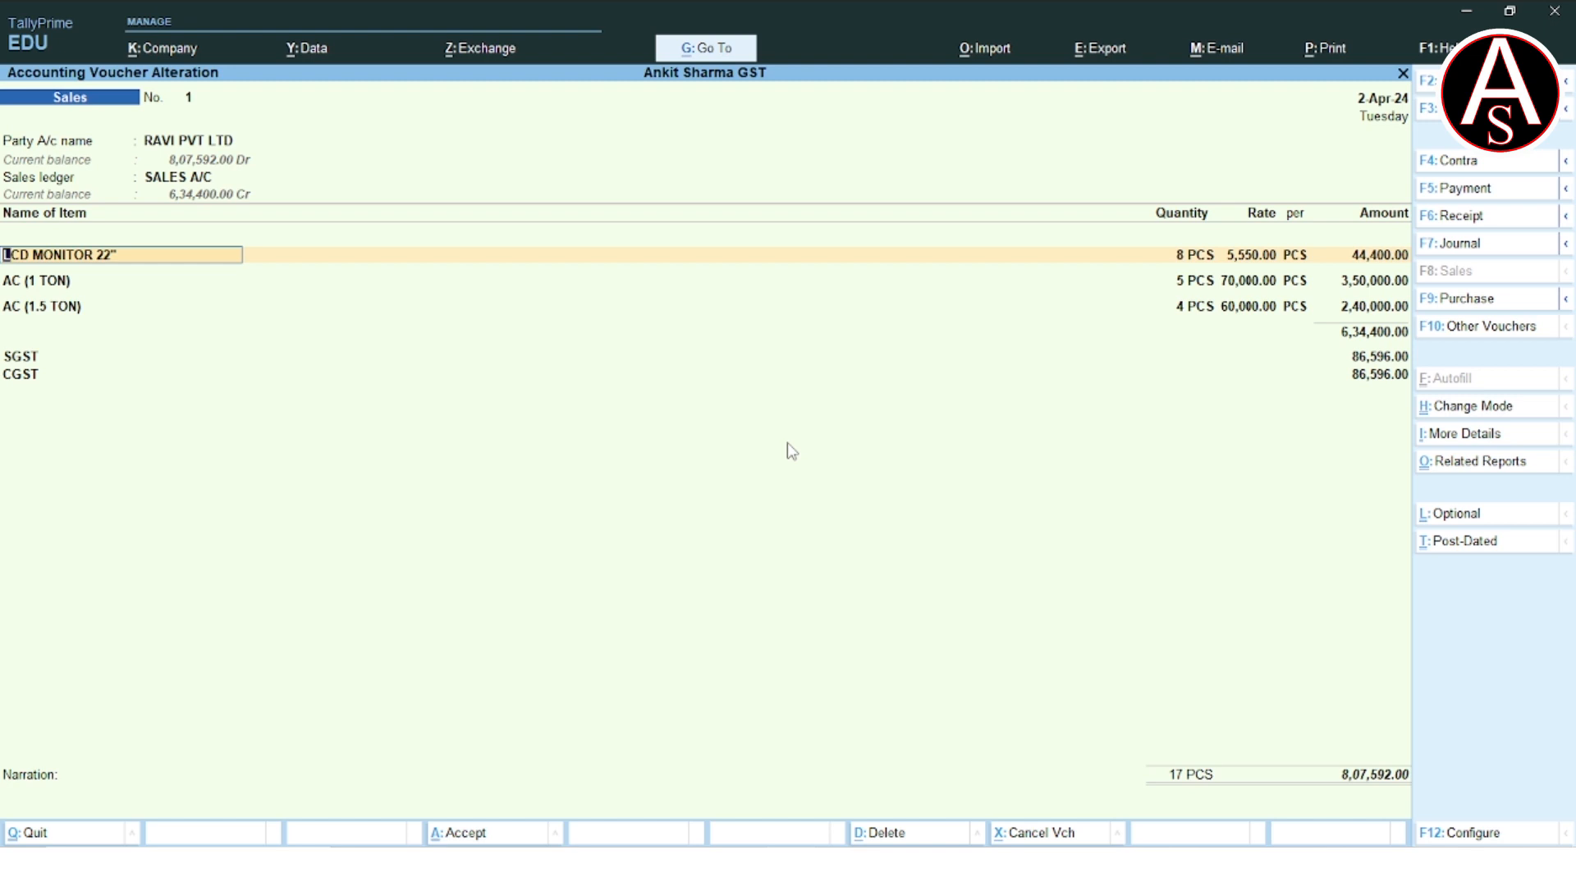
- Return to the voucher's party name, accept the dispatch and party details again, and reopen the SALES A/C ledger for alteration
key(BackSpace)
key(BackSpace)
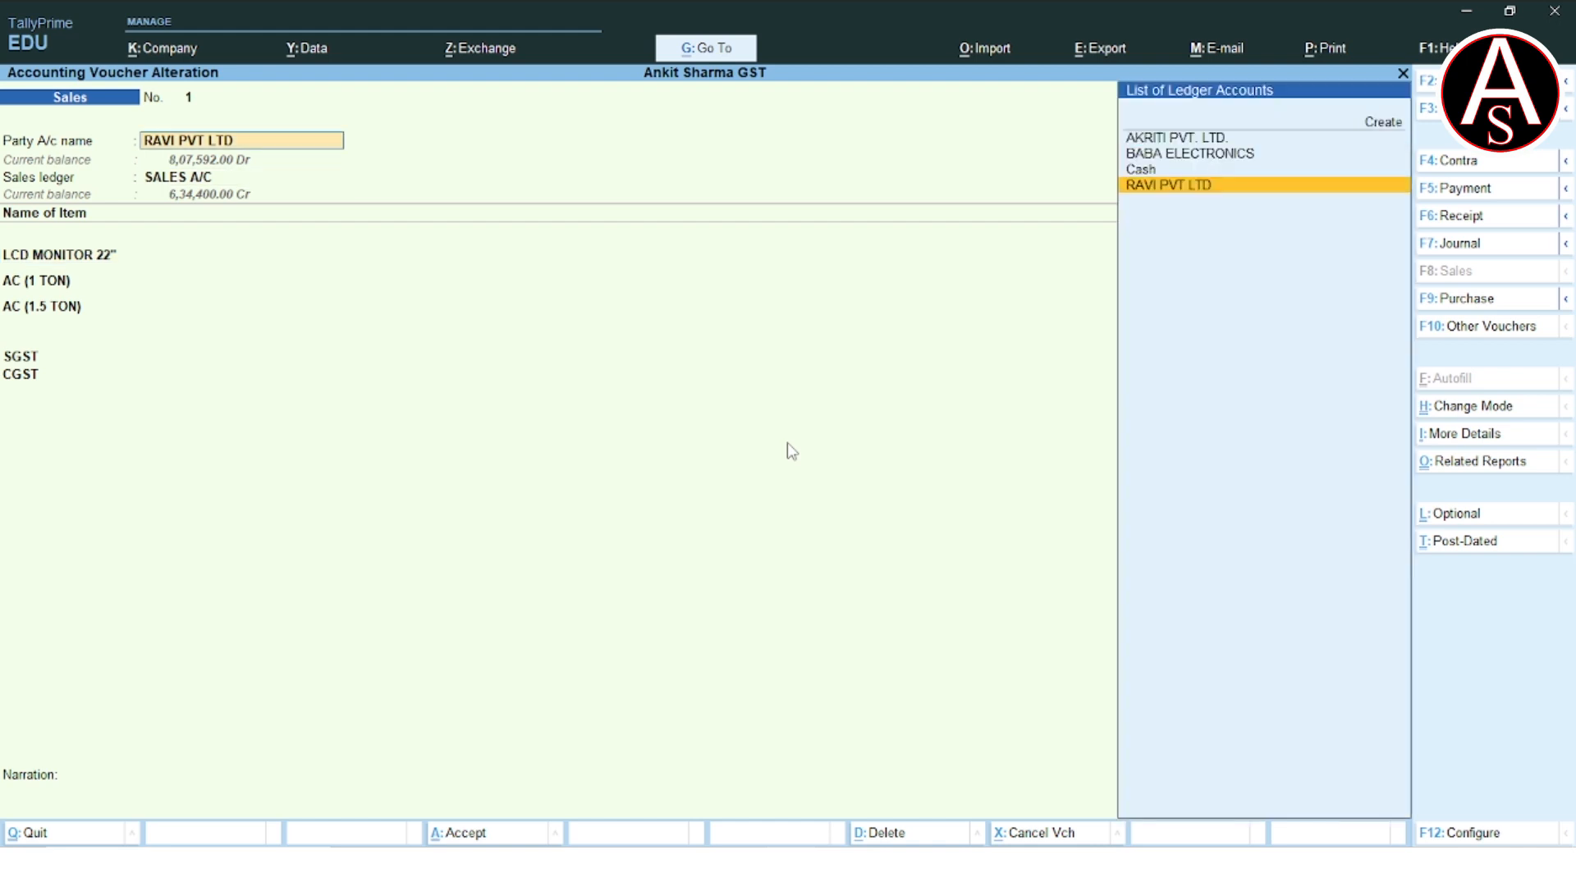
key(Return)
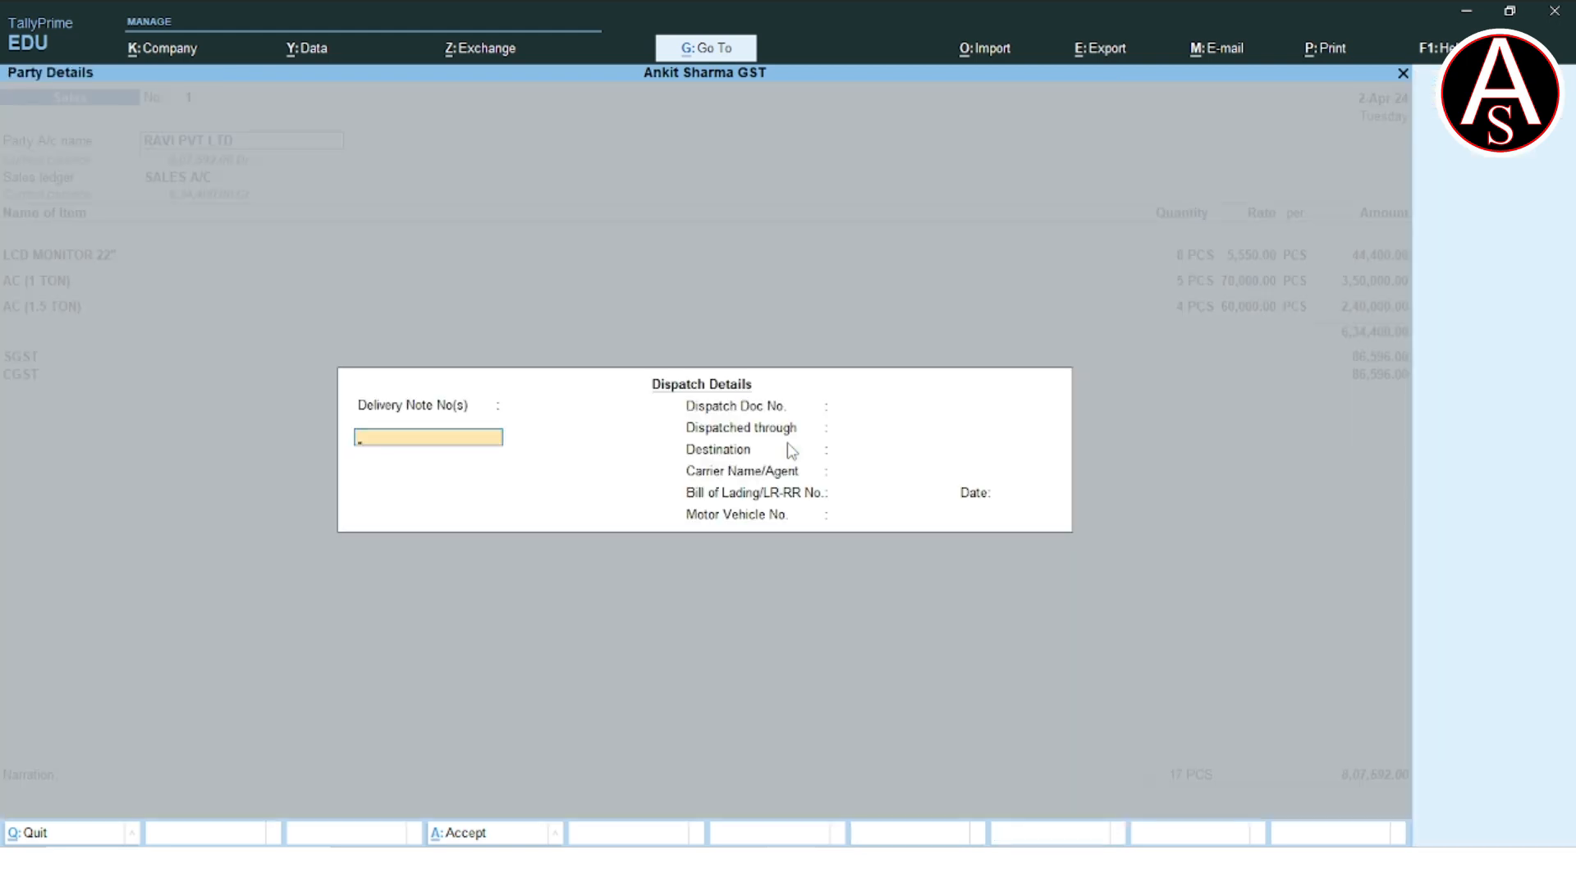
key(ctrl+a)
key(ctrl+a)
key(ctrl+Return)
- Set the SALES A/C ledger's GST rate details to Specify Details Here
key(Return)
key(Return)
key(Return)
key(Return)
key(Return)
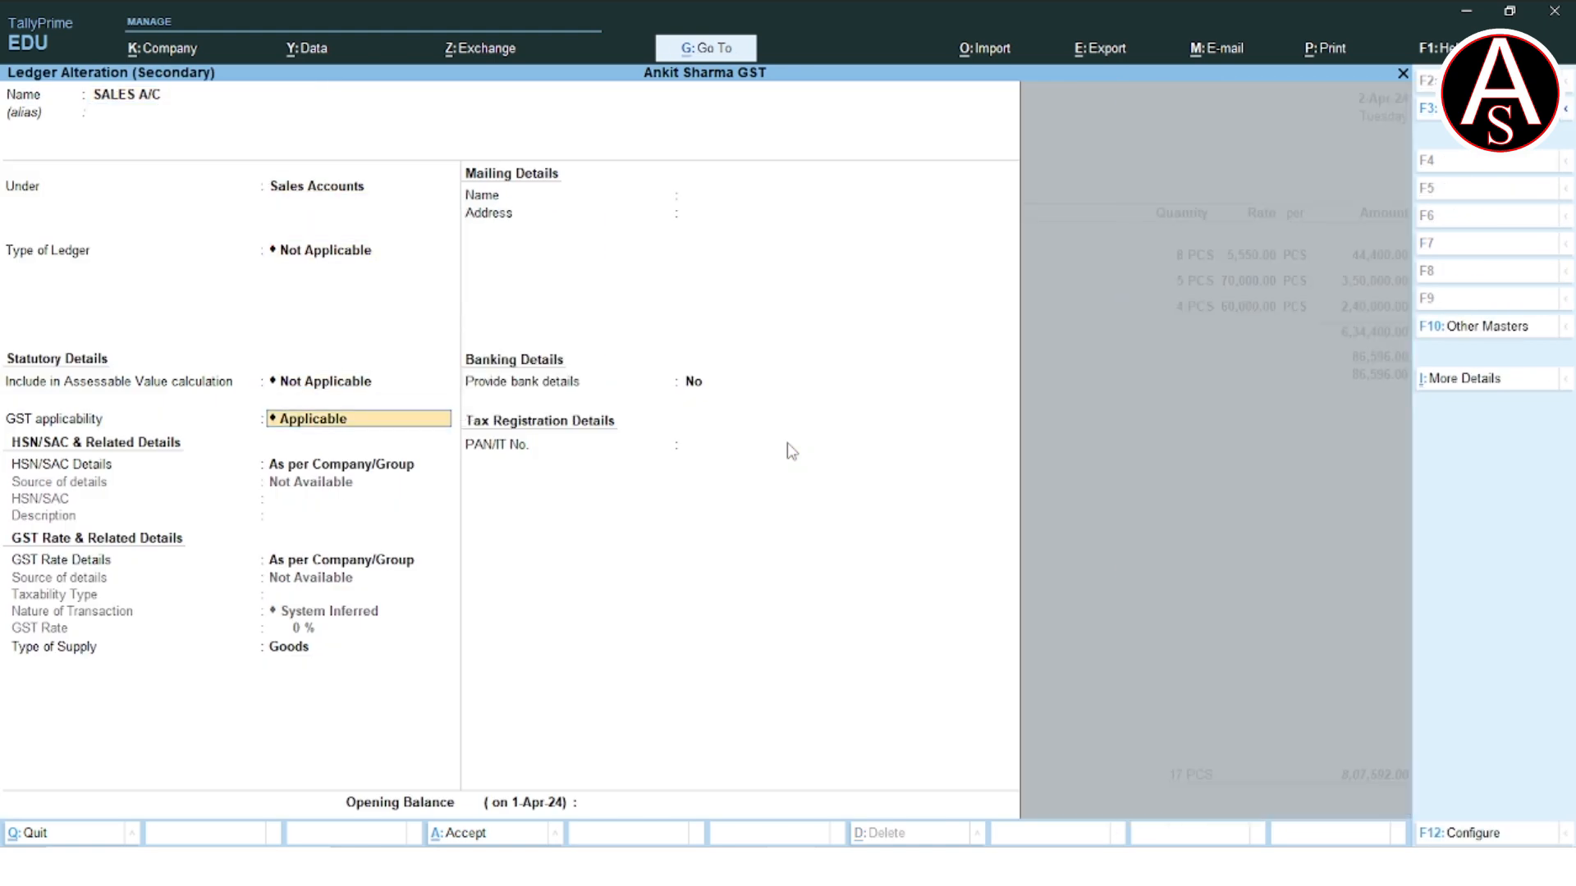
key(Return)
key(Return)
key(Down)
key(Return)
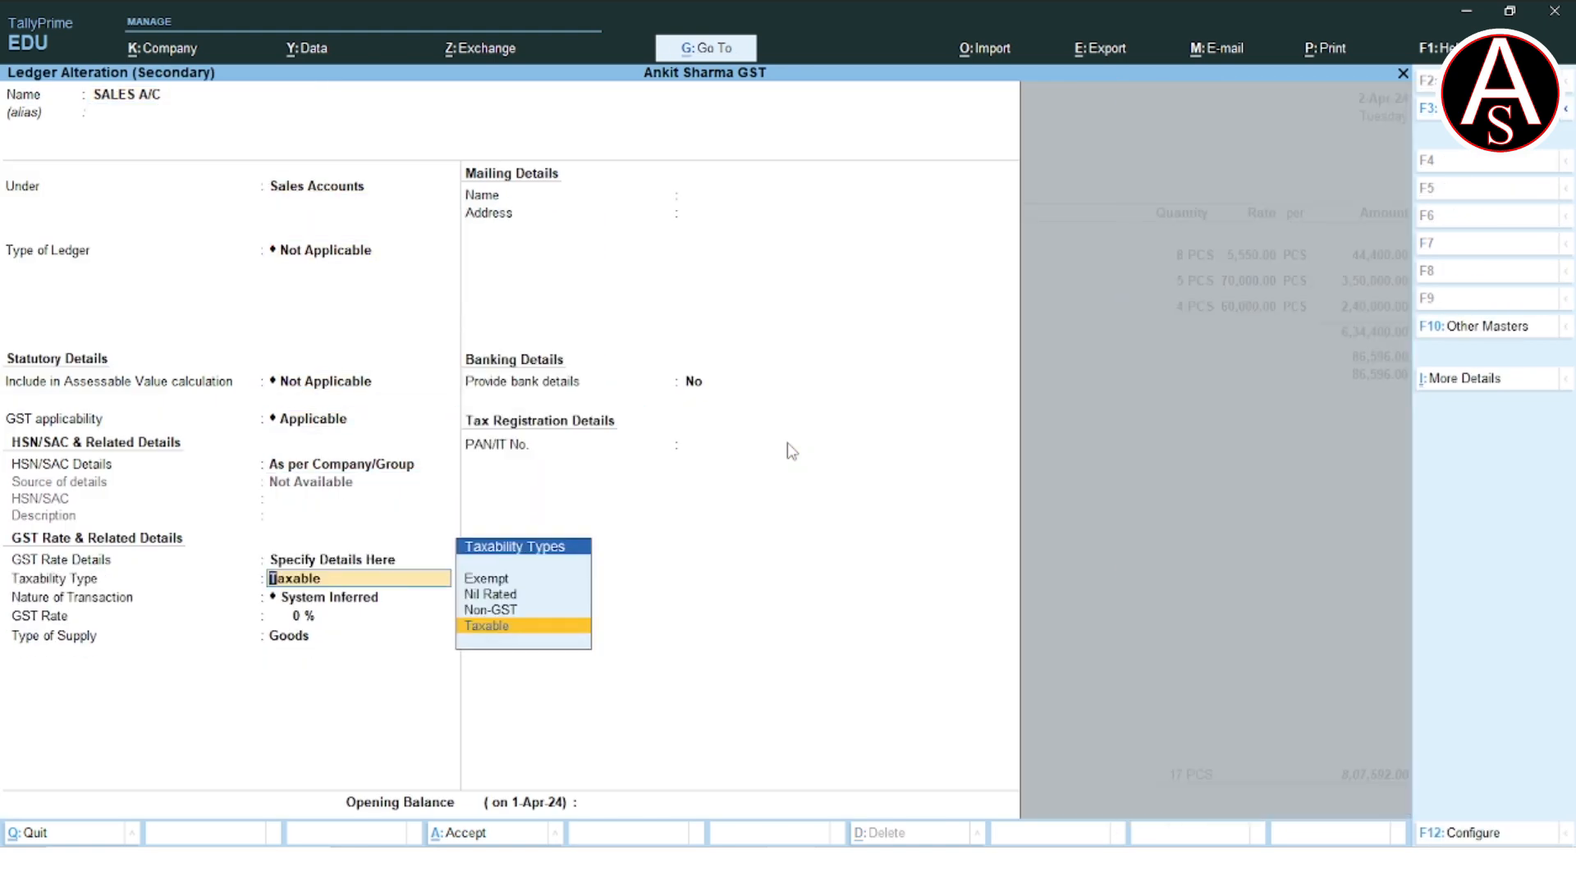
- Keep the ledger's taxability type as Taxable, set its nature of transaction to Local Sales - Taxable, and save the ledger
key(Return)
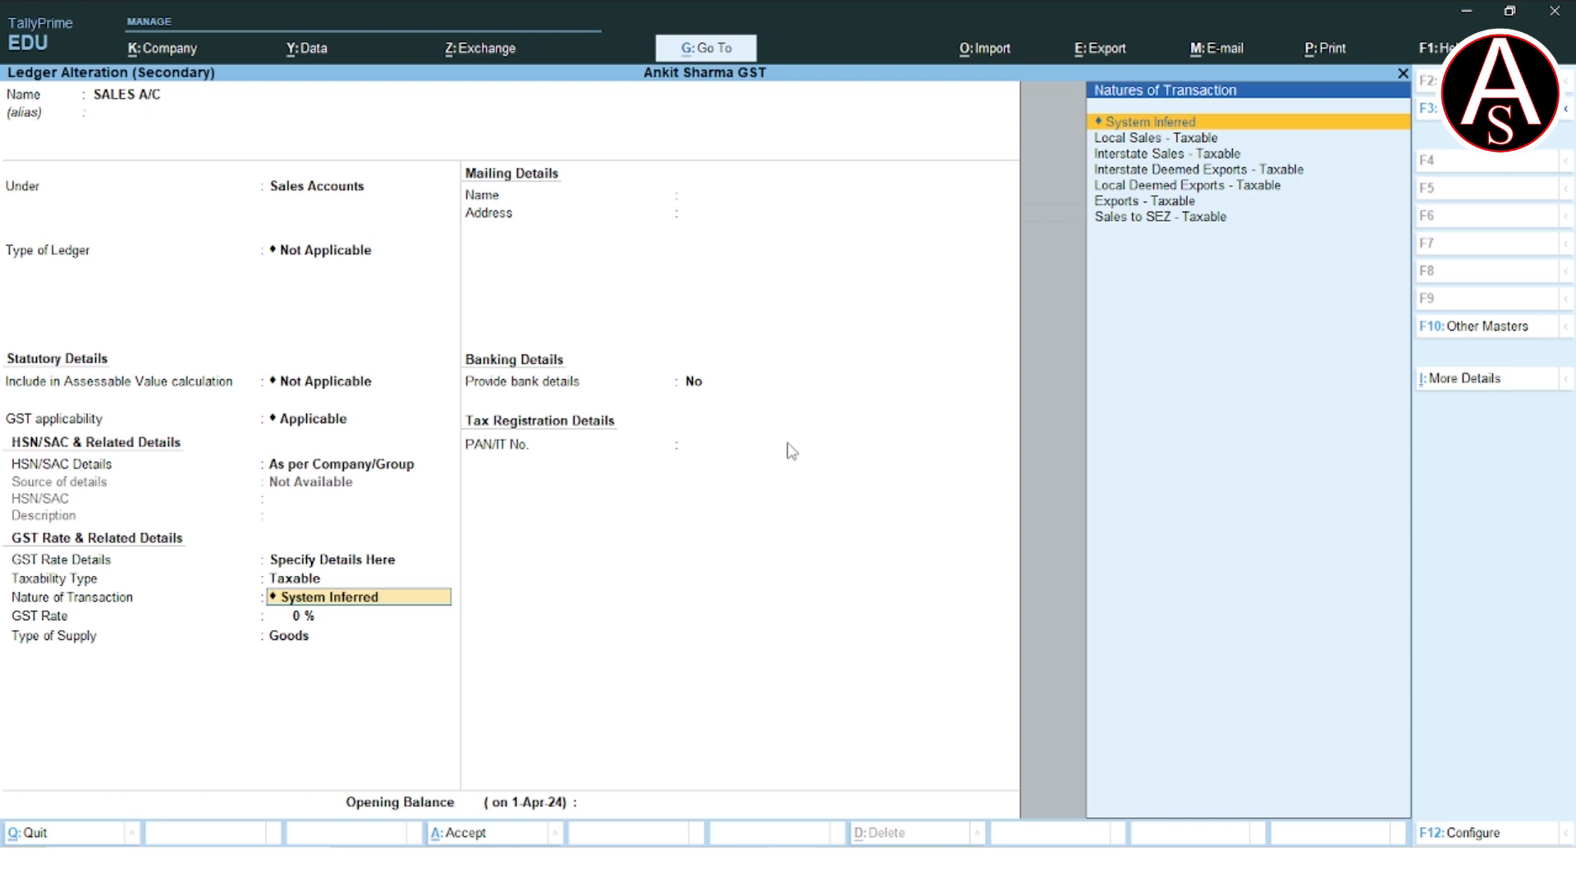
key(Down)
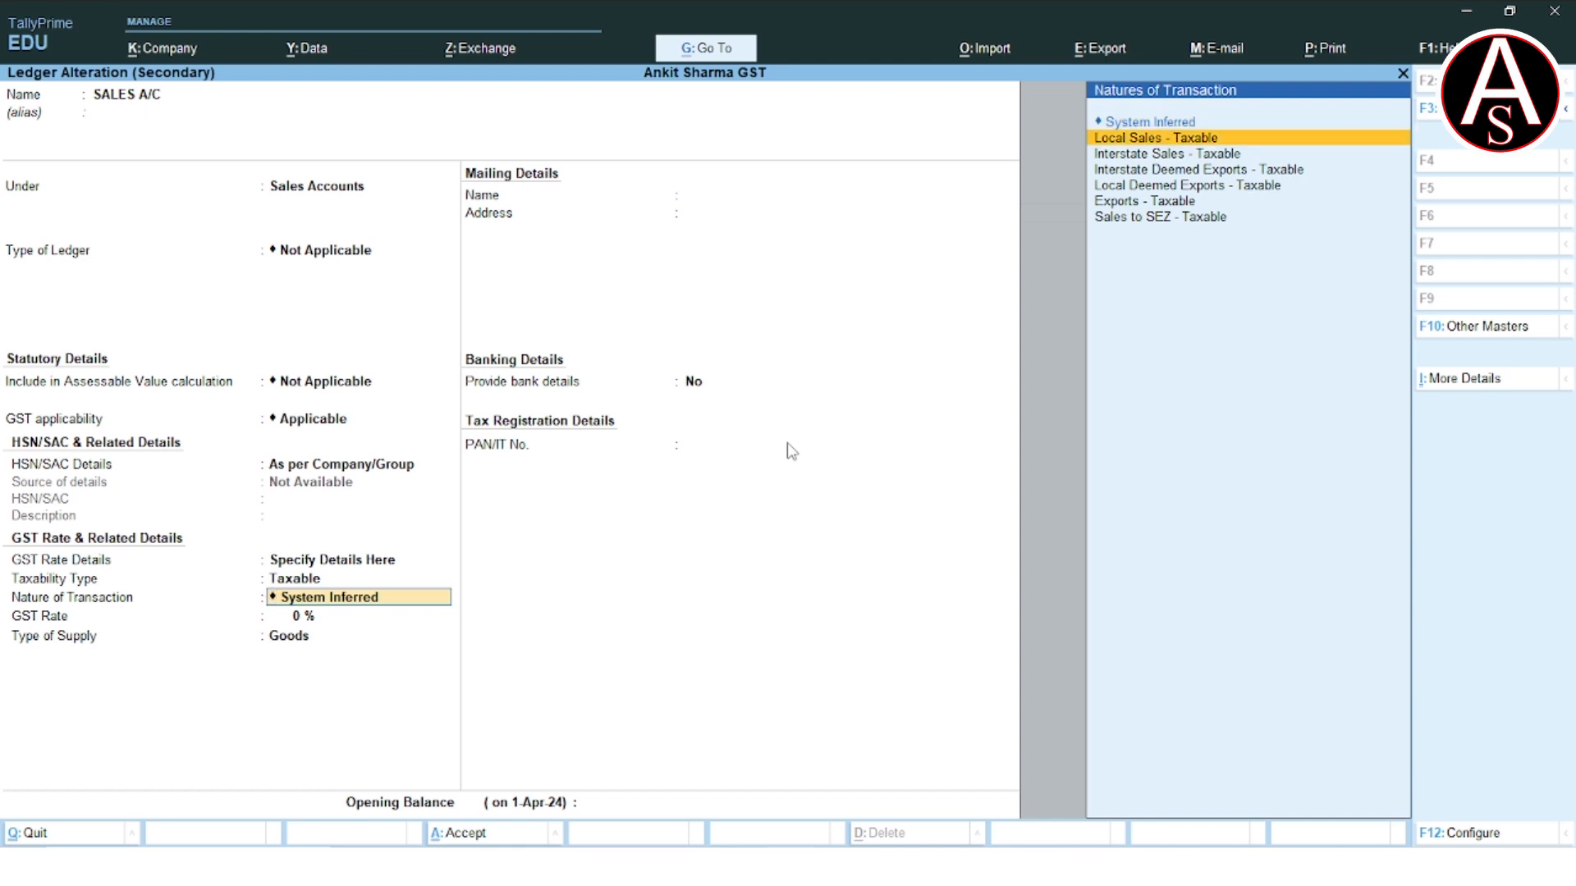
key(Return)
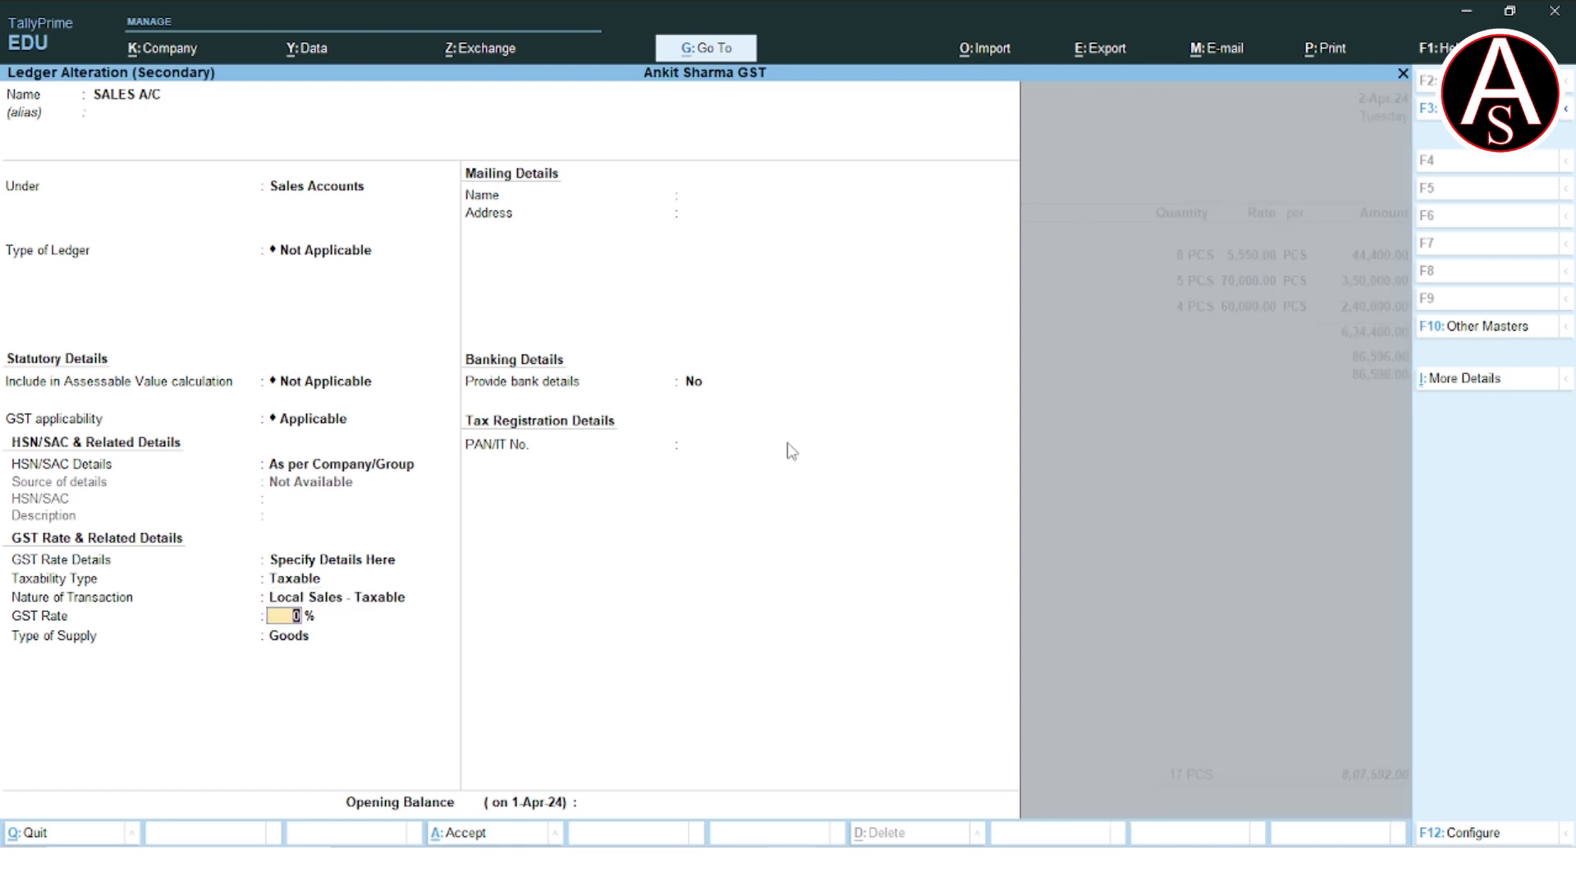
key(ctrl+a)
key(y)
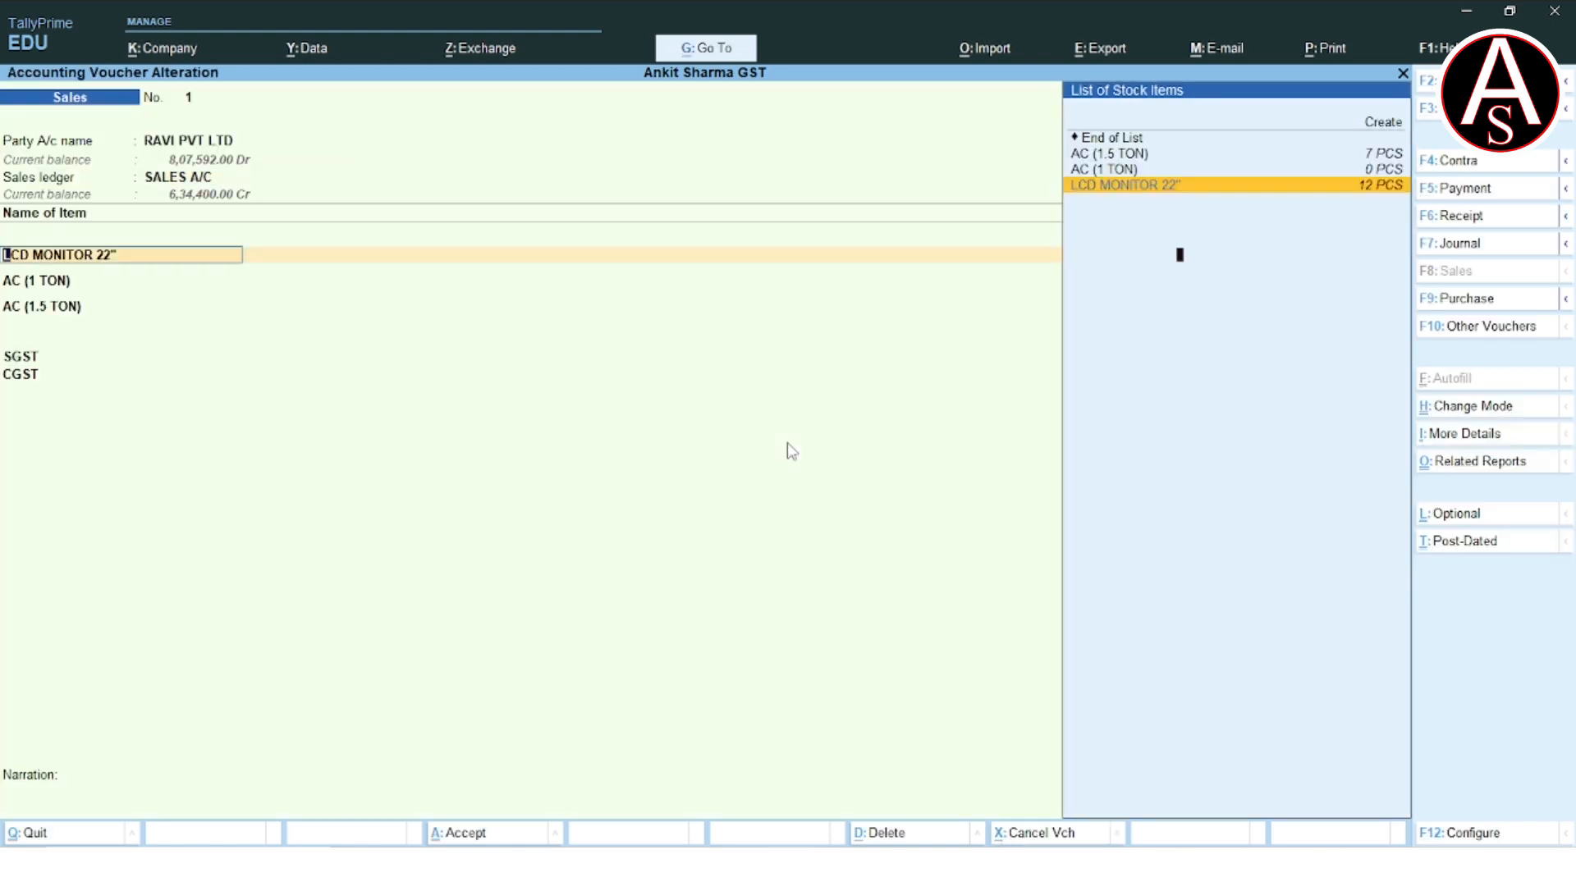
- Go through the LCD MONITOR 22" and AC (1 TON) lines of the voucher, accepting their existing quantities and rates
key(Return)
key(Return)
key(Return)
key(Return)
key(Return)
key(Return)
key(Return)
key(Return)
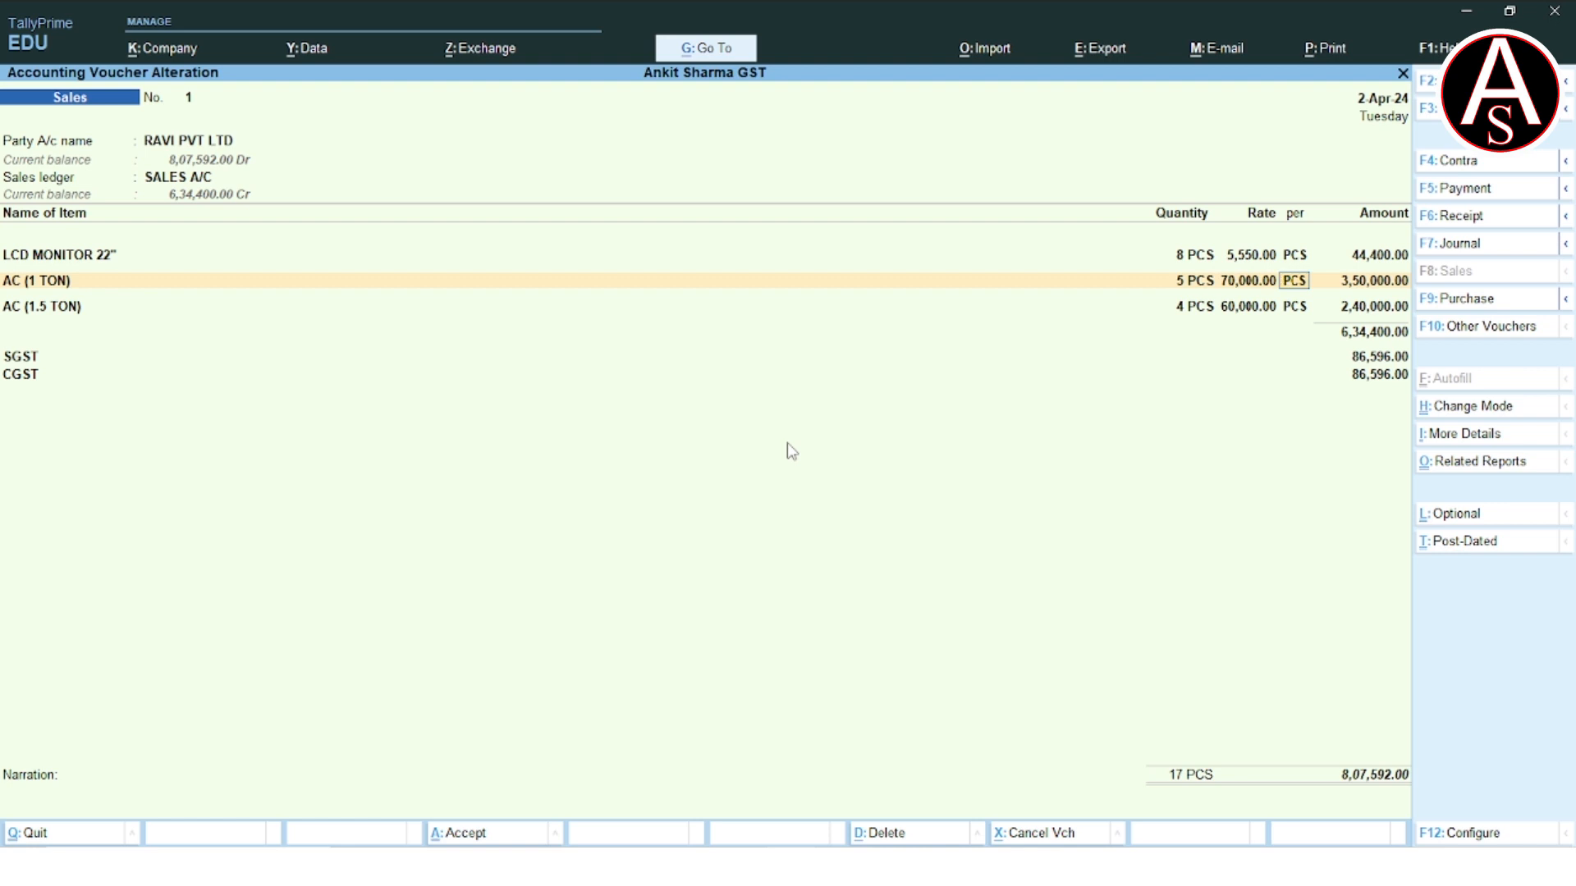
- Preview the voucher's Tax Invoice enlarged, review its items, GST amounts and tax summary, and close the preview and print dialog
key(ctrl+p)
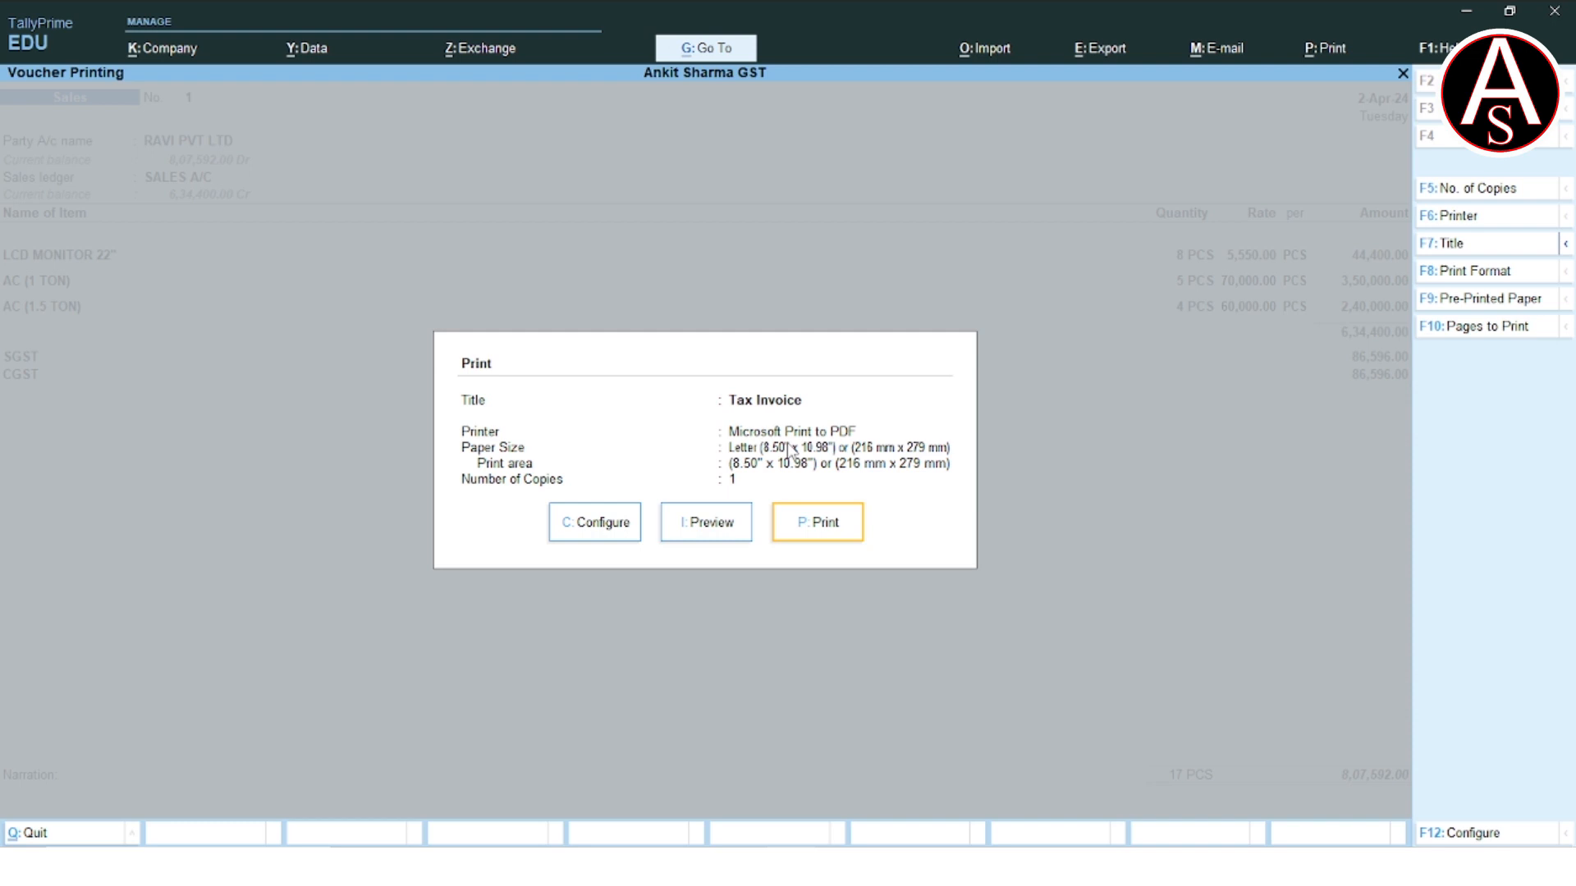
key(Left)
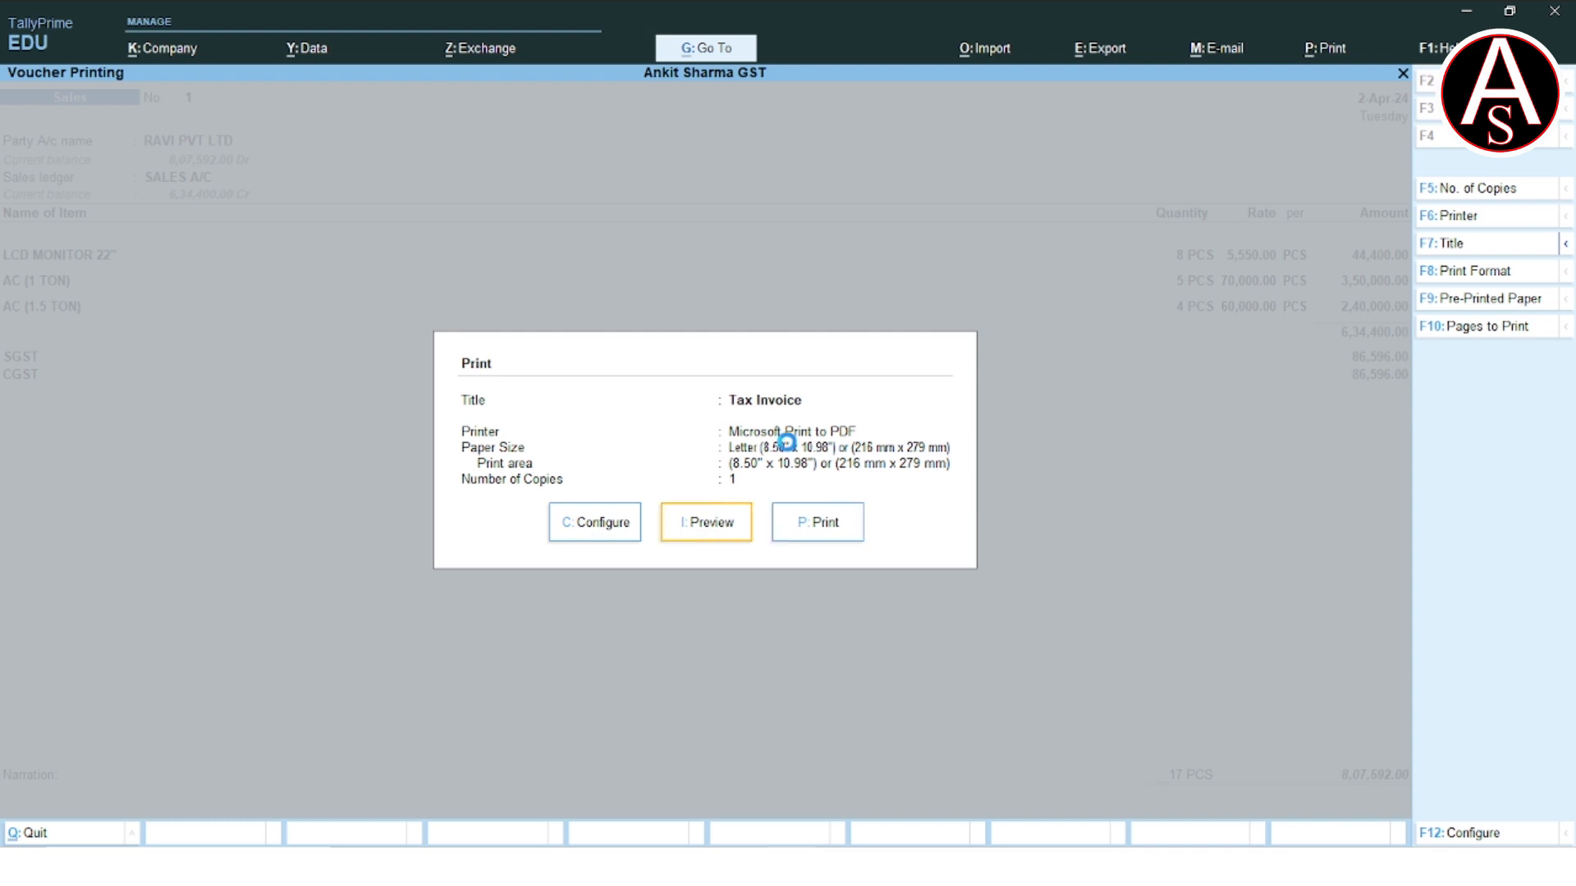
key(Return)
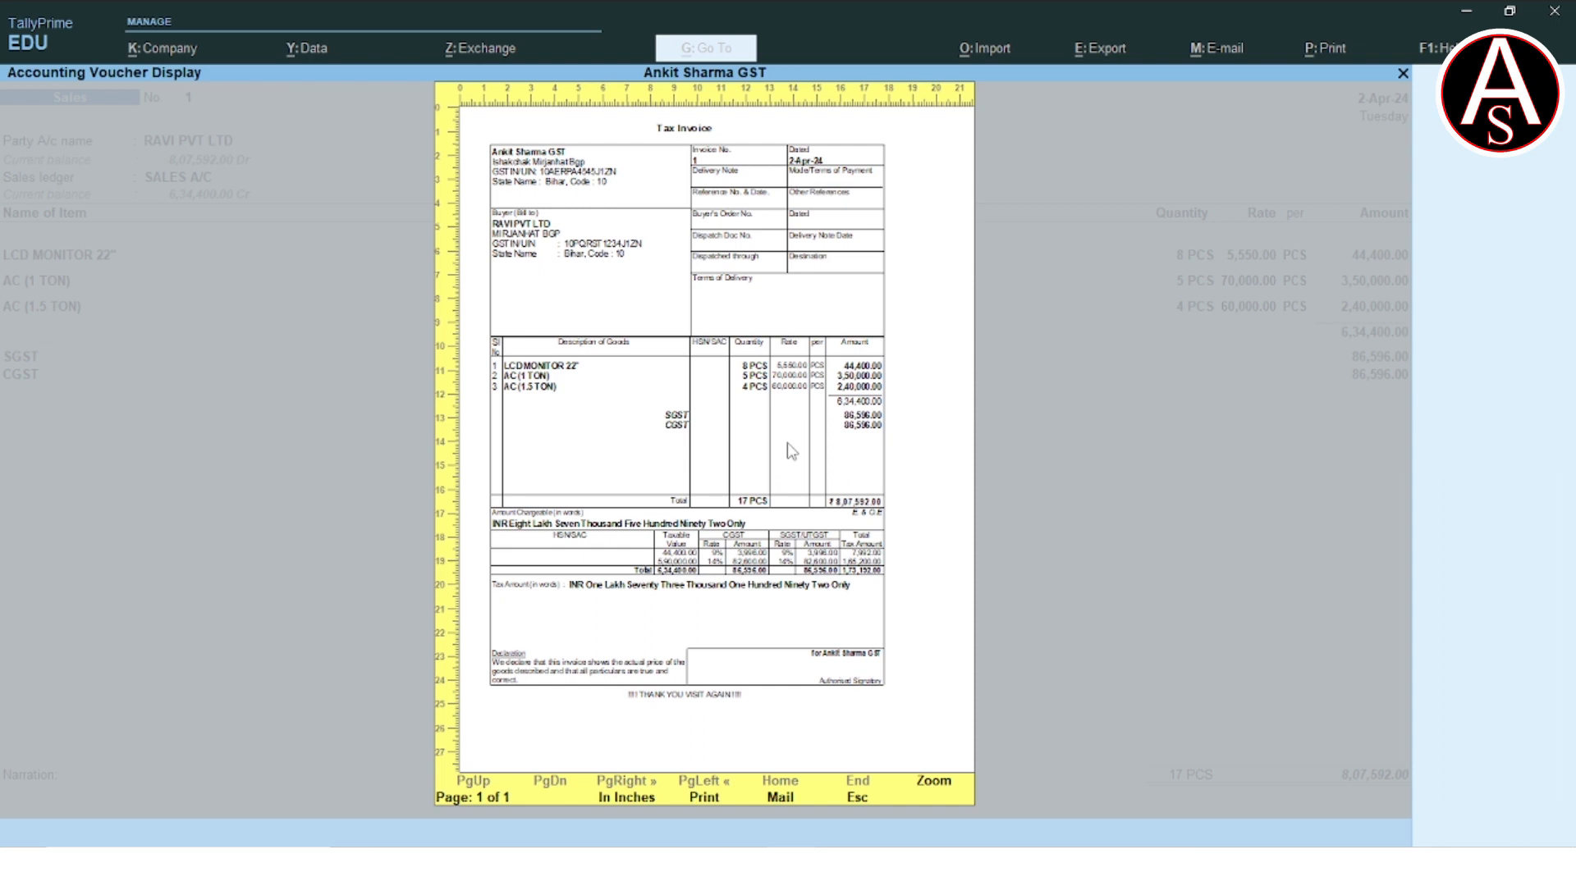
key(Return)
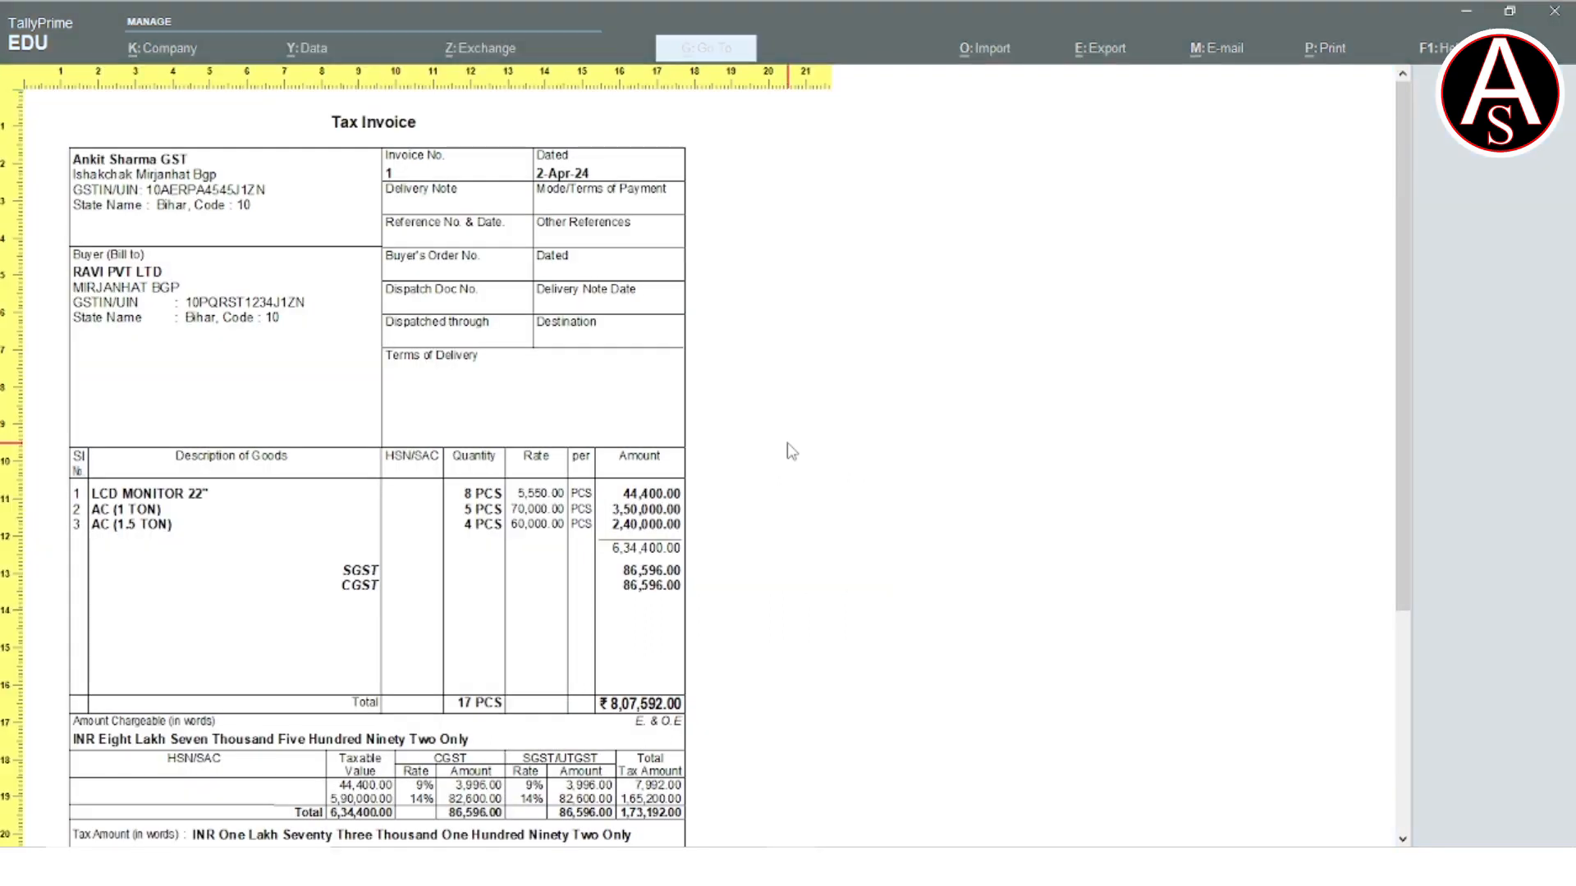
scroll(790, 451, down, 3)
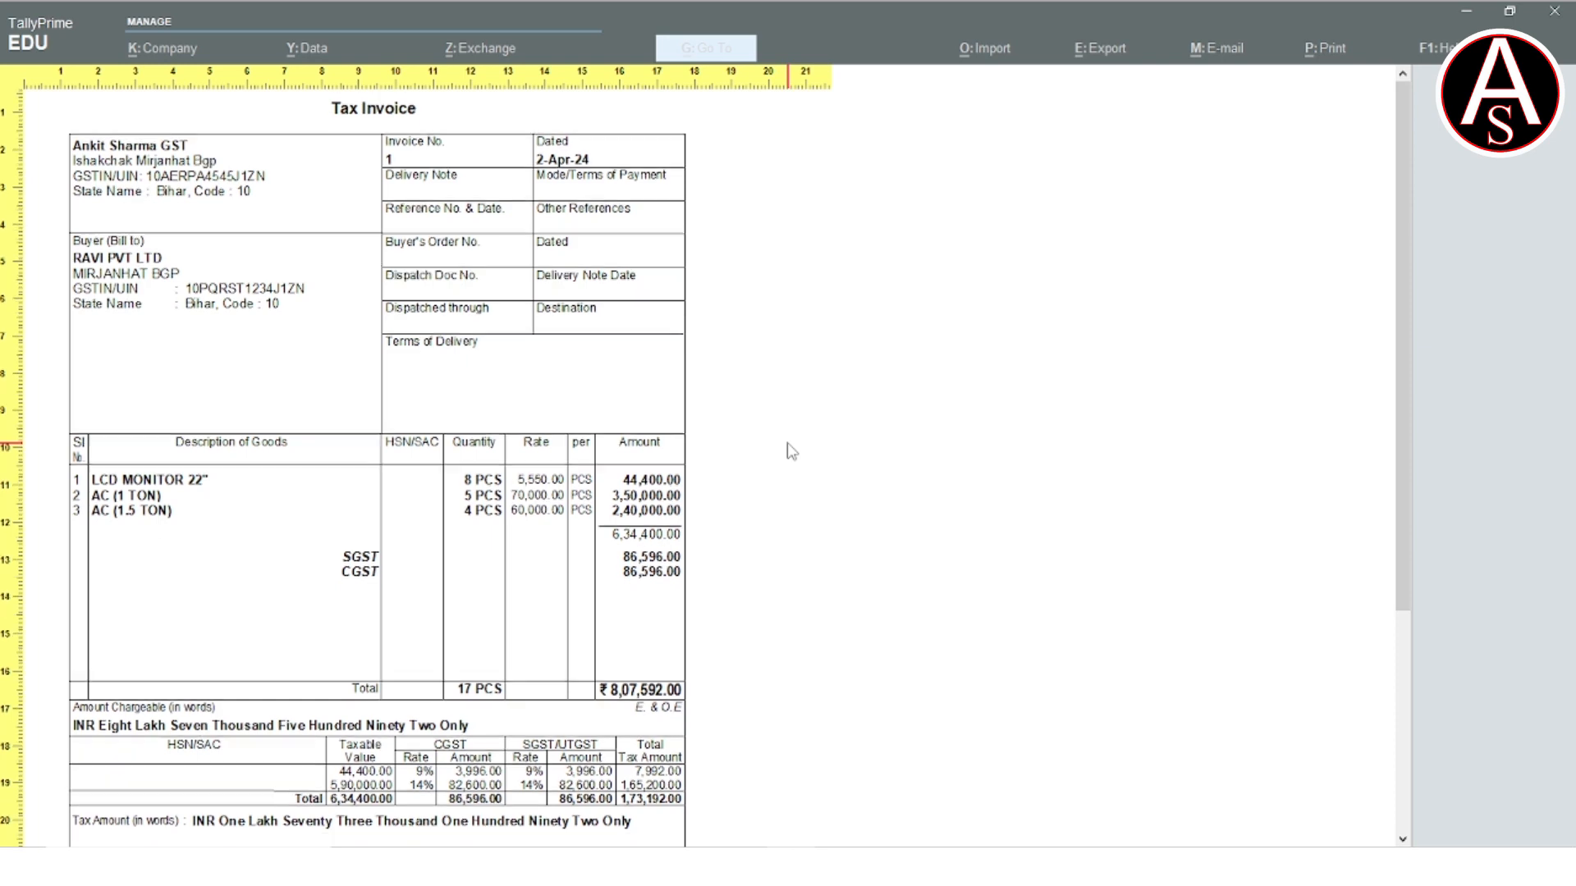
scroll(790, 451, down, 3)
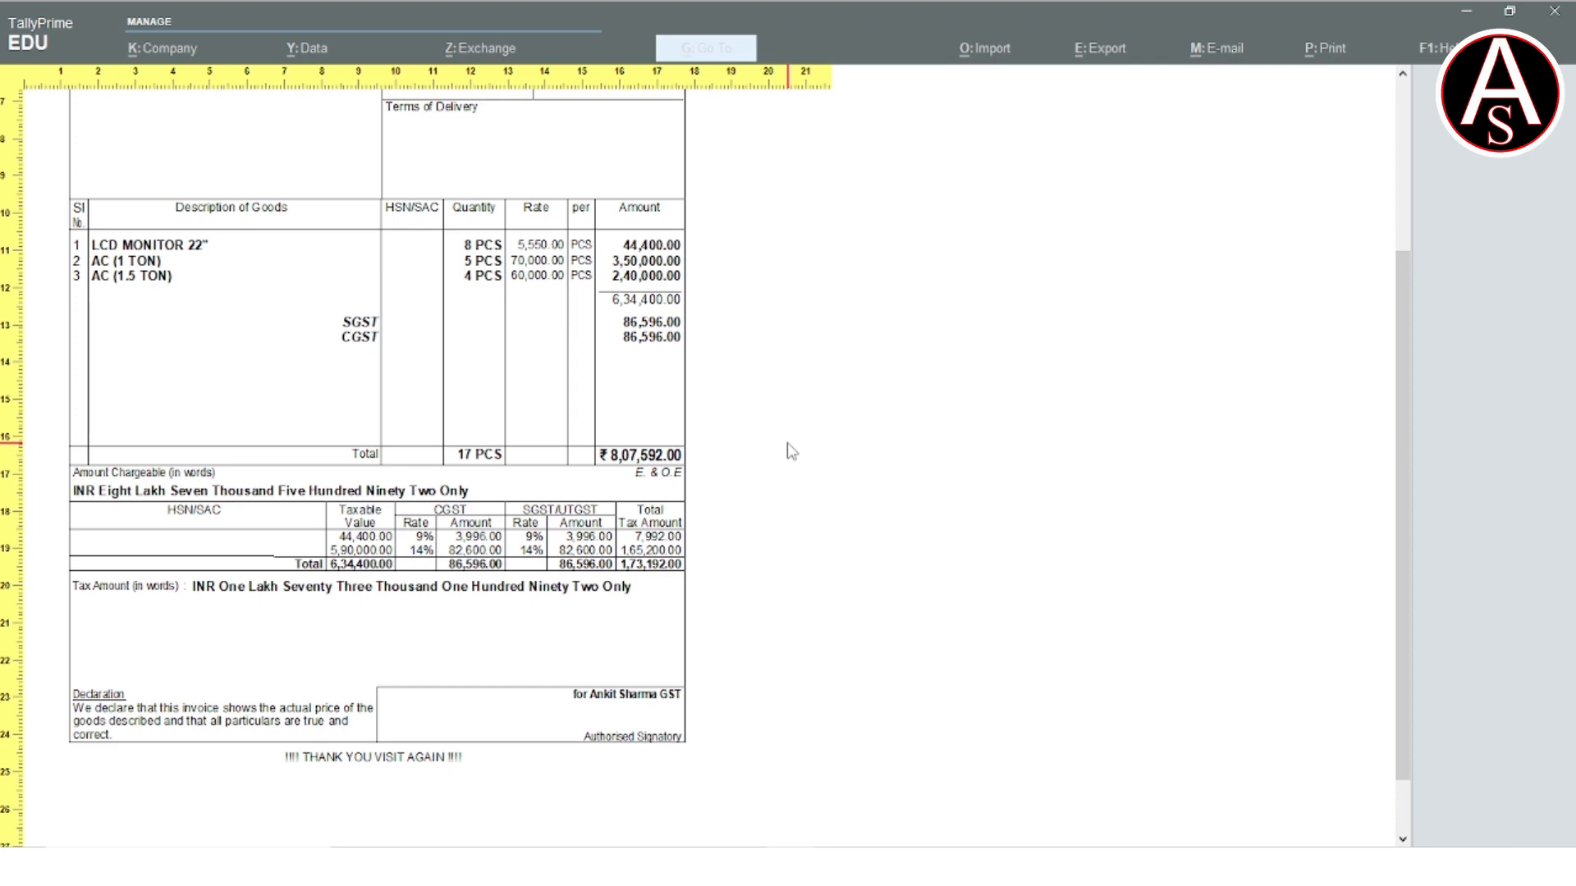
scroll(791, 452, up, 5)
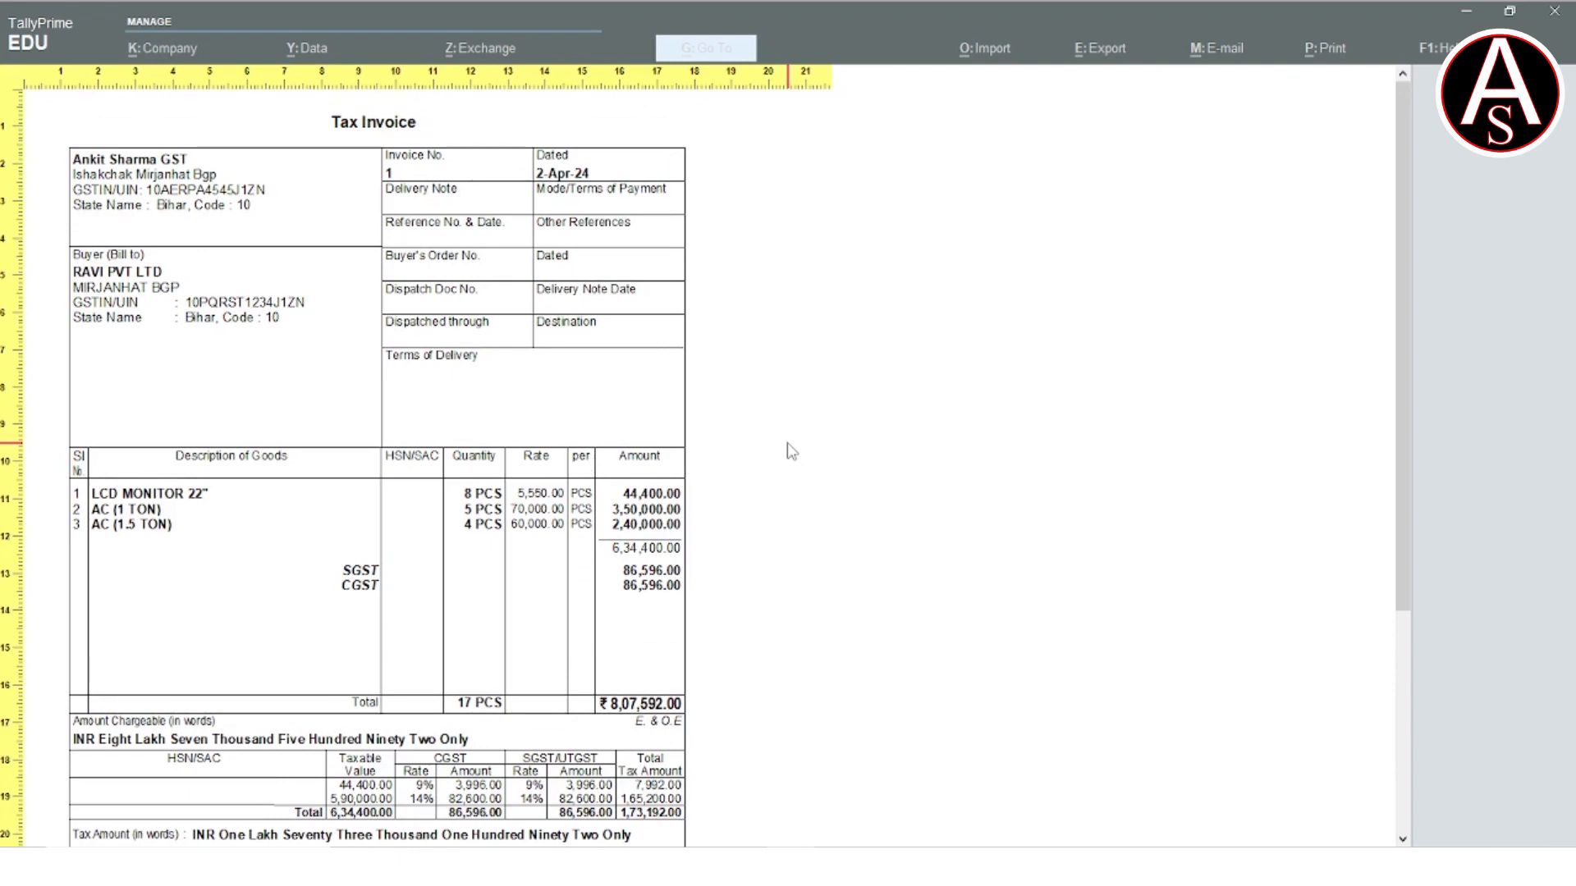
key(Escape)
key(Escape)
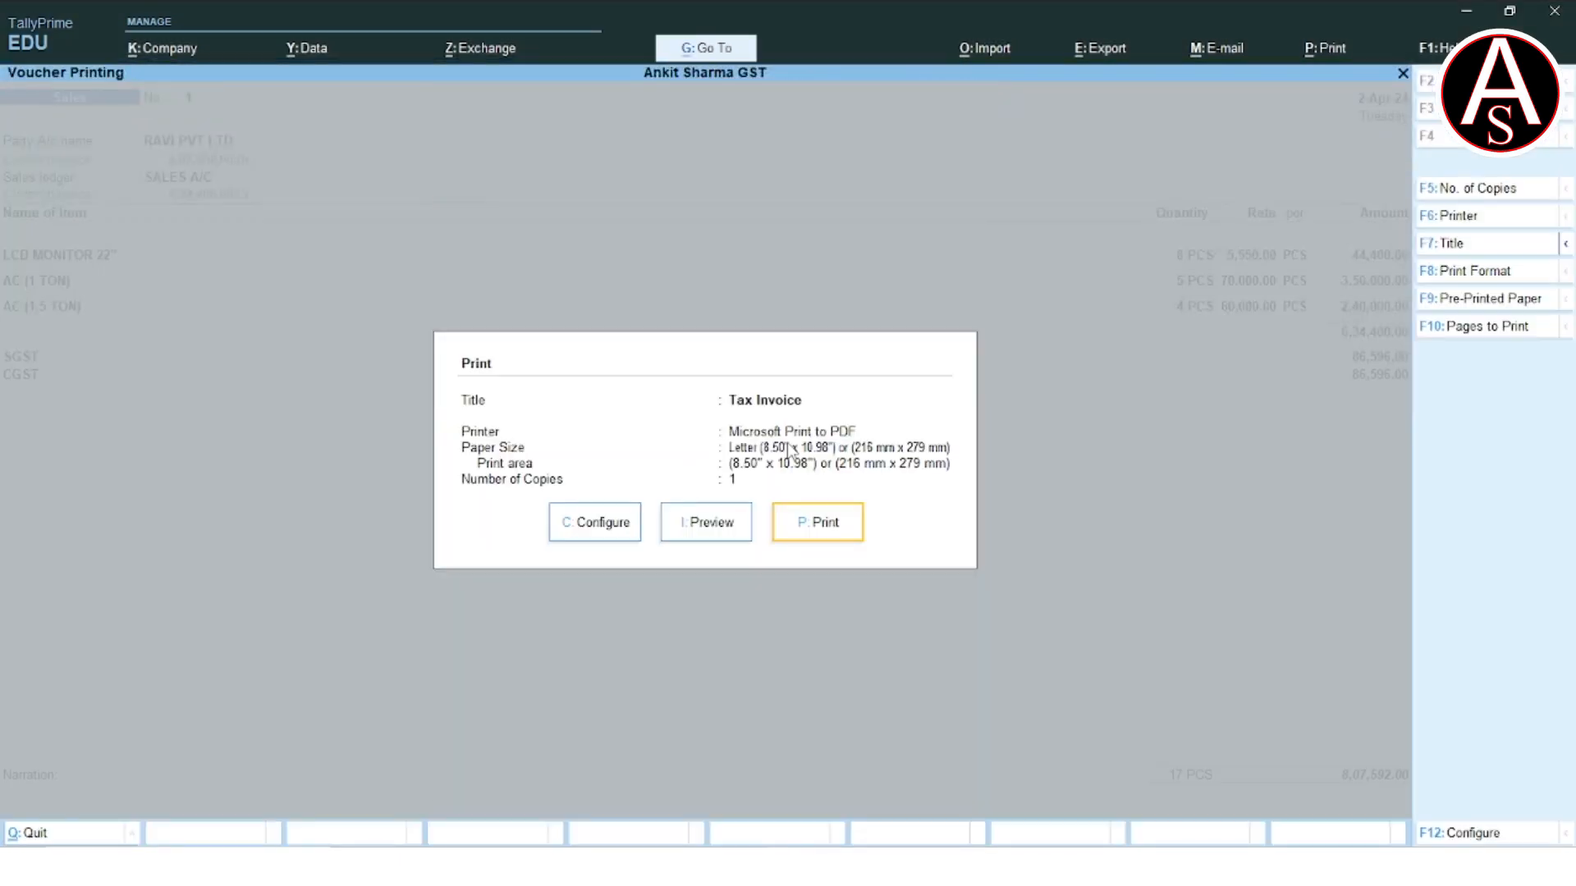
key(Escape)
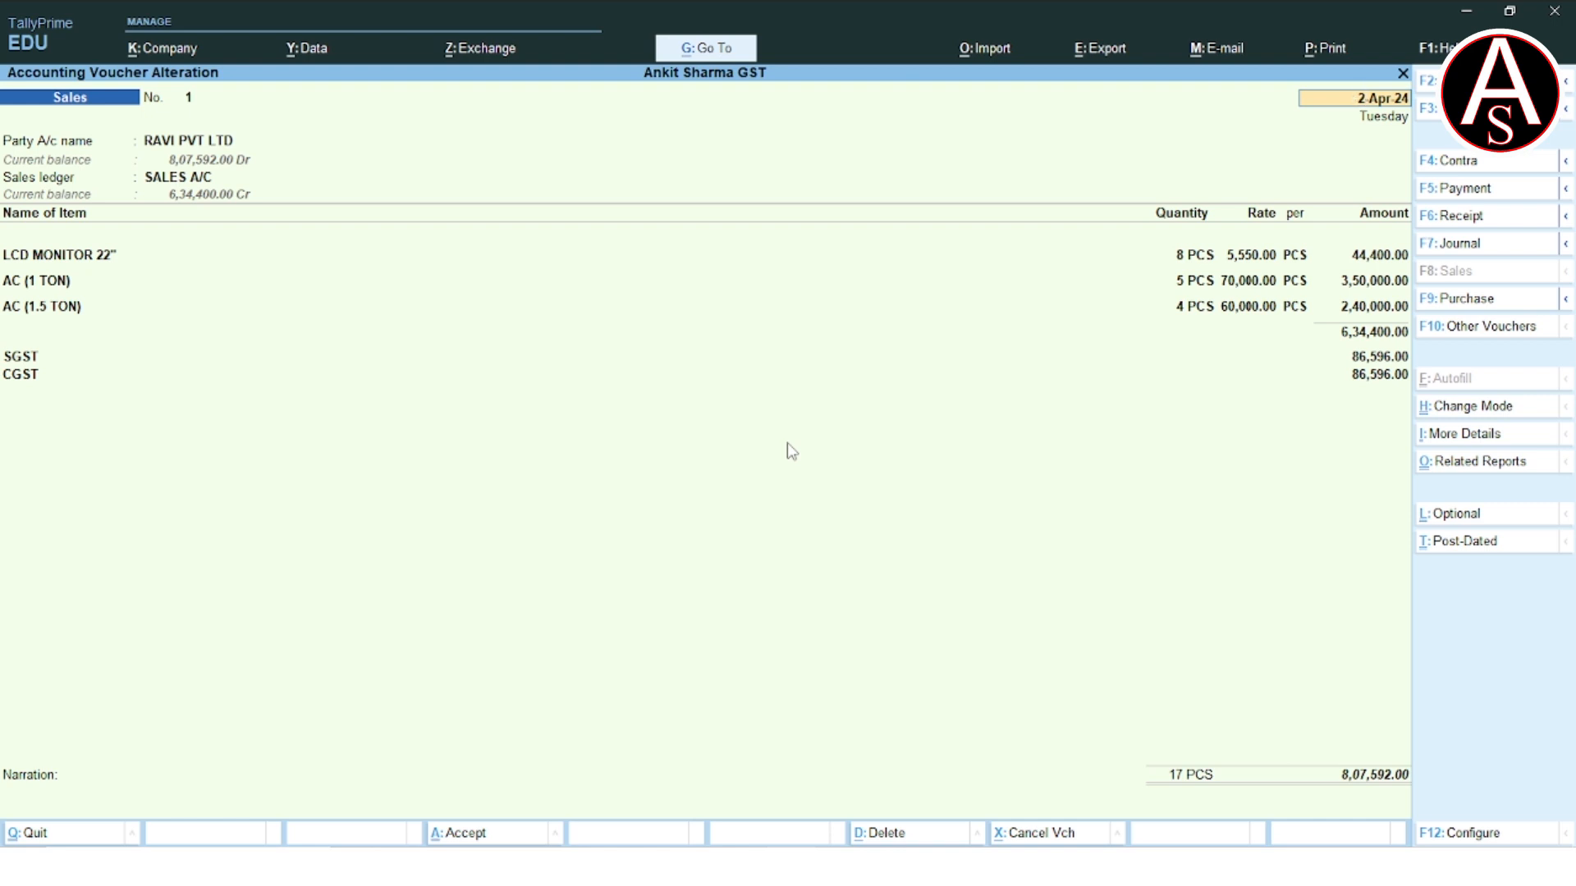
- Open the voucher's GST - Tax Analysis report, compare its taxable and tax values with the transaction slide, and close the report
key(ctrl+o)
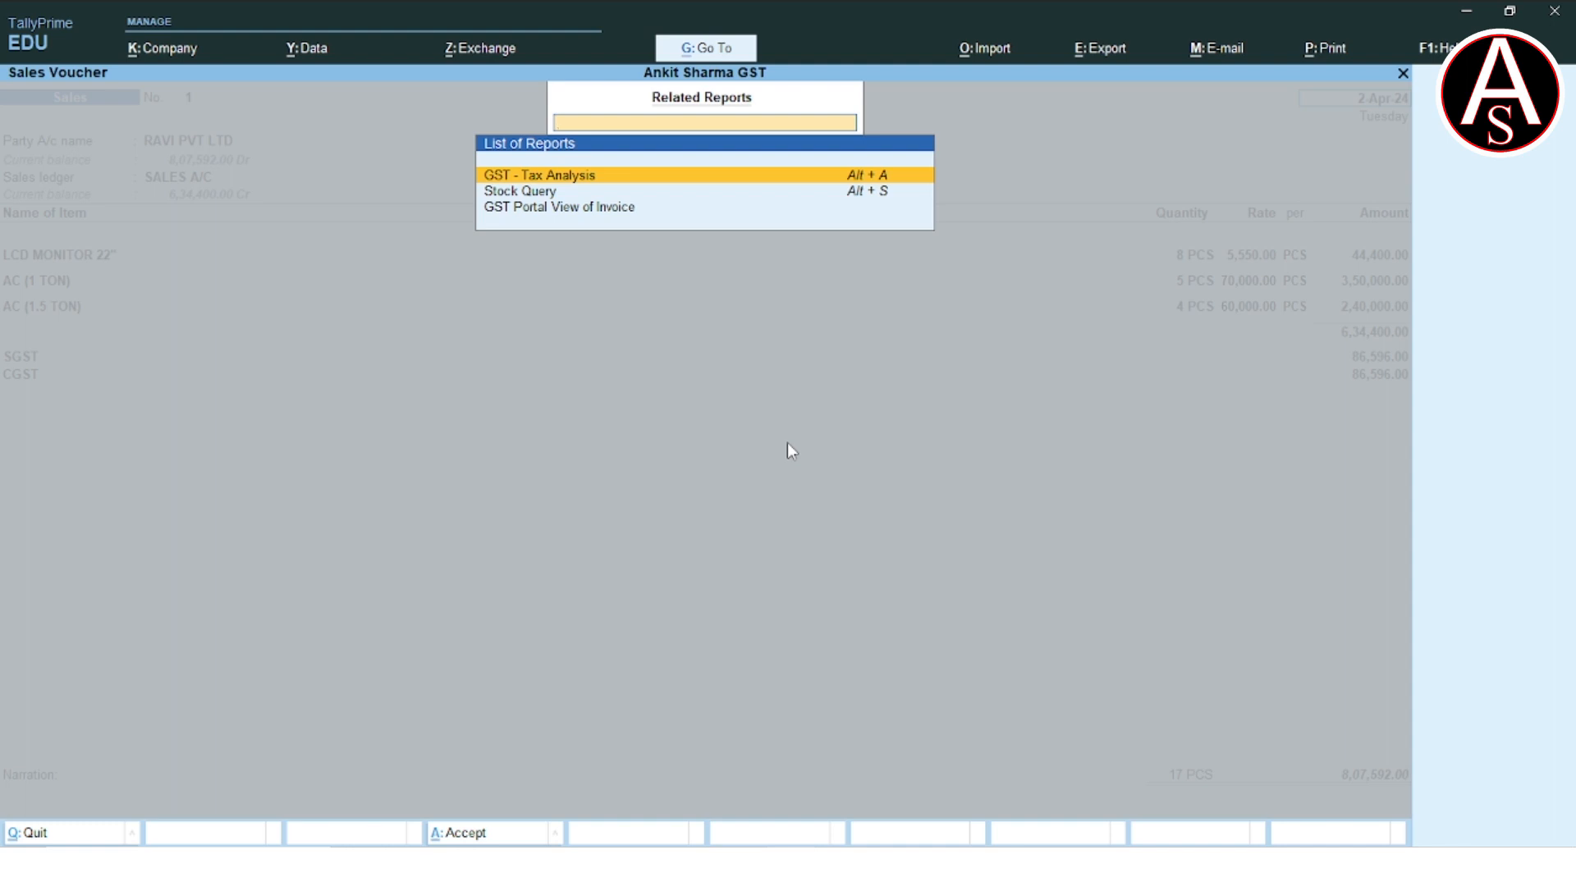
key(Return)
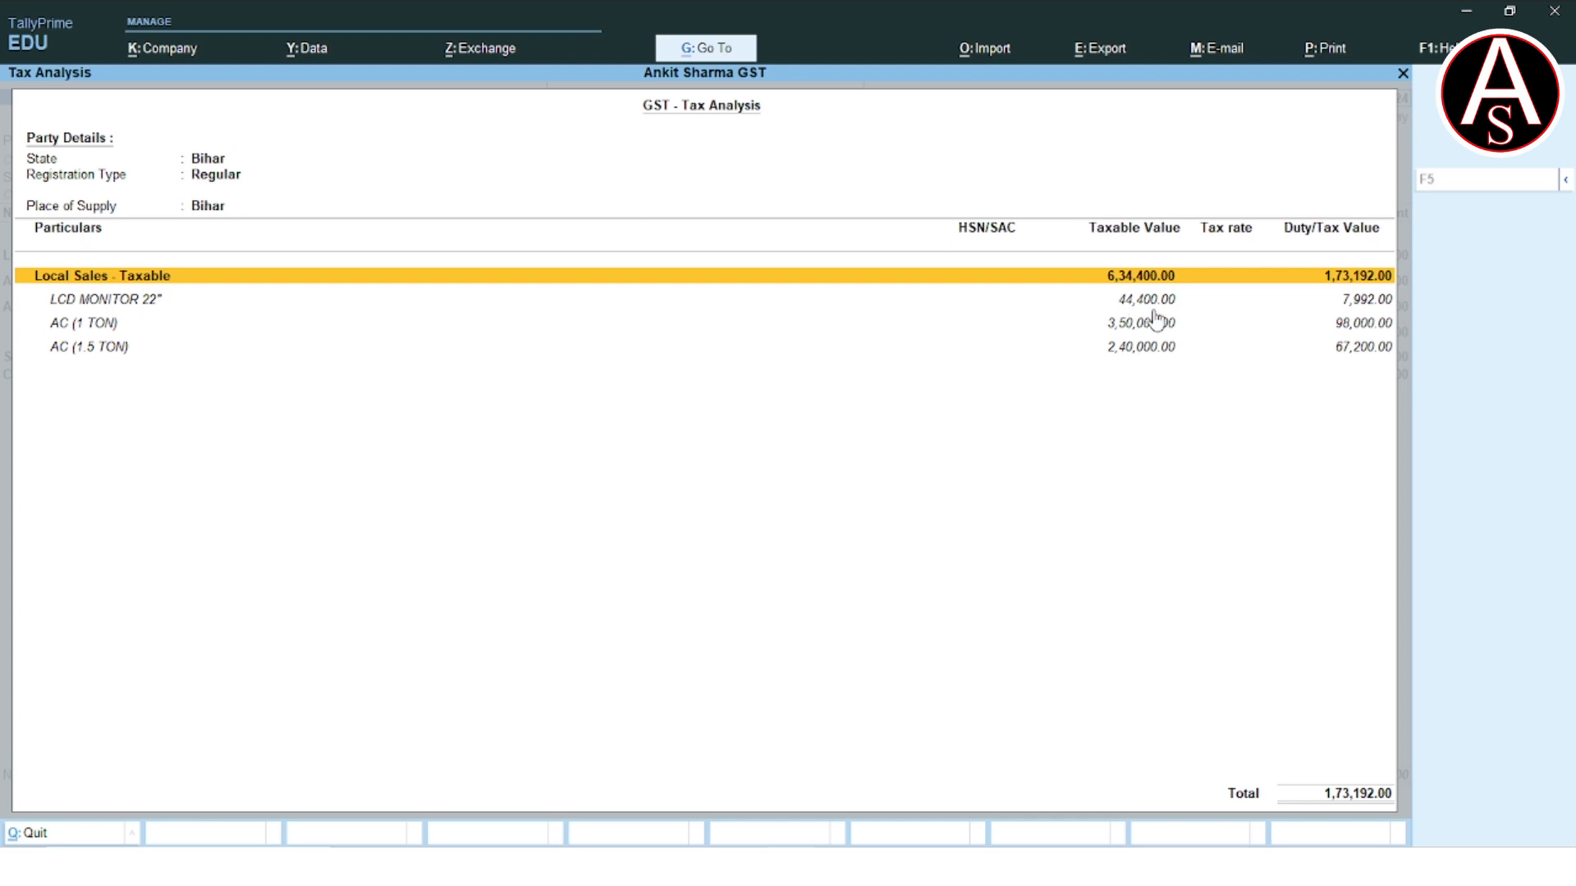
key(alt+Tab)
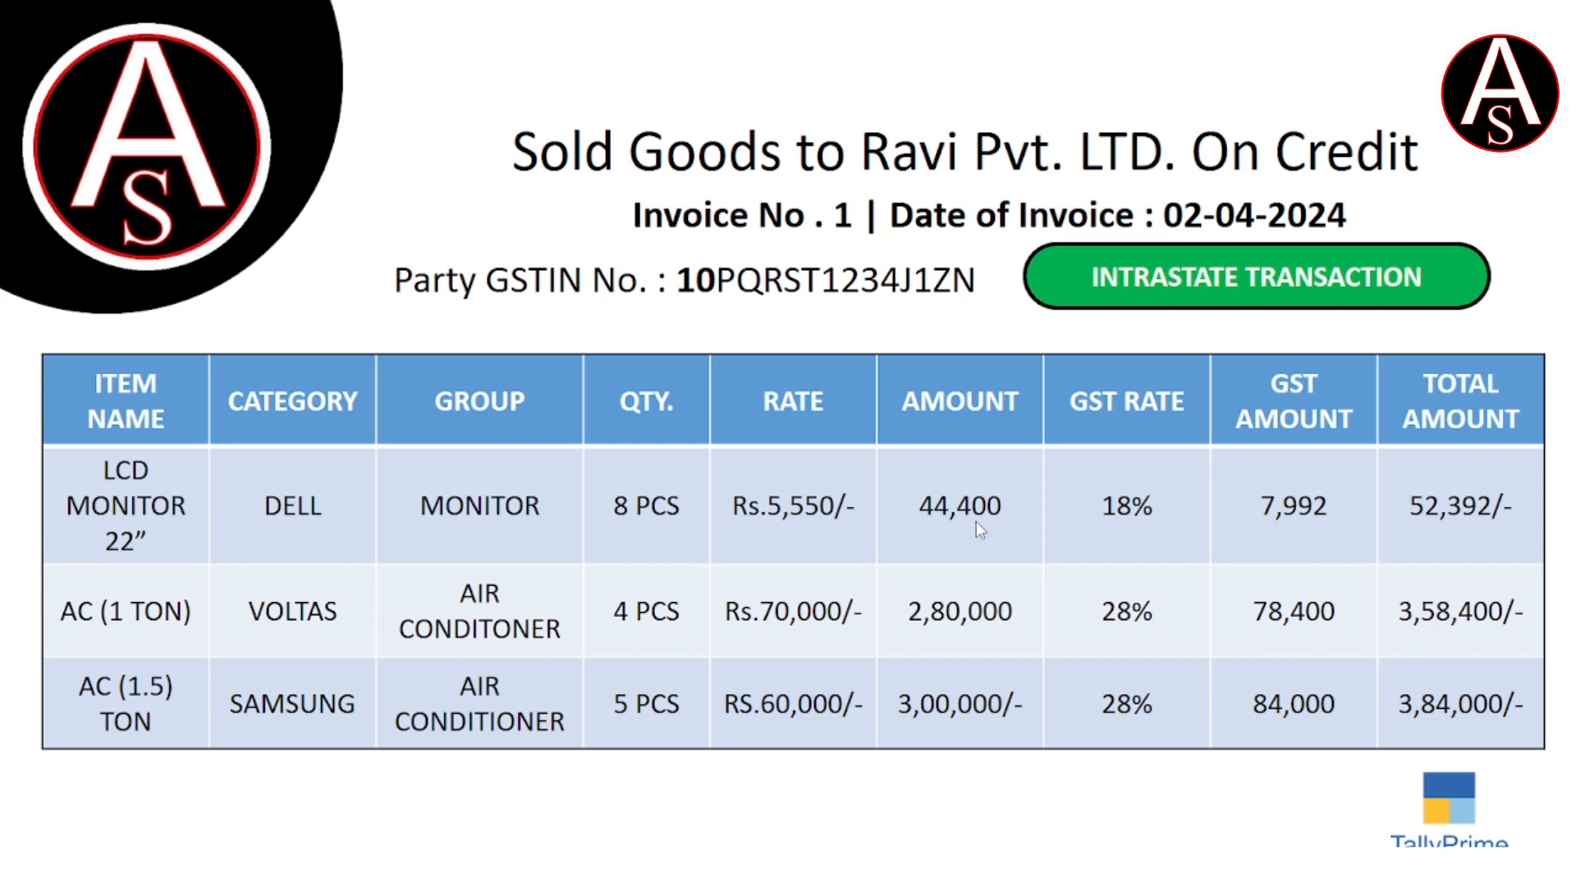
key(alt+Tab)
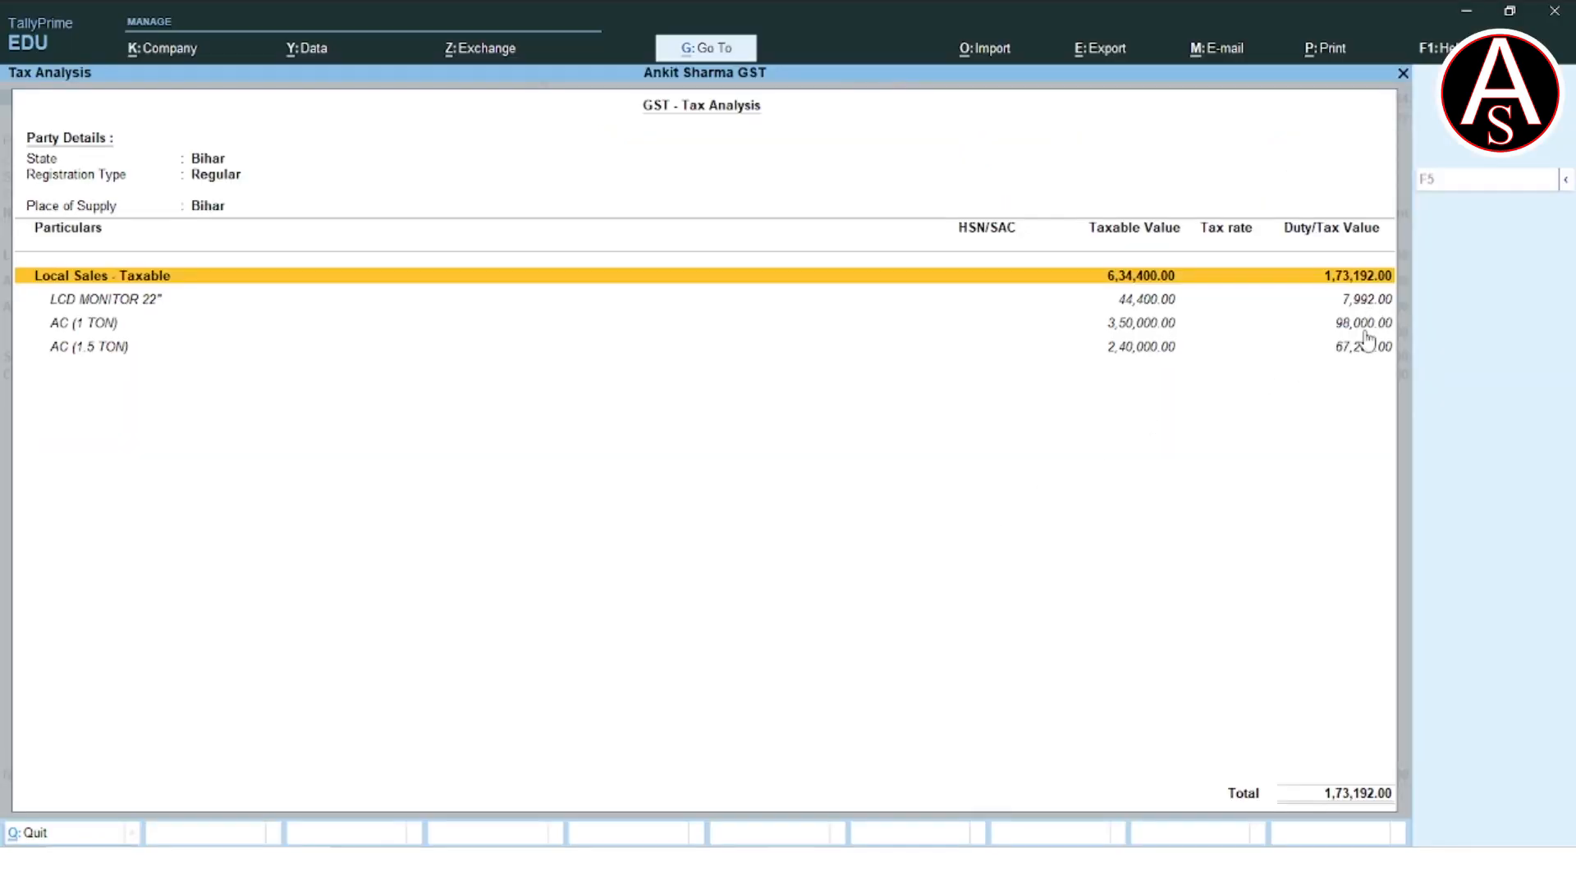
key(alt+Tab)
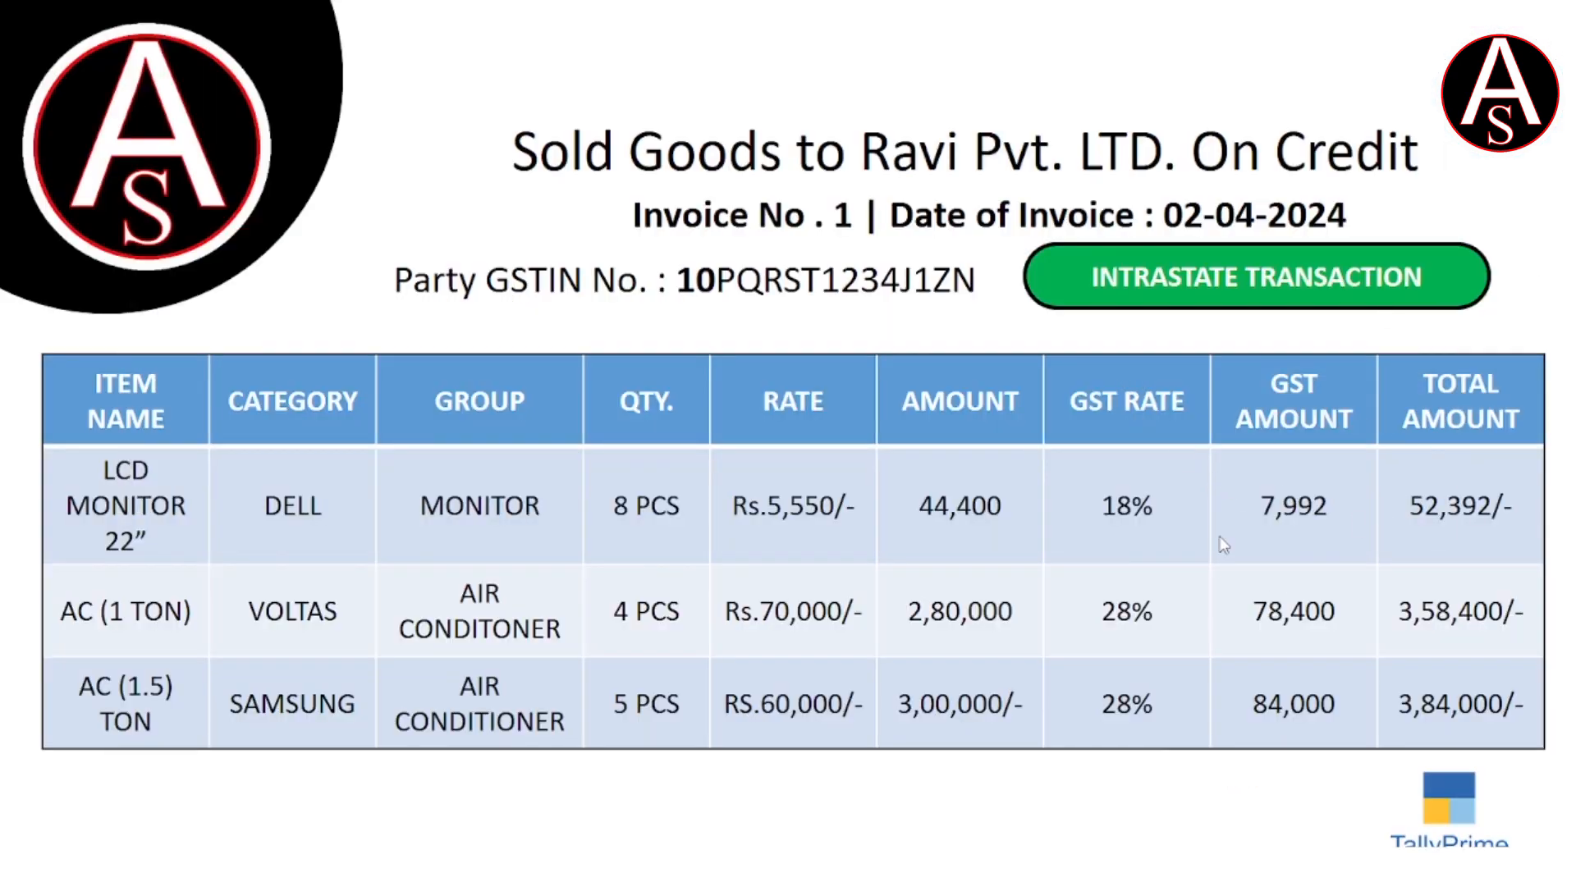
key(alt+Tab)
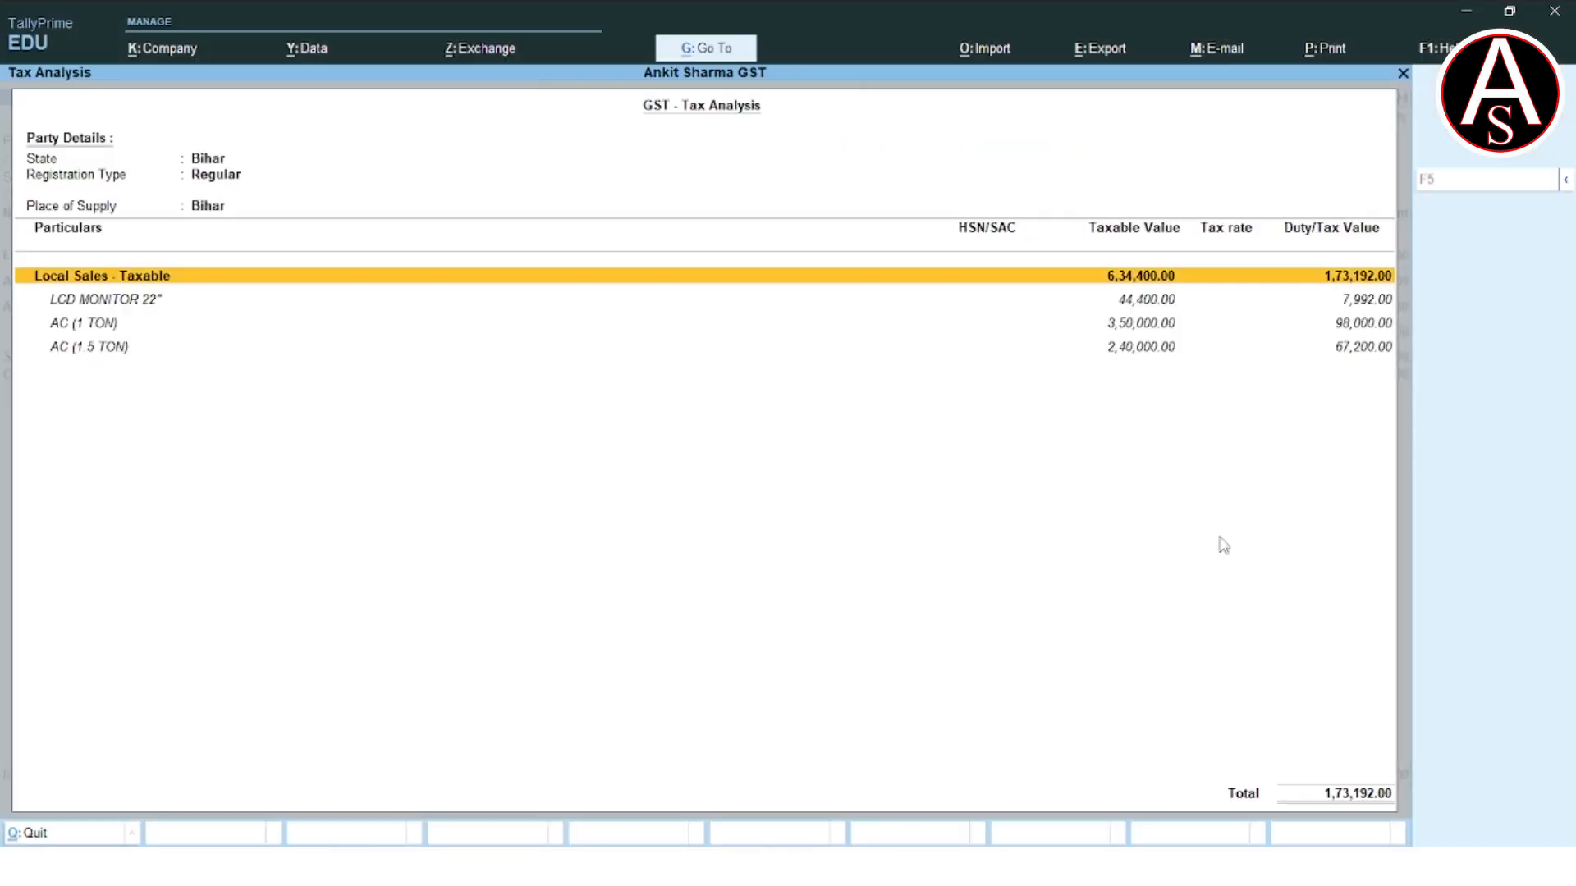
key(Return)
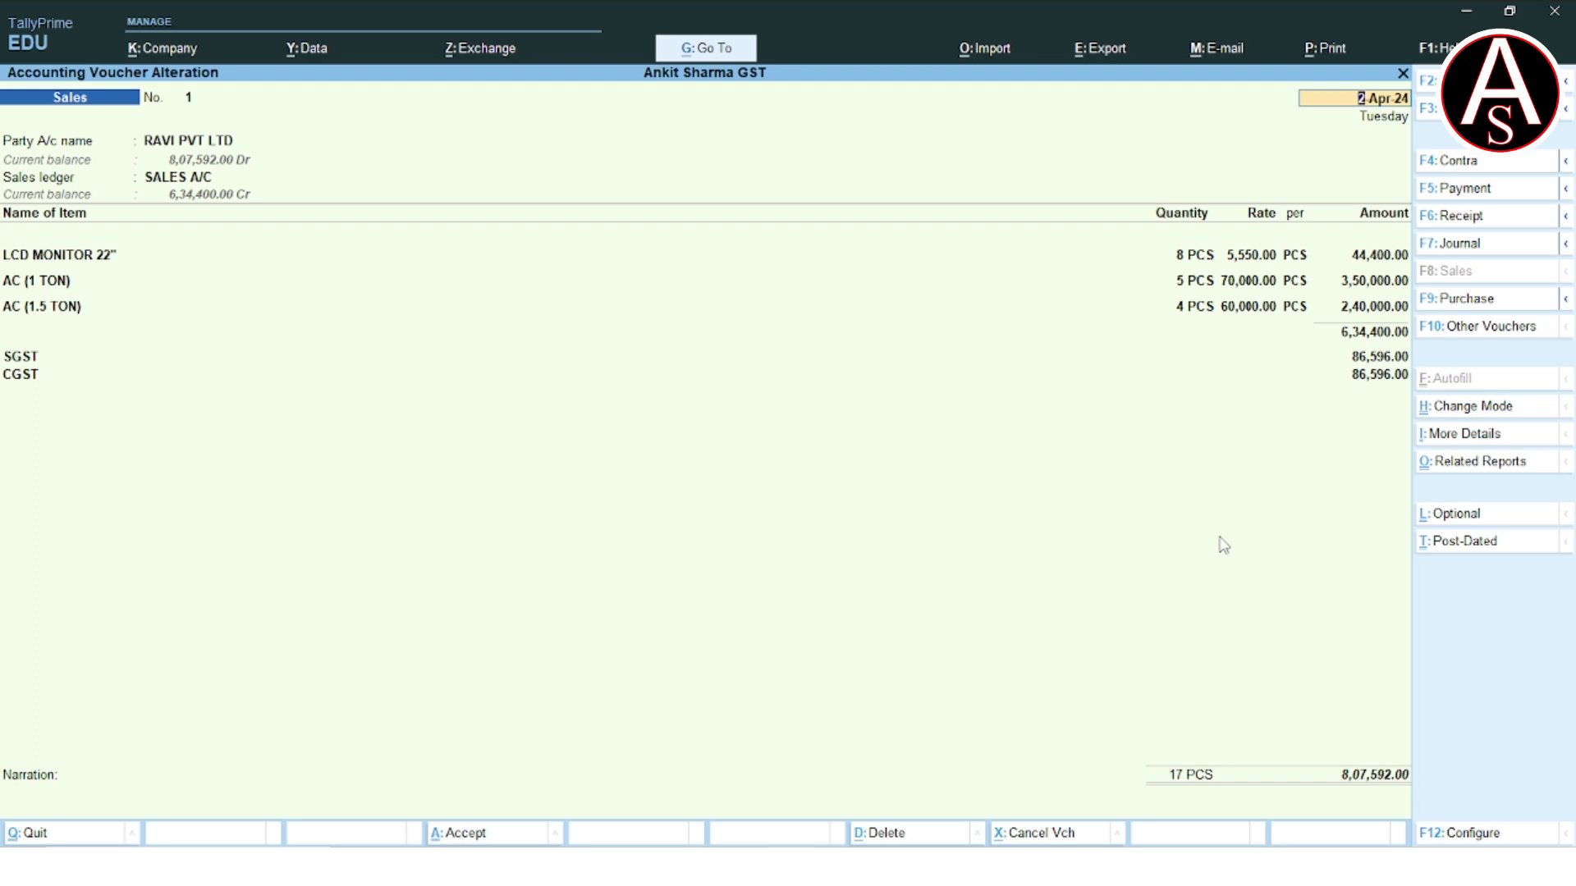